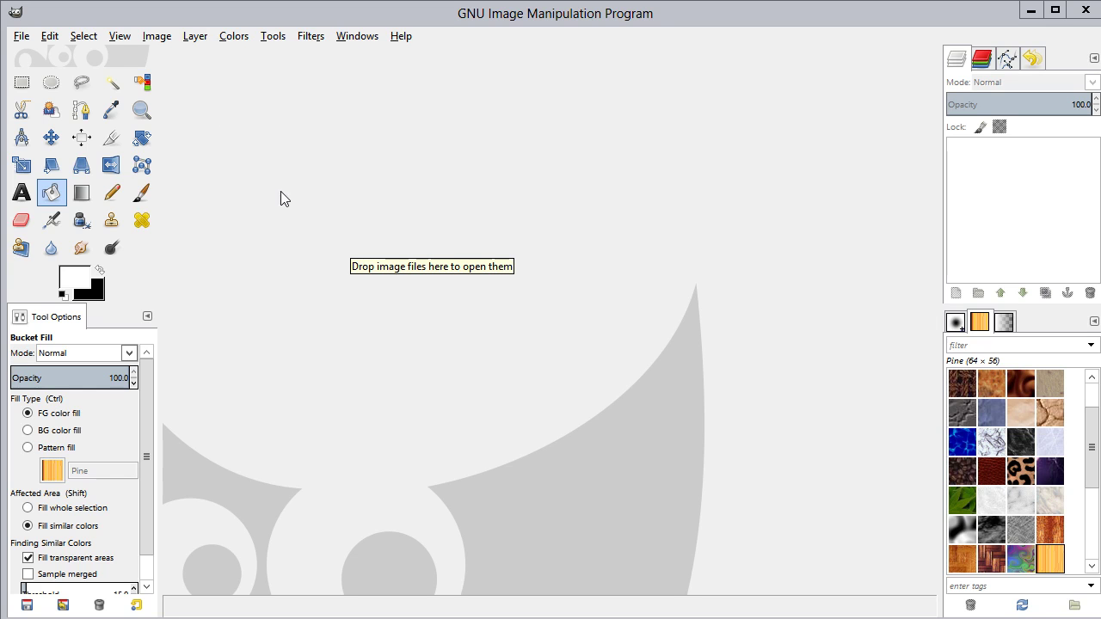
Create a new 400×400 px image with its background filled with transparency.
{"action": "left_click", "coordinate": [18, 38]}
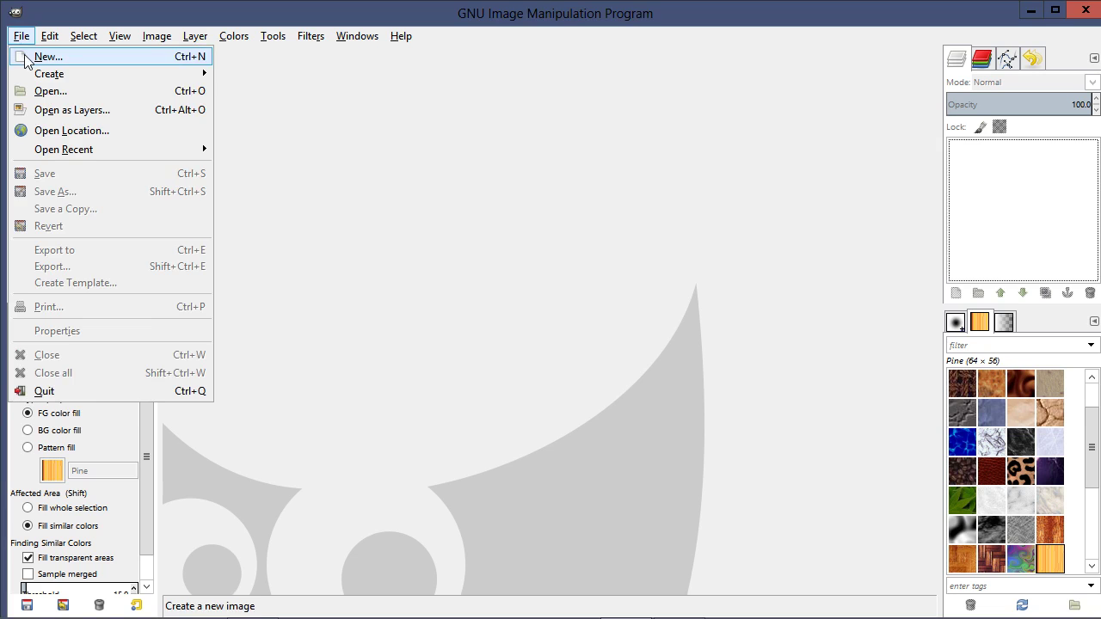
{"action": "left_click", "coordinate": [24, 56]}
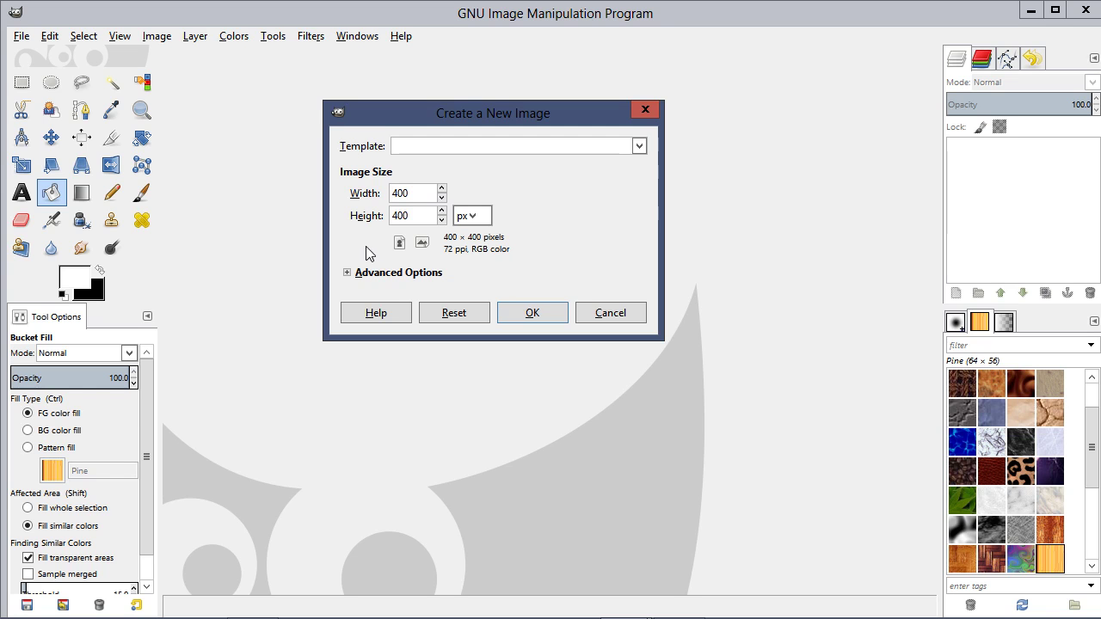
{"action": "left_click", "coordinate": [346, 272]}
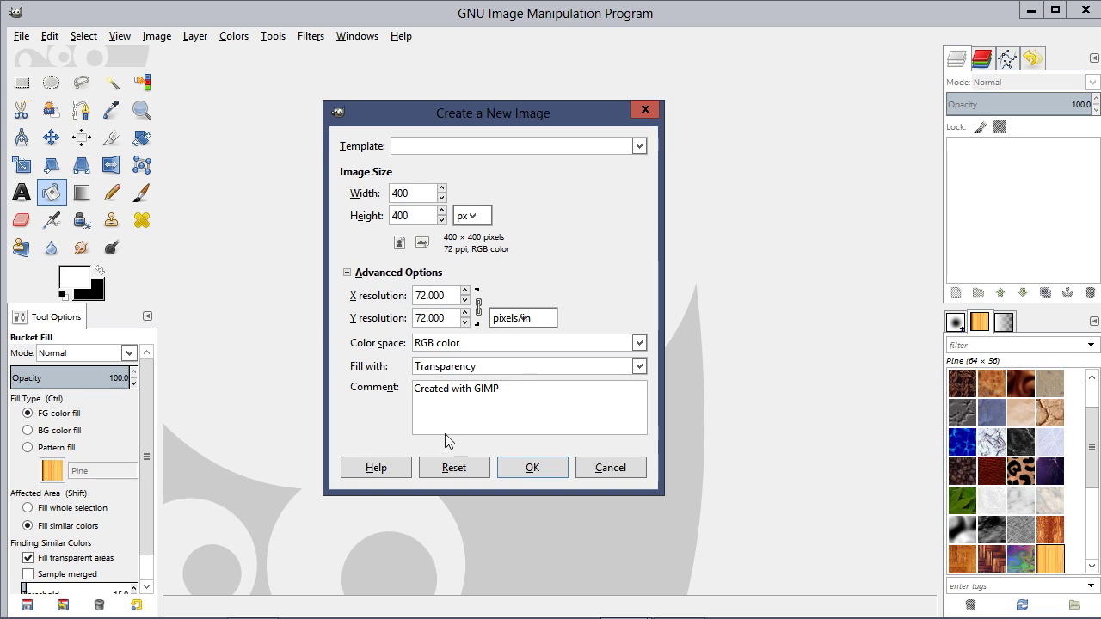
{"action": "left_click", "coordinate": [528, 468]}
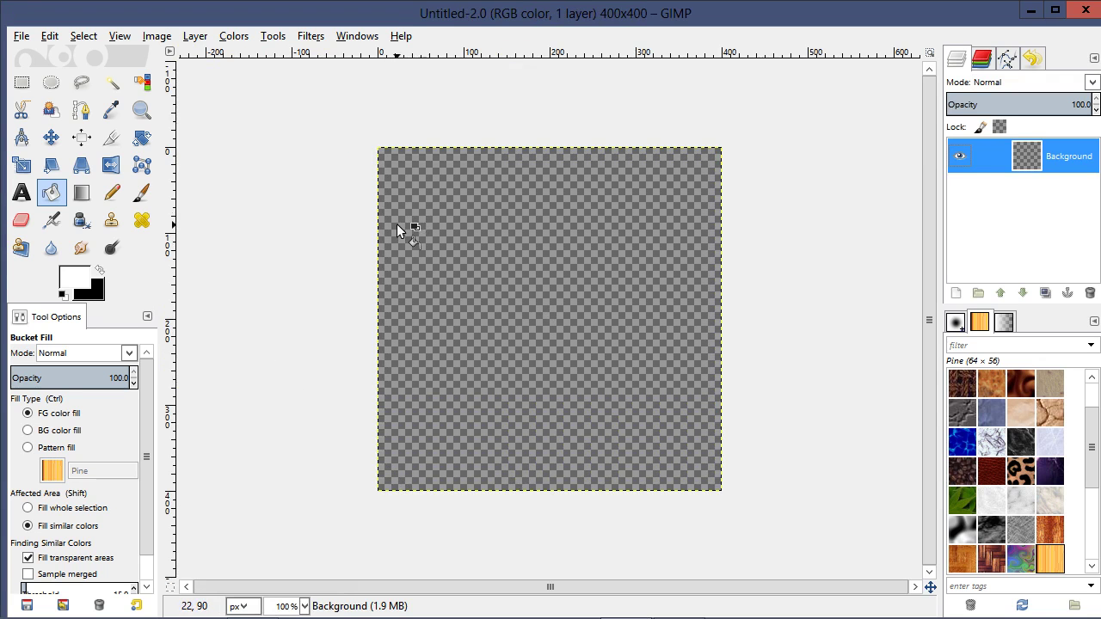
Hide the layer boundary and add a vertical guide at 50%.
{"action": "left_click", "coordinate": [125, 37]}
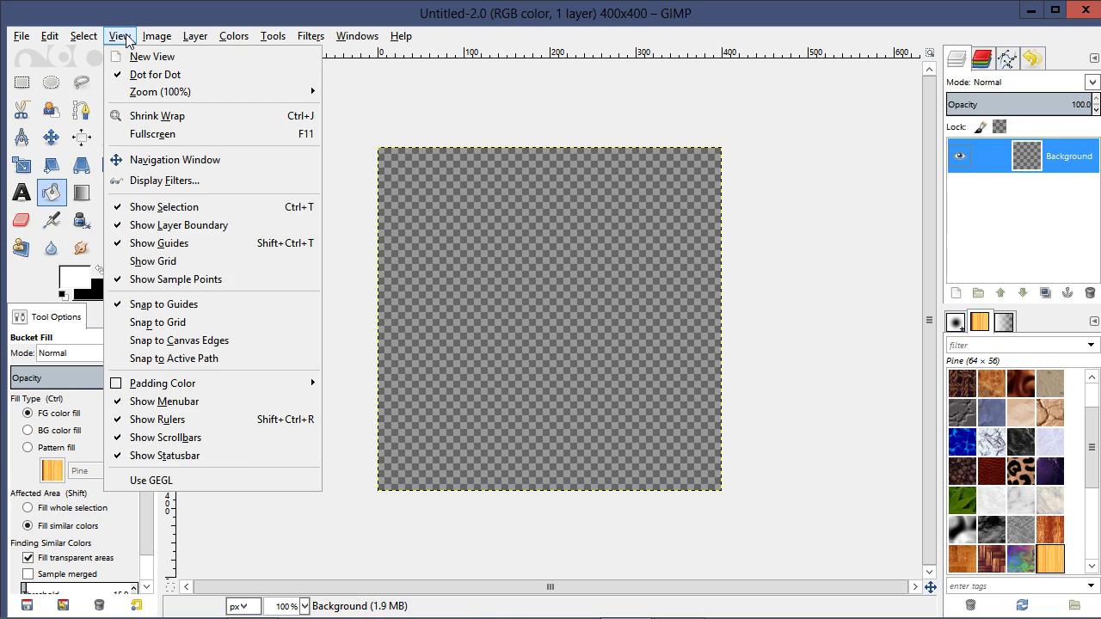
{"action": "left_click", "coordinate": [225, 226]}
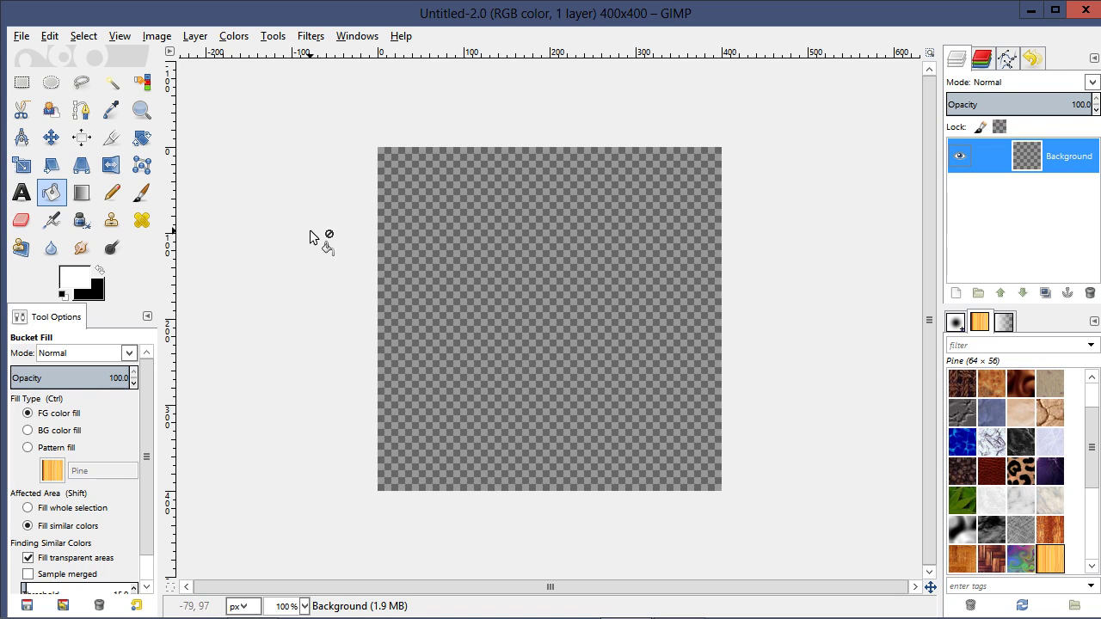
{"action": "left_click", "coordinate": [164, 41]}
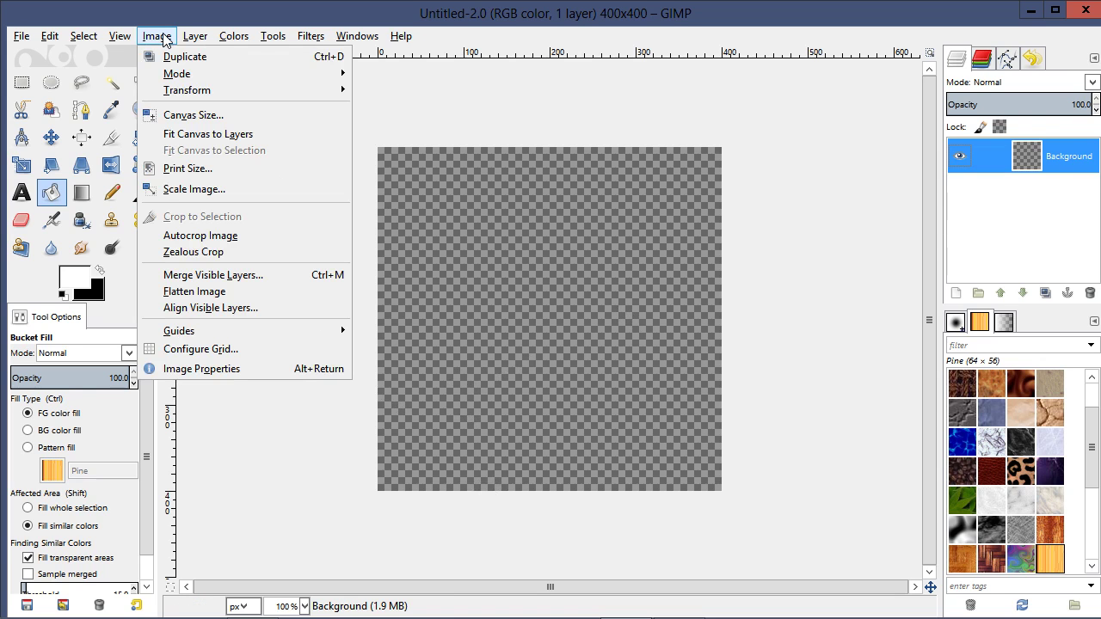
{"action": "mouse_move", "coordinate": [262, 328]}
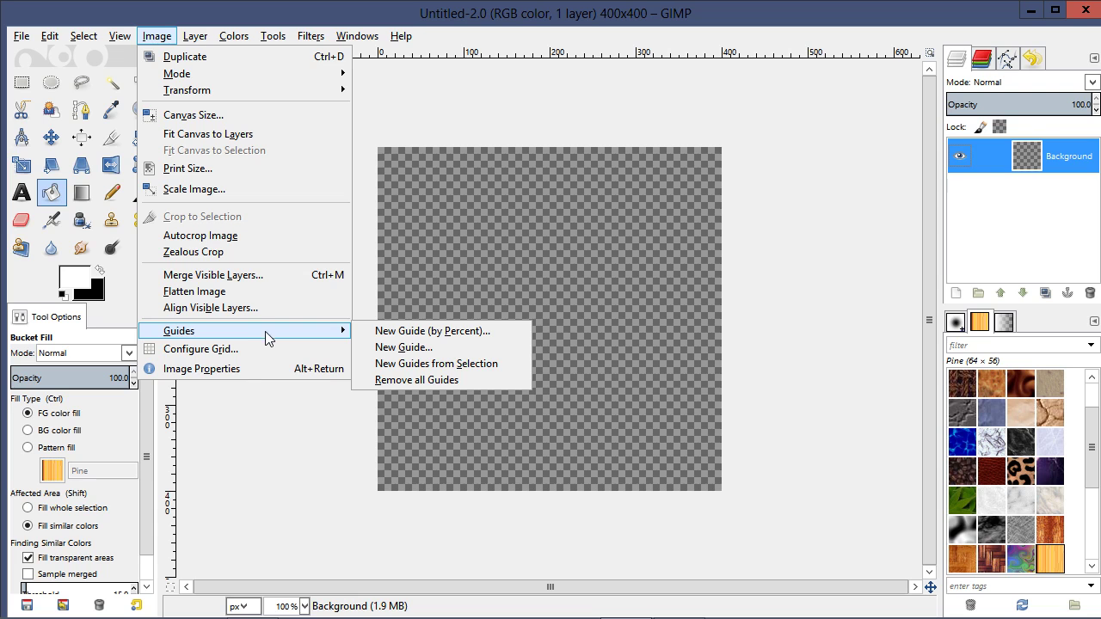
{"action": "left_click", "coordinate": [392, 333]}
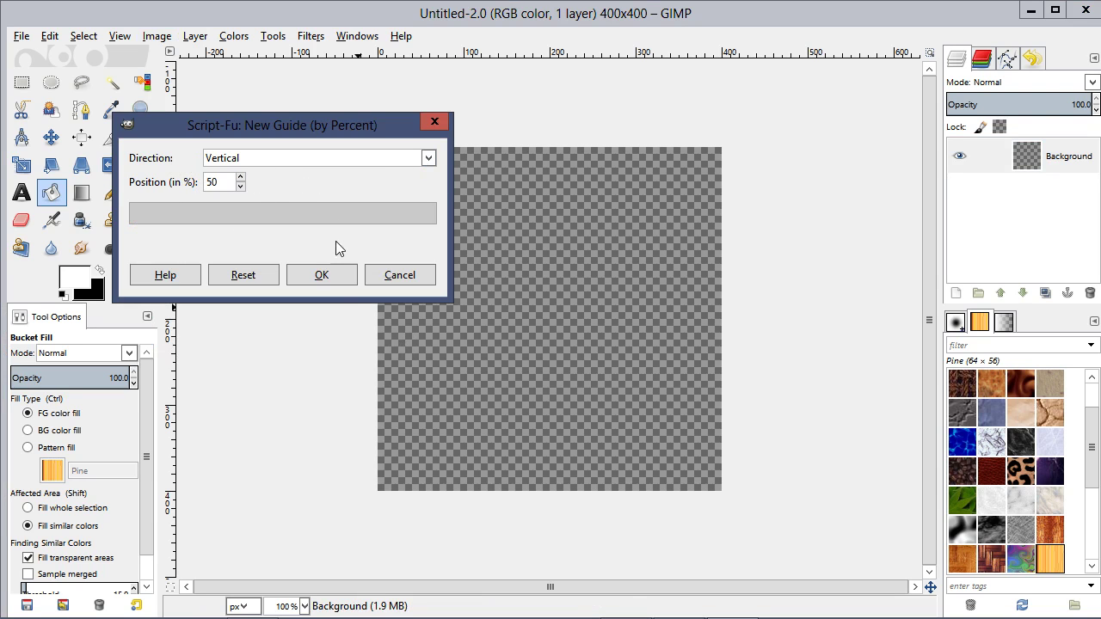
{"action": "left_click", "coordinate": [322, 275]}
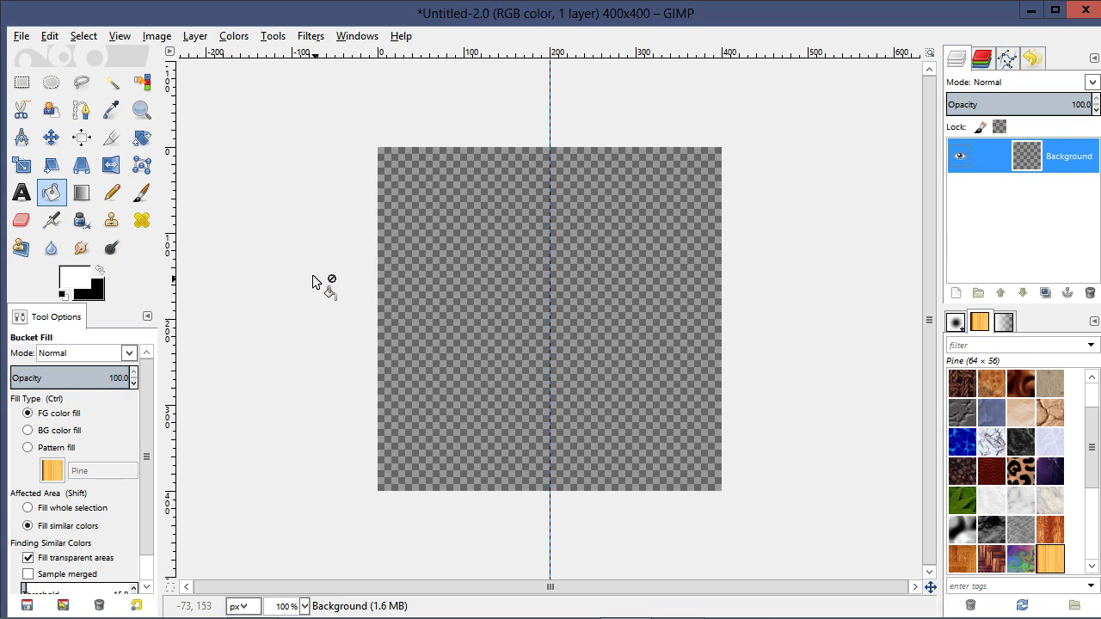
Add a horizontal guide at 50% using New Guide (by Percent).
{"action": "left_click", "coordinate": [157, 36]}
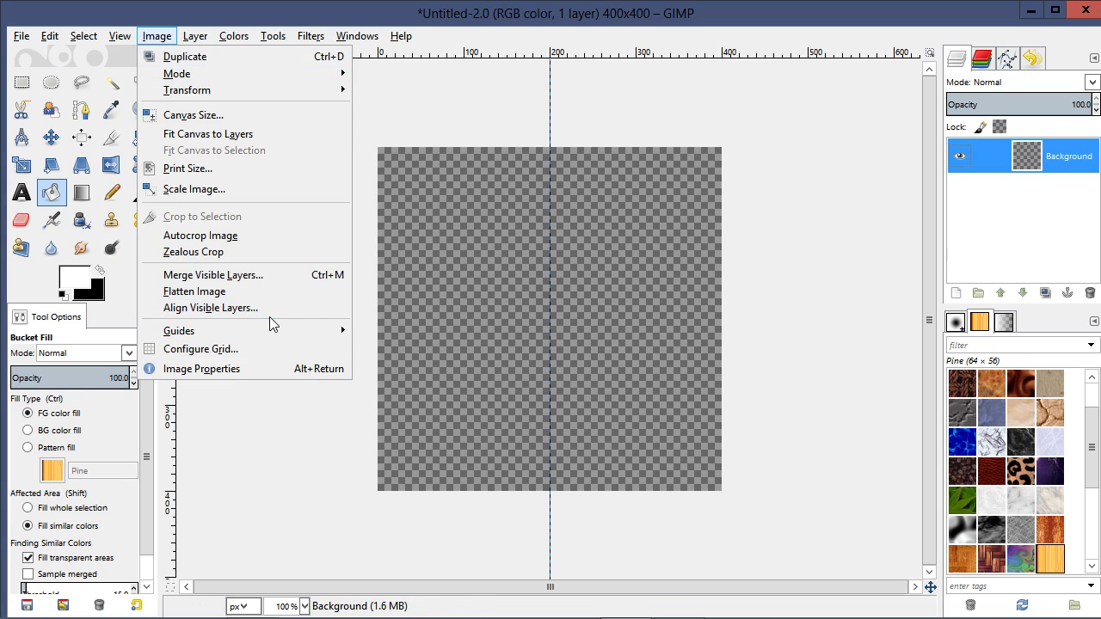
{"action": "mouse_move", "coordinate": [267, 334]}
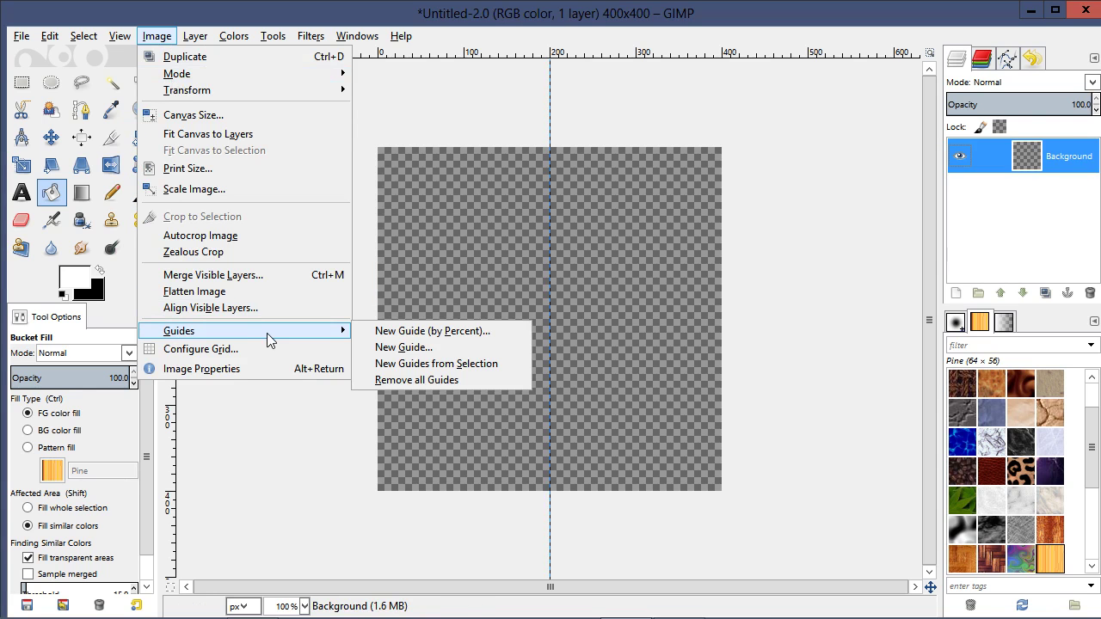
{"action": "left_click", "coordinate": [378, 329]}
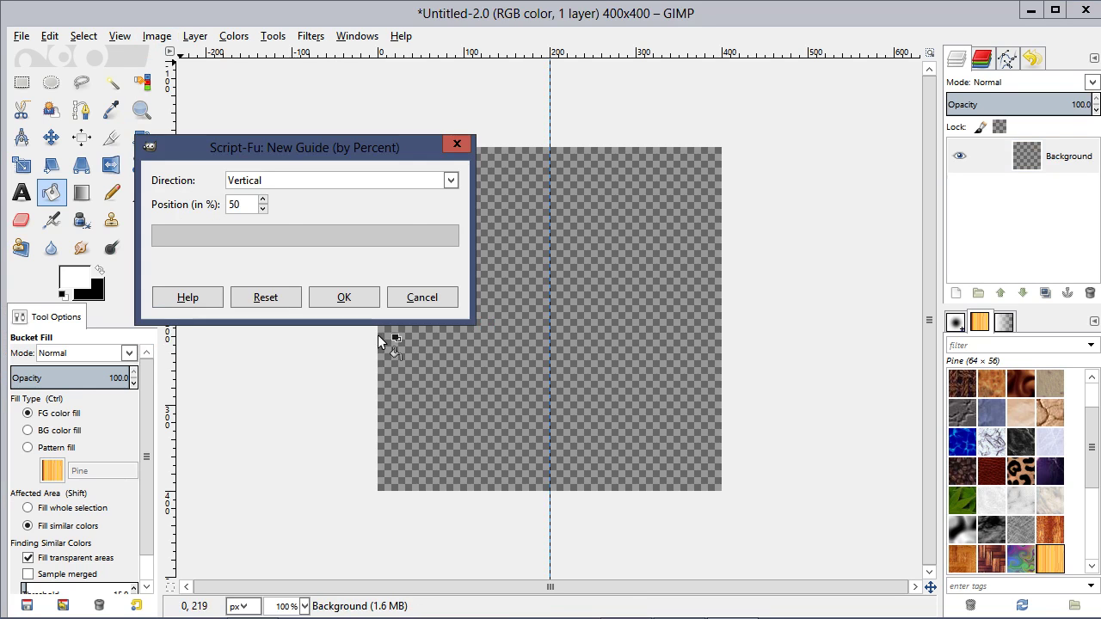
{"action": "left_click", "coordinate": [450, 180]}
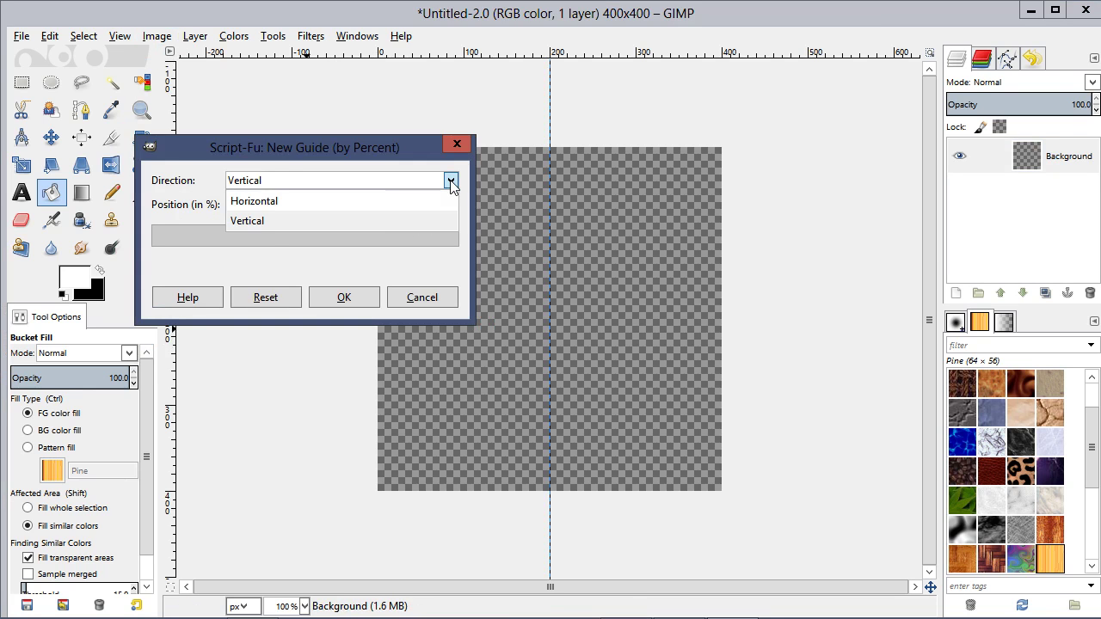
{"action": "left_click", "coordinate": [380, 201]}
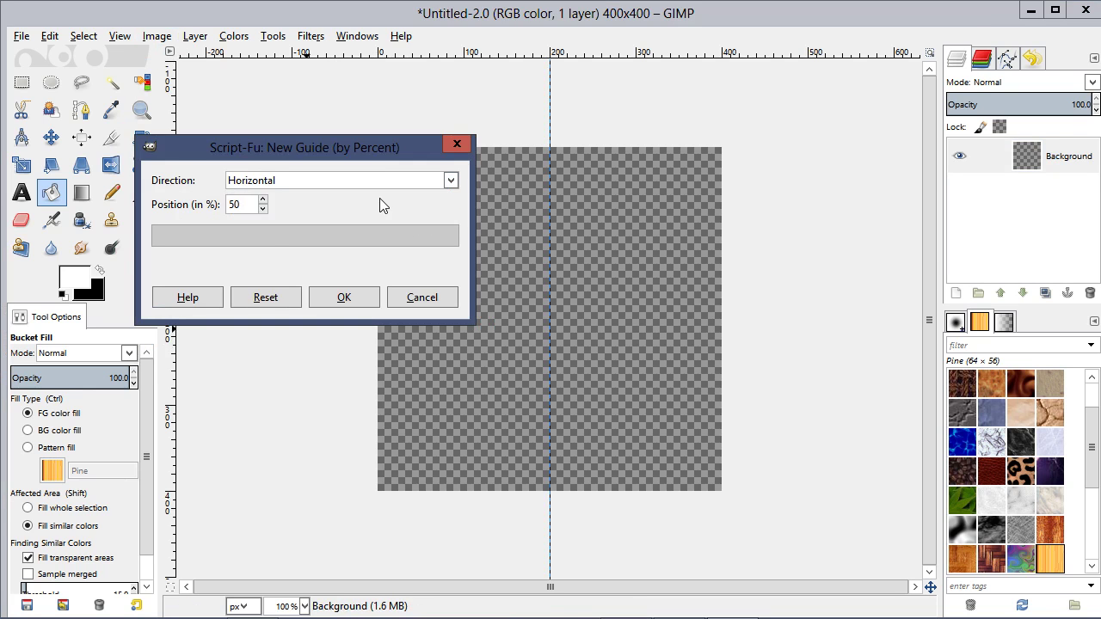
{"action": "left_click", "coordinate": [343, 297]}
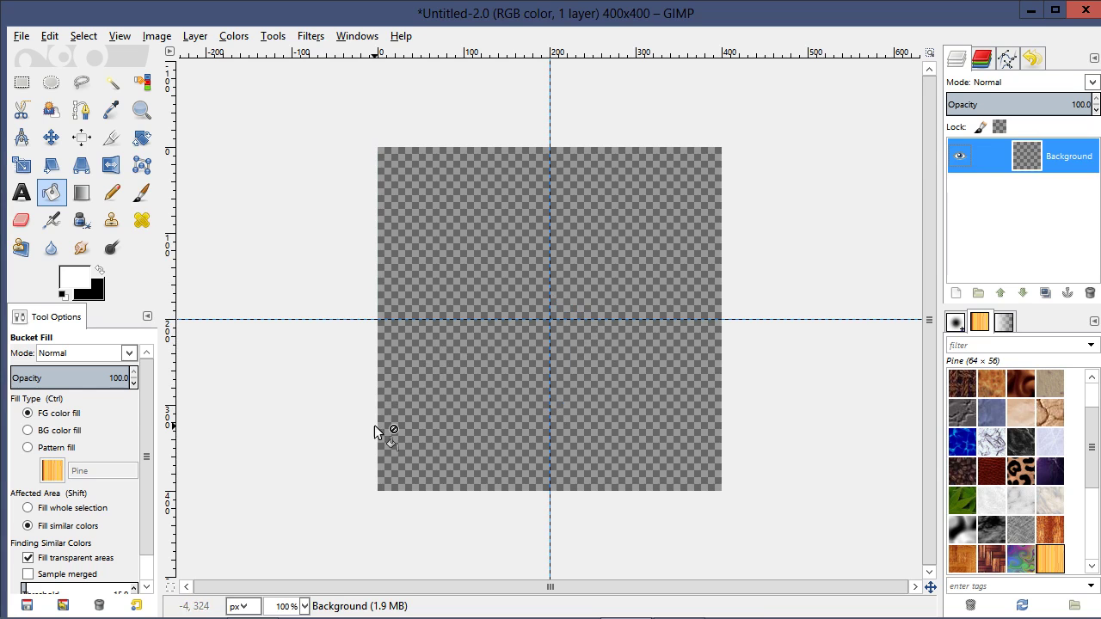
Draw a reversed FG-to-Transparent radial gradient from the guide intersection downward.
{"action": "left_click", "coordinate": [81, 193]}
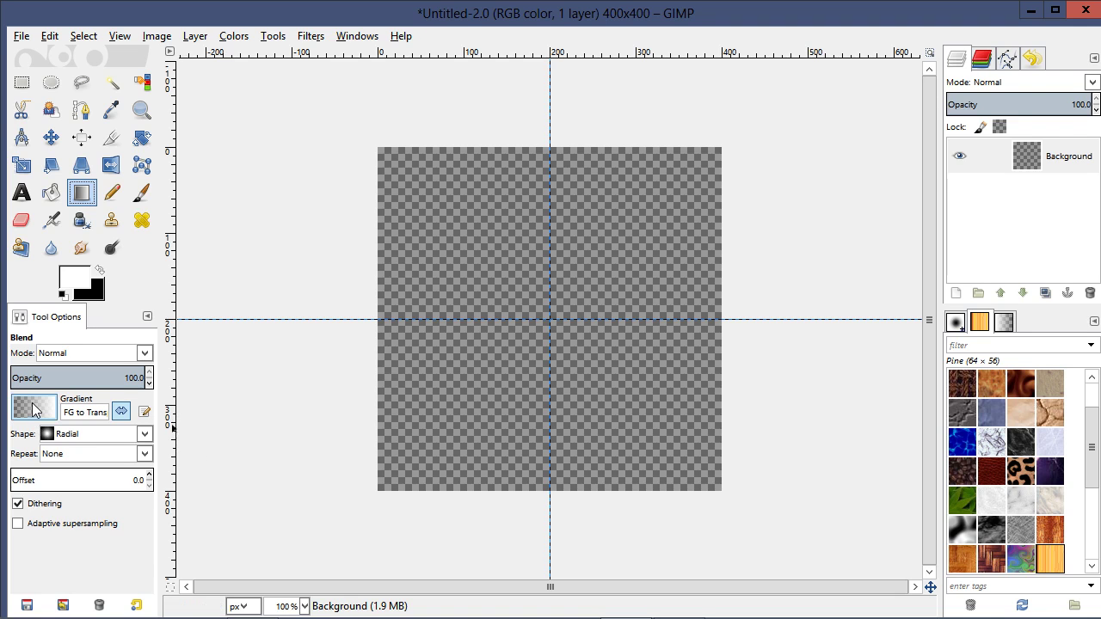
{"action": "left_click", "coordinate": [32, 407]}
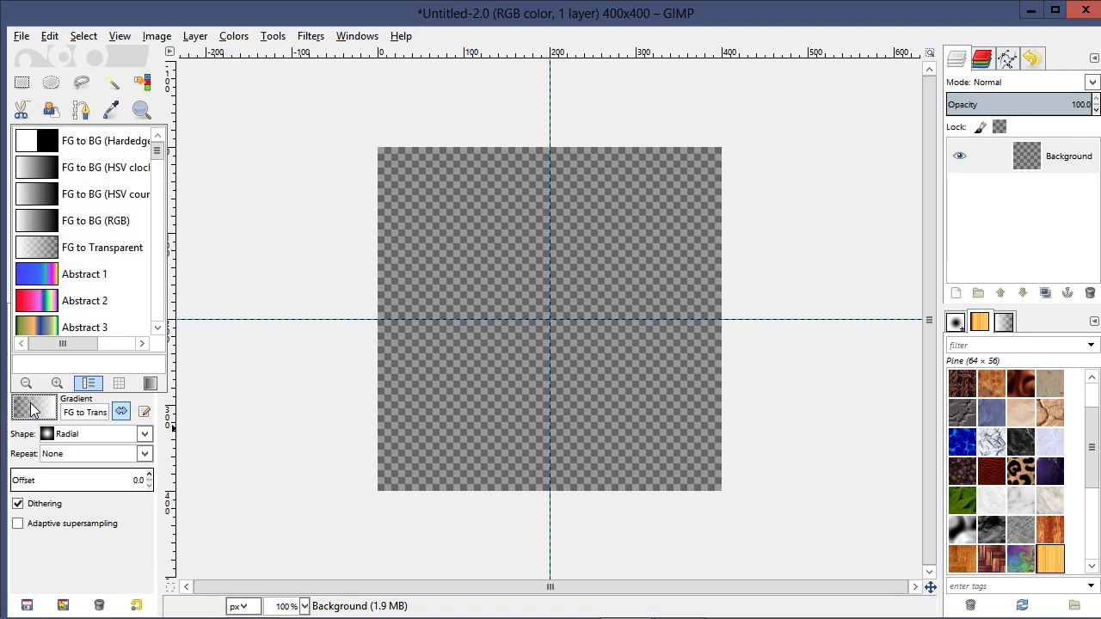
{"action": "left_click", "coordinate": [233, 259]}
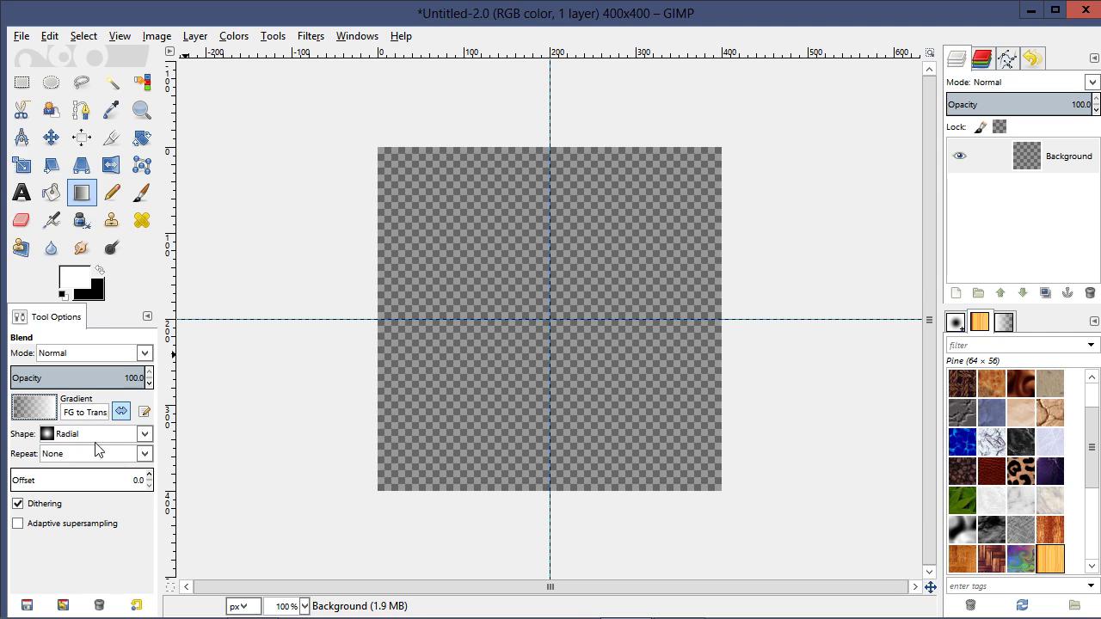
{"action": "left_click", "coordinate": [145, 434]}
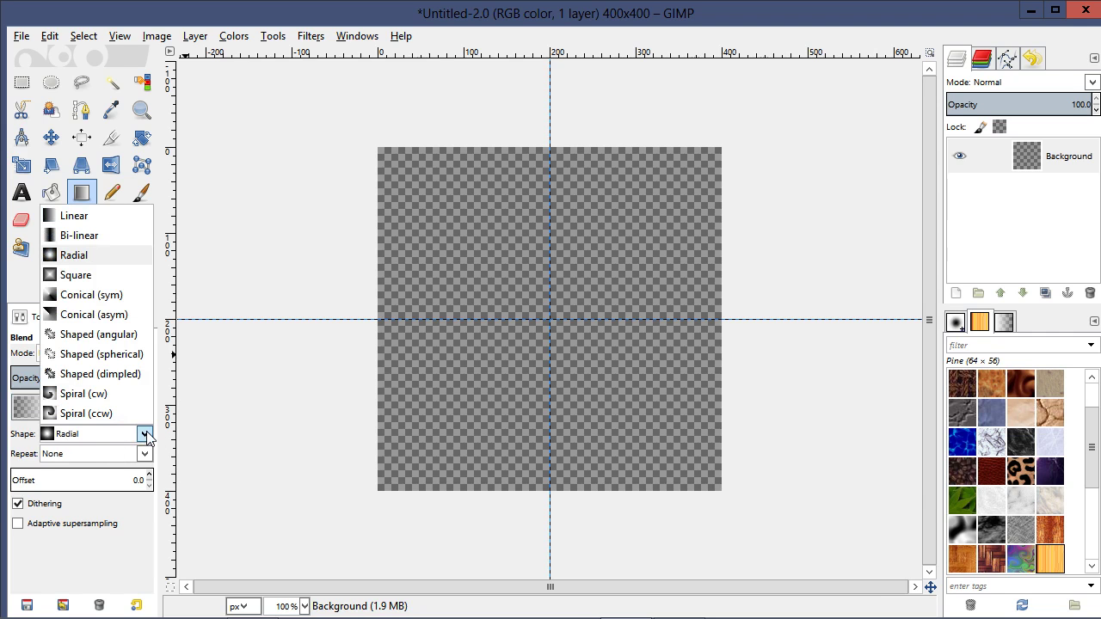
{"action": "left_click", "coordinate": [229, 401]}
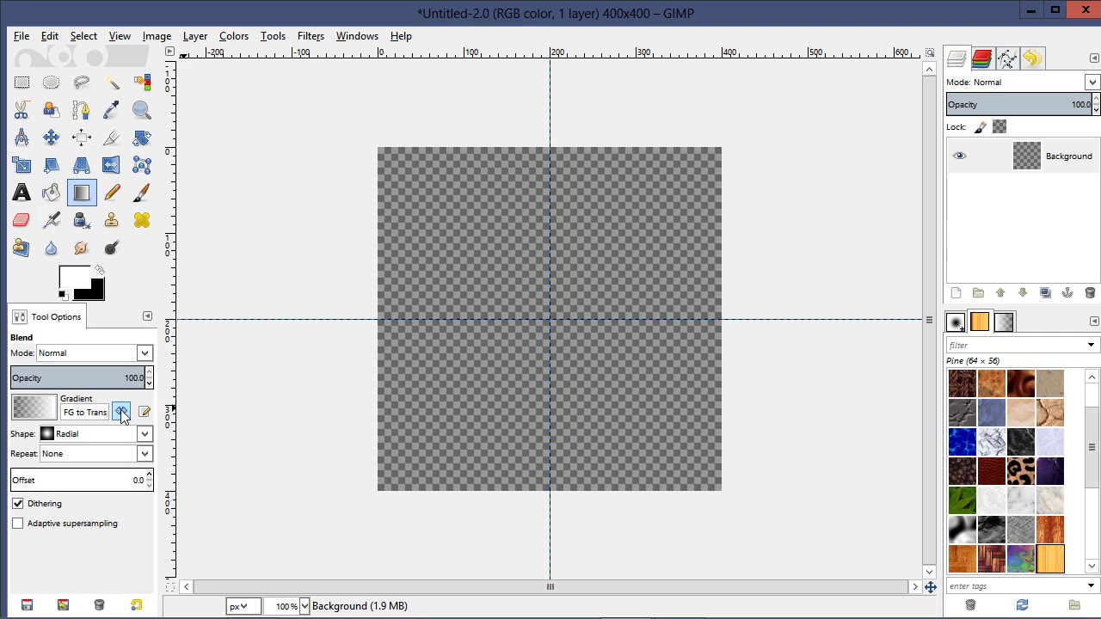
{"action": "left_click", "coordinate": [121, 412]}
{"action": "left_click_drag", "start_coordinate": [549, 319], "coordinate": [549, 502]}
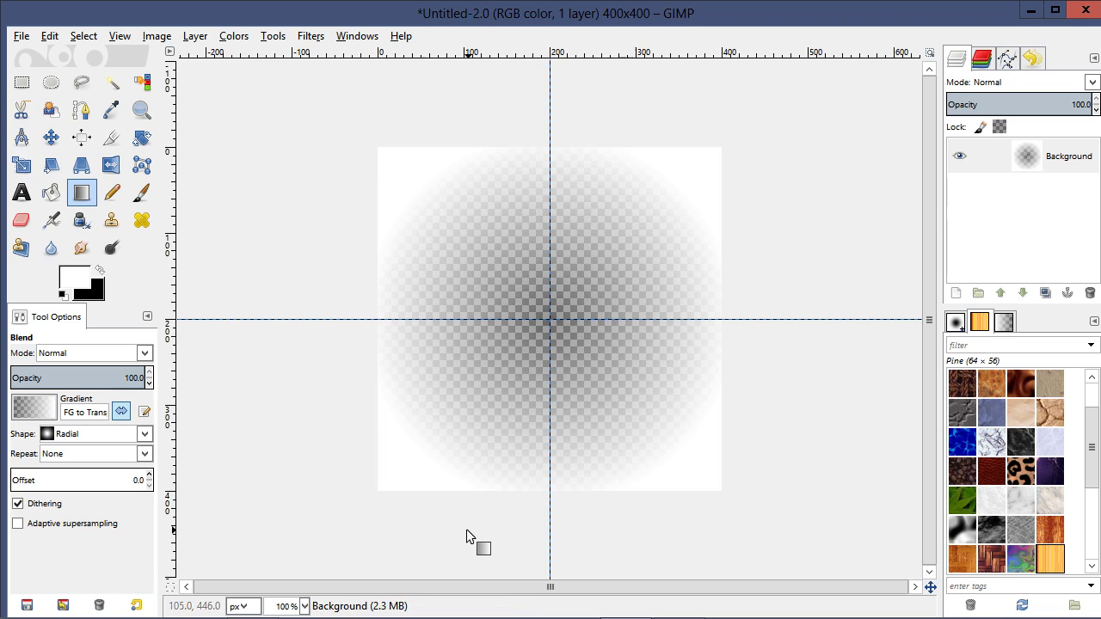
Undo the white gradient and redraw the radial gradient in black from the centre.
{"action": "key", "text": "ctrl+z"}
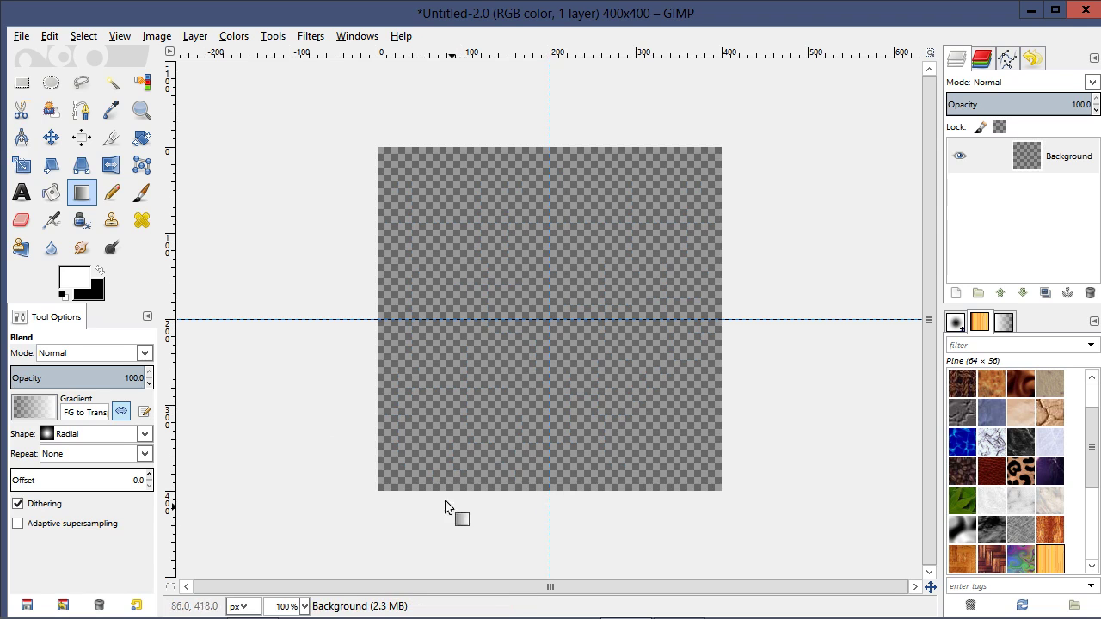
{"action": "left_click", "coordinate": [100, 270]}
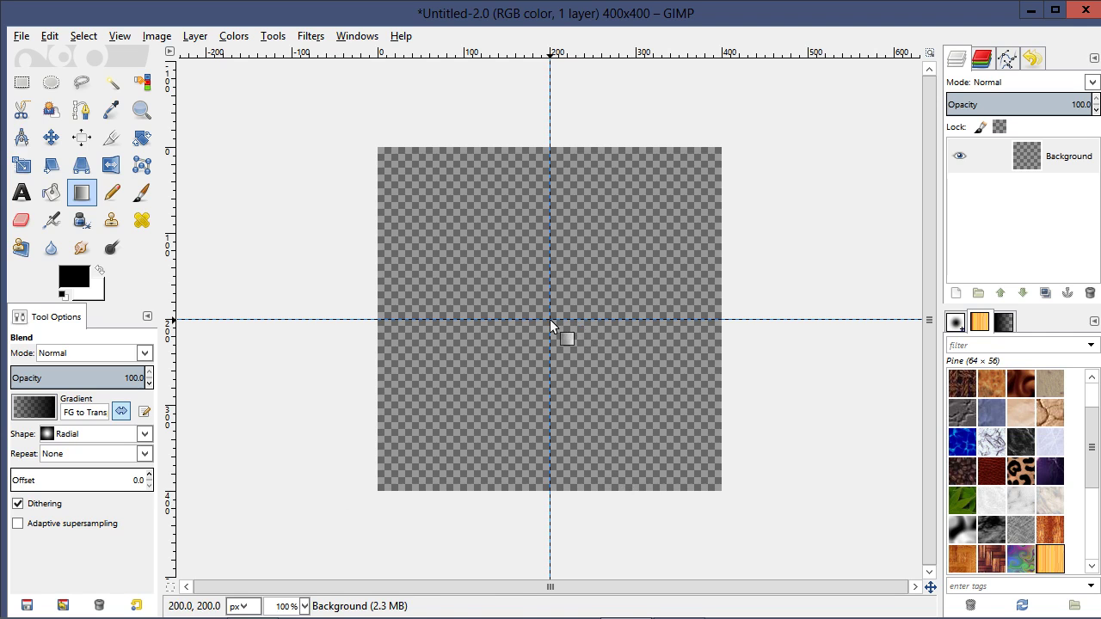
{"action": "left_click_drag", "start_coordinate": [551, 324], "coordinate": [547, 505]}
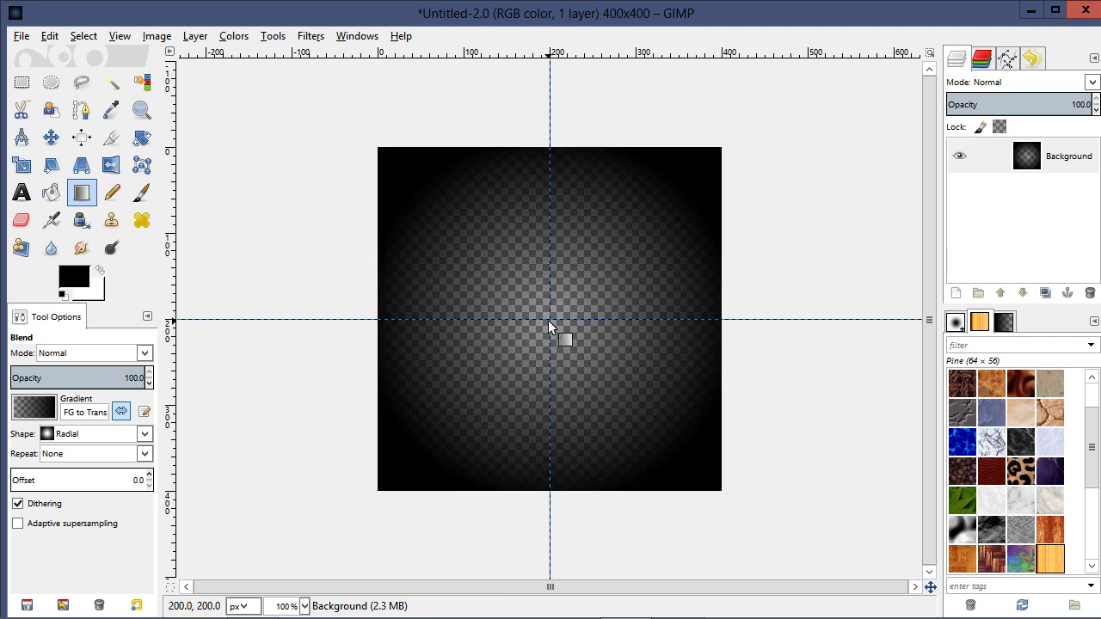
{"action": "left_click_drag", "start_coordinate": [550, 323], "coordinate": [551, 503]}
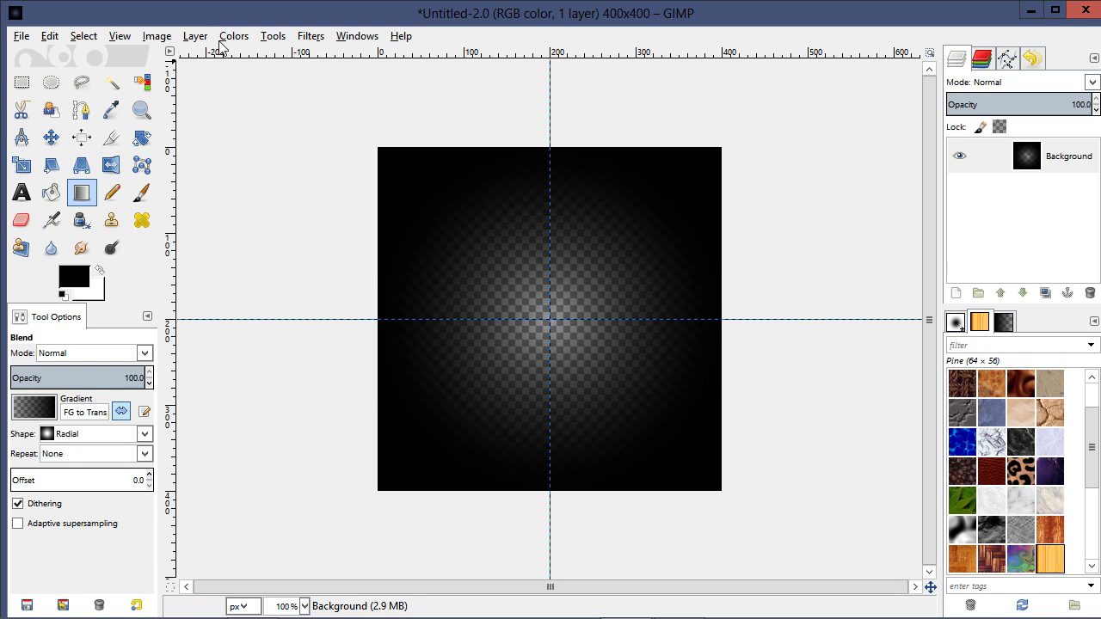
Remove all guides from the image.
{"action": "left_click", "coordinate": [168, 39]}
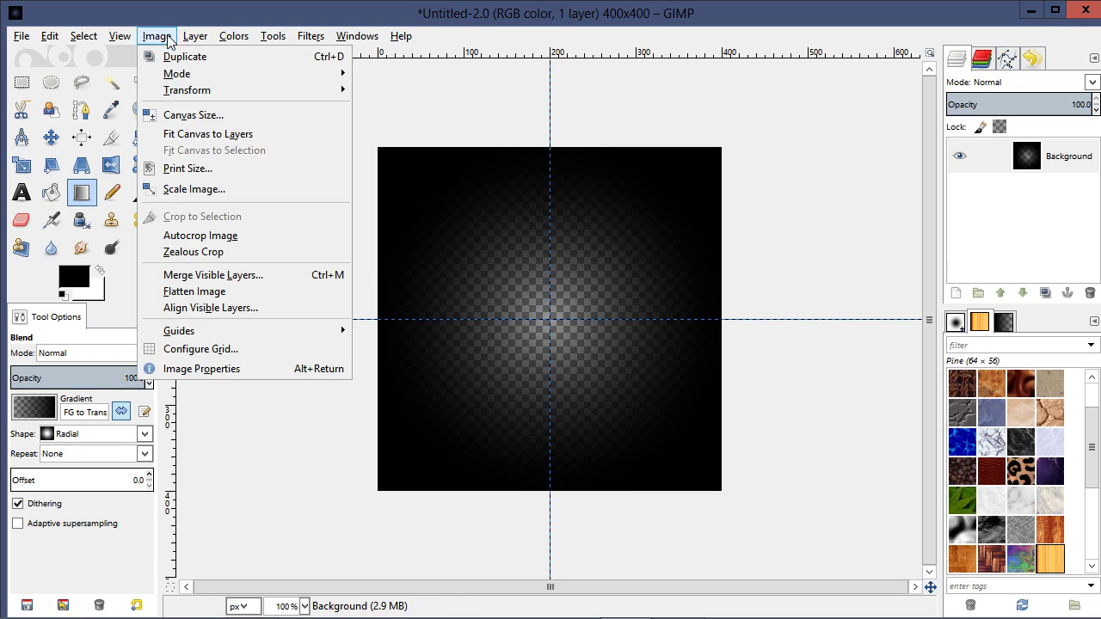
{"action": "mouse_move", "coordinate": [288, 329]}
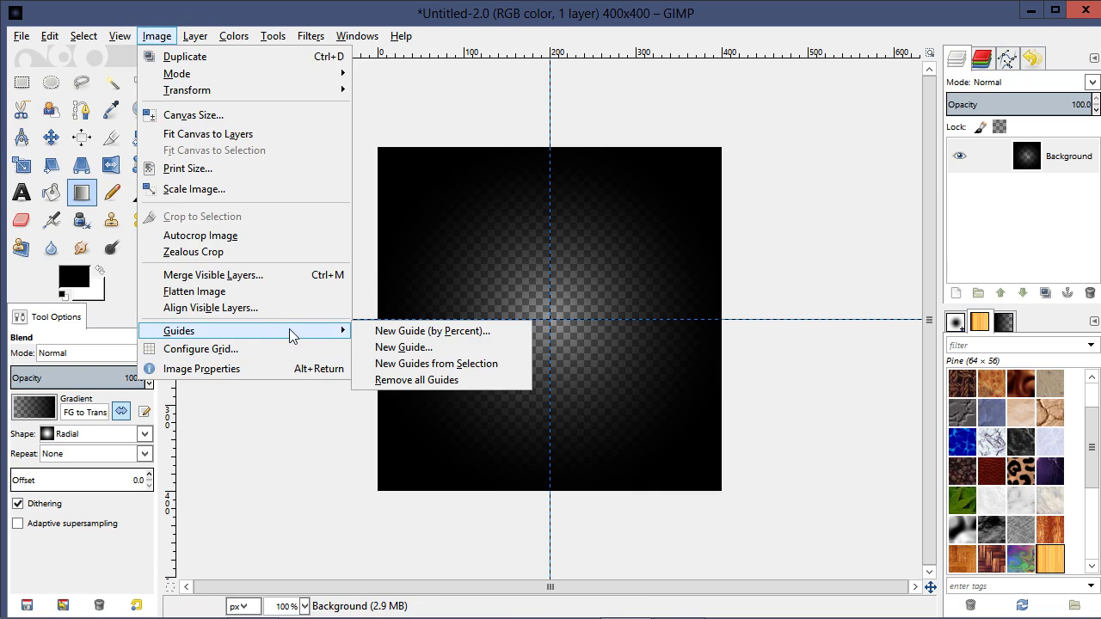
{"action": "left_click", "coordinate": [395, 378]}
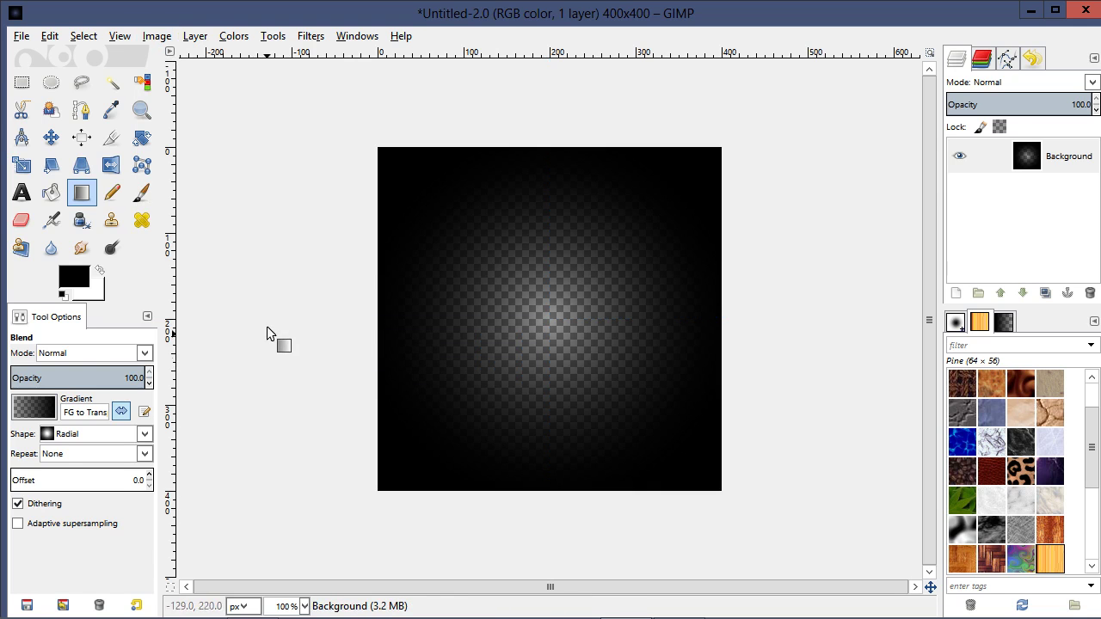
Erase the canvas centre with a large soft eraser, size 344.62.
{"action": "left_click", "coordinate": [21, 220]}
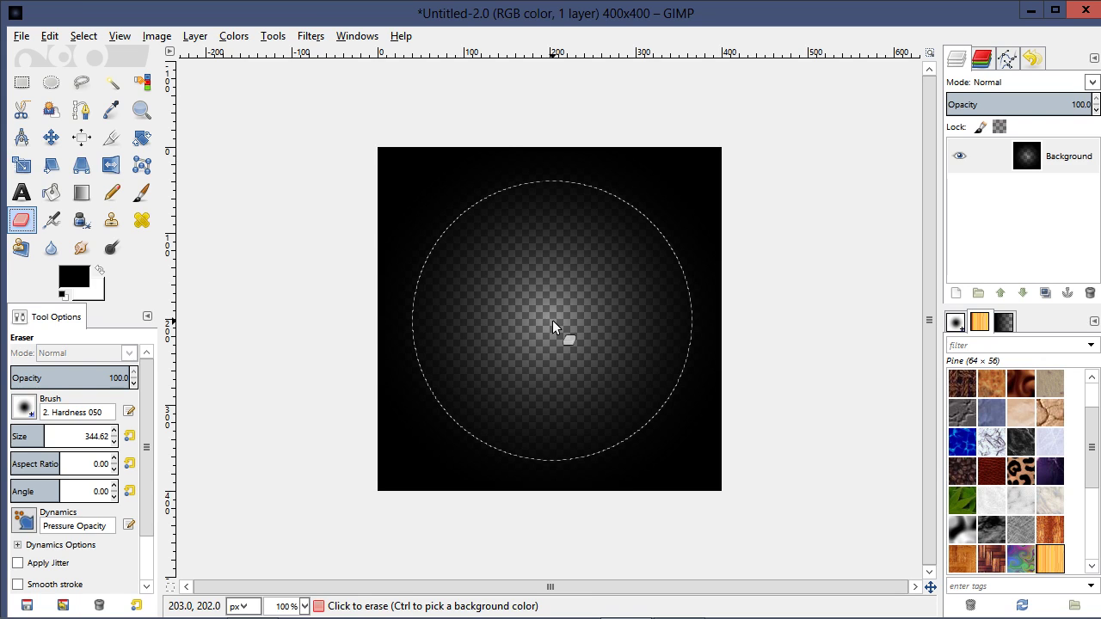
{"action": "left_click", "coordinate": [552, 320]}
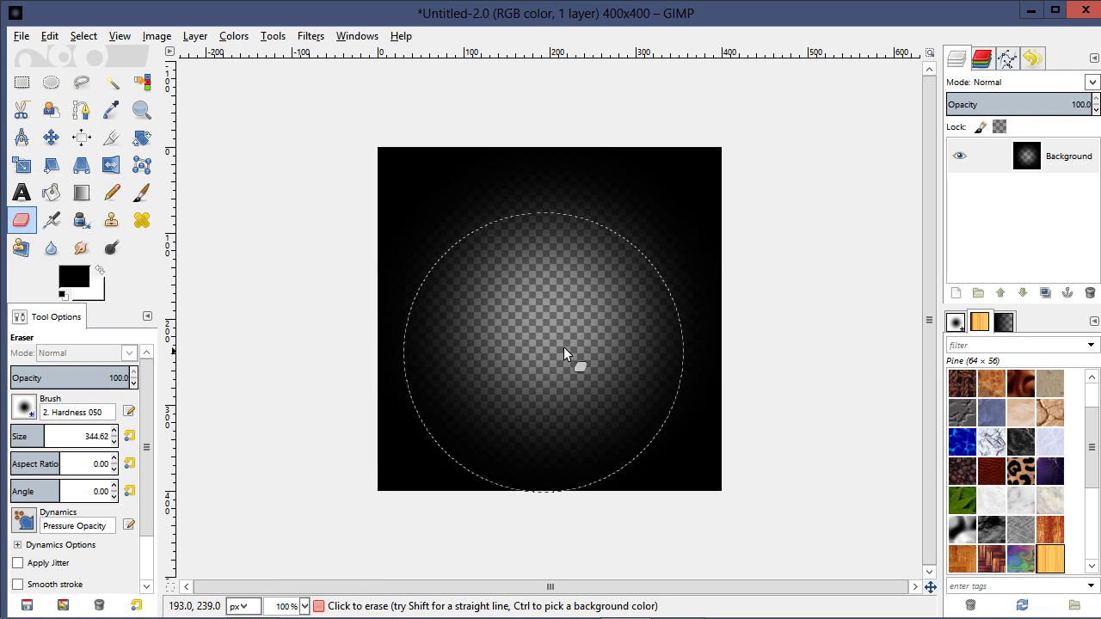
{"action": "left_click", "coordinate": [548, 330]}
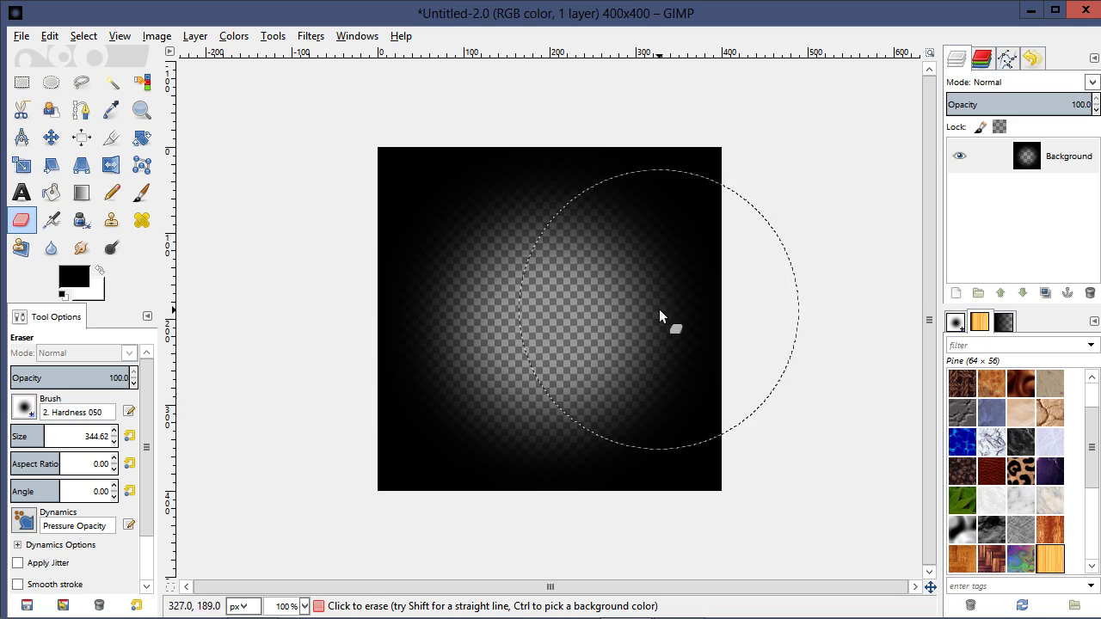
Add a new transparent layer named 'Layer' above Background.
{"action": "left_click", "coordinate": [955, 294]}
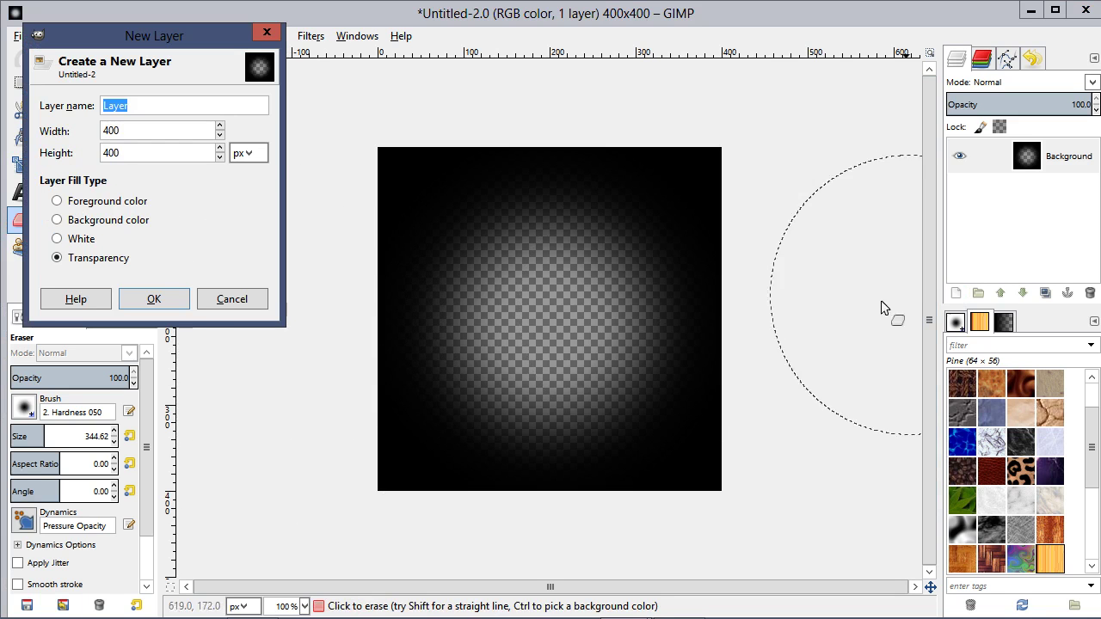
{"action": "left_click", "coordinate": [154, 299]}
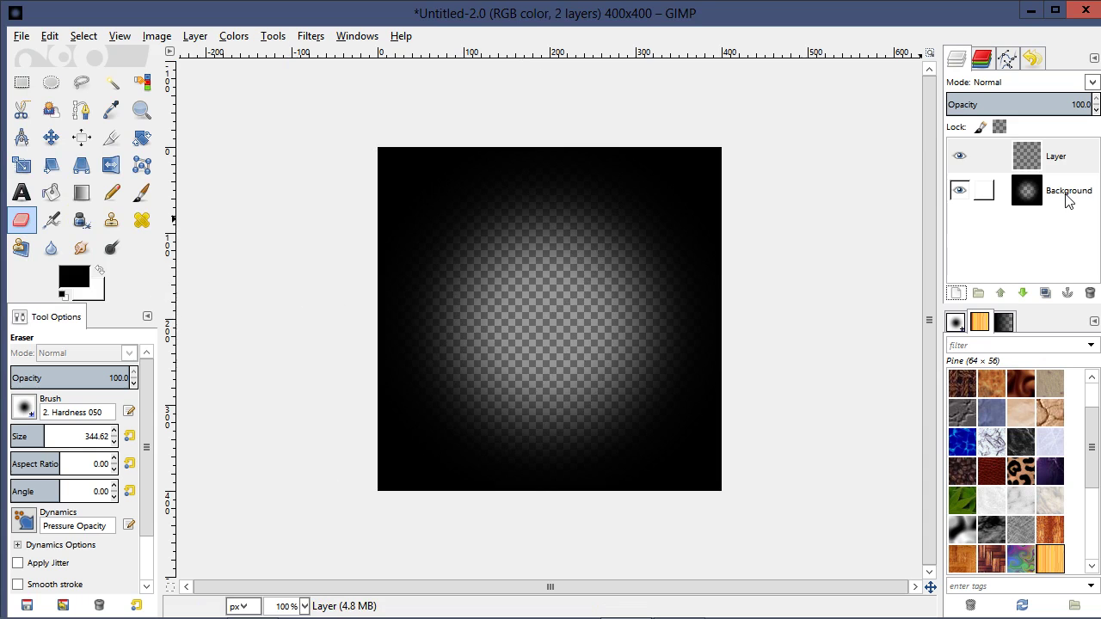
{"action": "left_click_drag", "start_coordinate": [1067, 197], "coordinate": [1054, 224]}
Try reordering Layer and Background, then open Background's layer context menu.
{"action": "left_click", "coordinate": [1056, 155]}
{"action": "left_click", "coordinate": [1054, 191]}
{"action": "left_click", "coordinate": [1056, 157]}
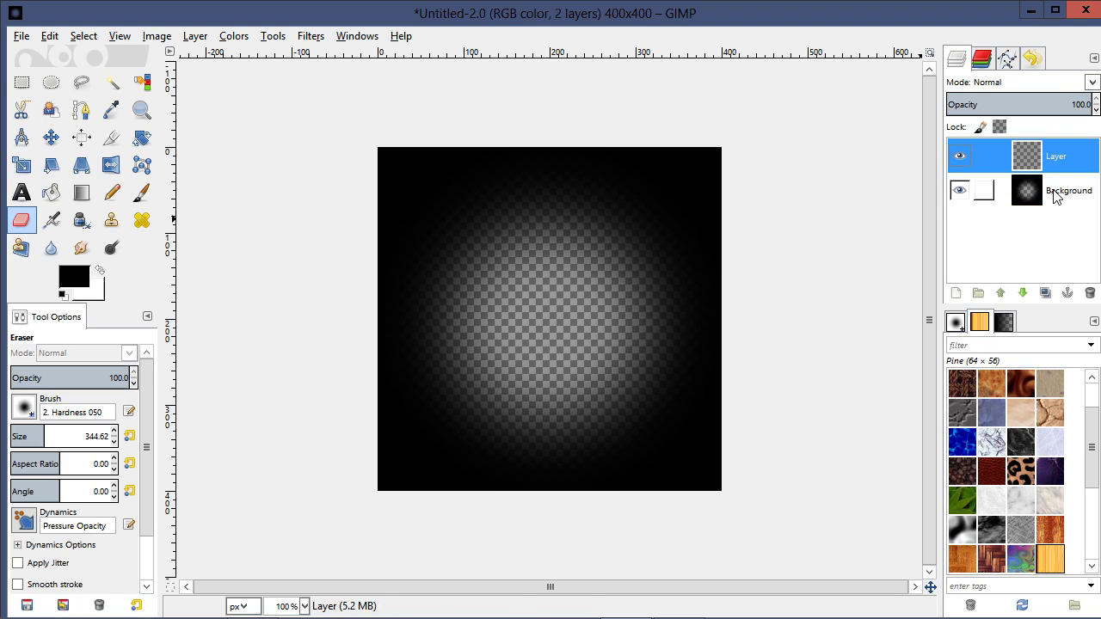
{"action": "left_click", "coordinate": [1056, 194]}
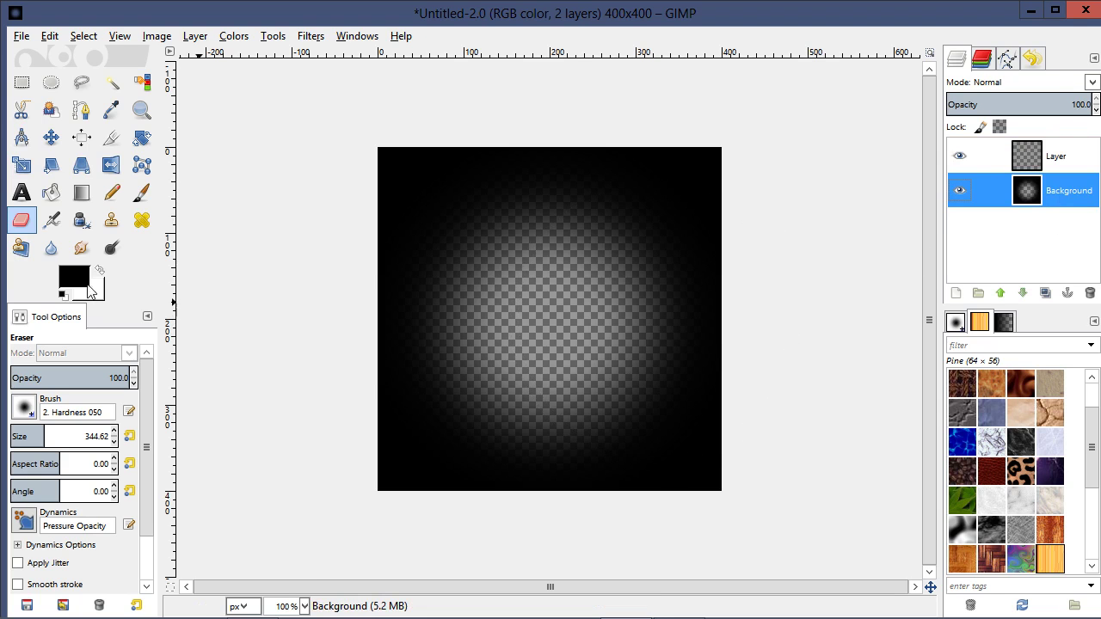
{"action": "left_click", "coordinate": [63, 145]}
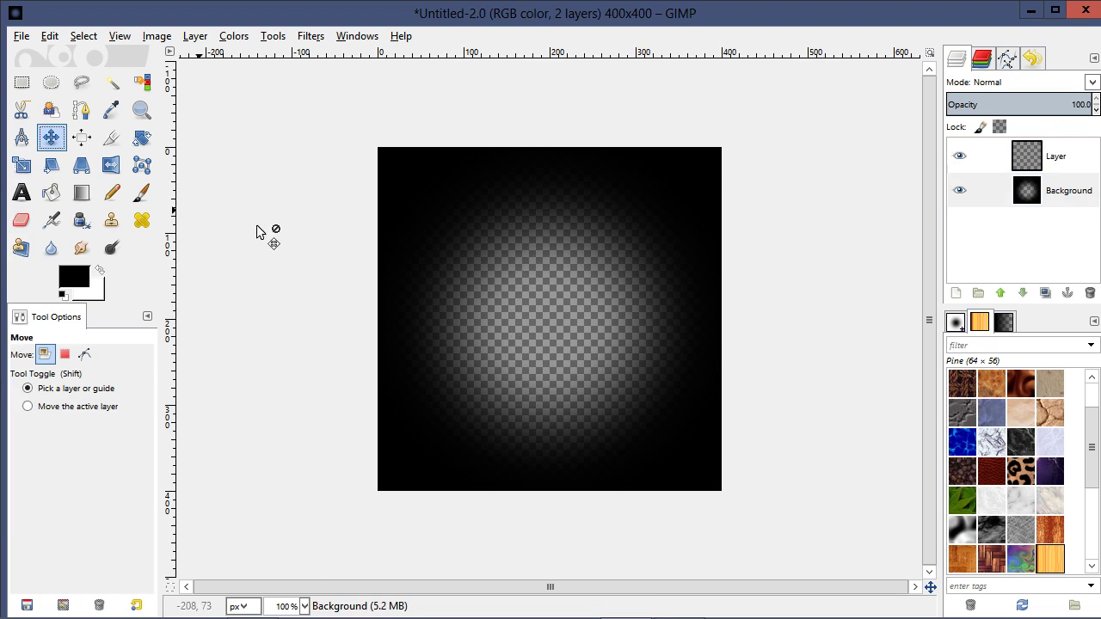
{"action": "mouse_move", "coordinate": [1059, 195]}
{"action": "left_mouse_down"}
{"action": "mouse_move", "coordinate": [1061, 157]}
{"action": "mouse_move", "coordinate": [1052, 215]}
{"action": "left_mouse_up"}
{"action": "left_click", "coordinate": [1064, 206]}
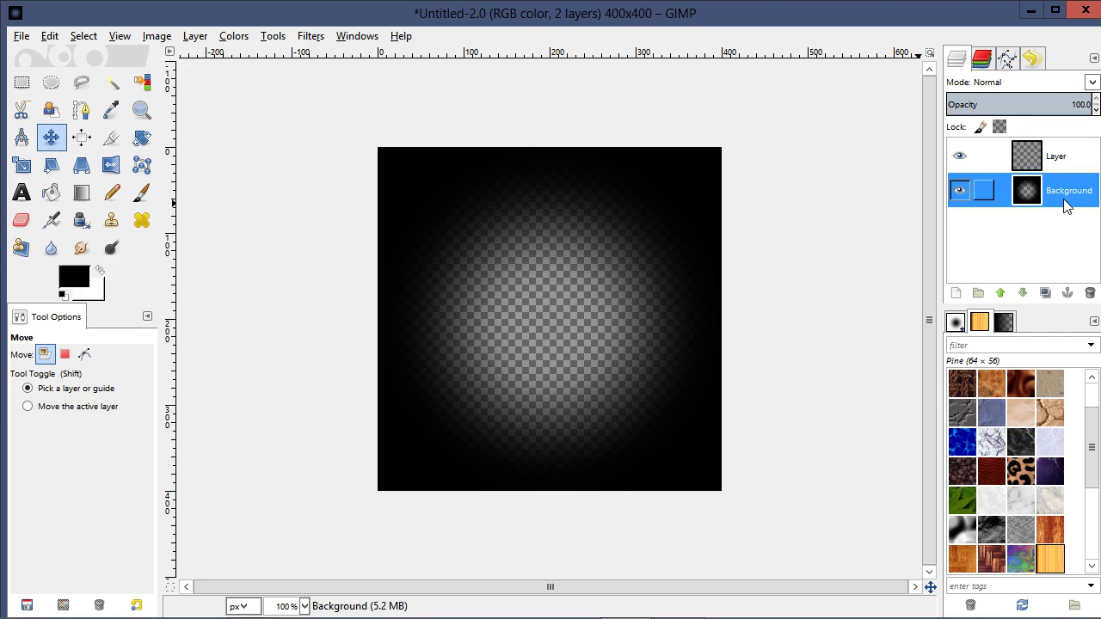
{"action": "right_click", "coordinate": [1063, 199]}
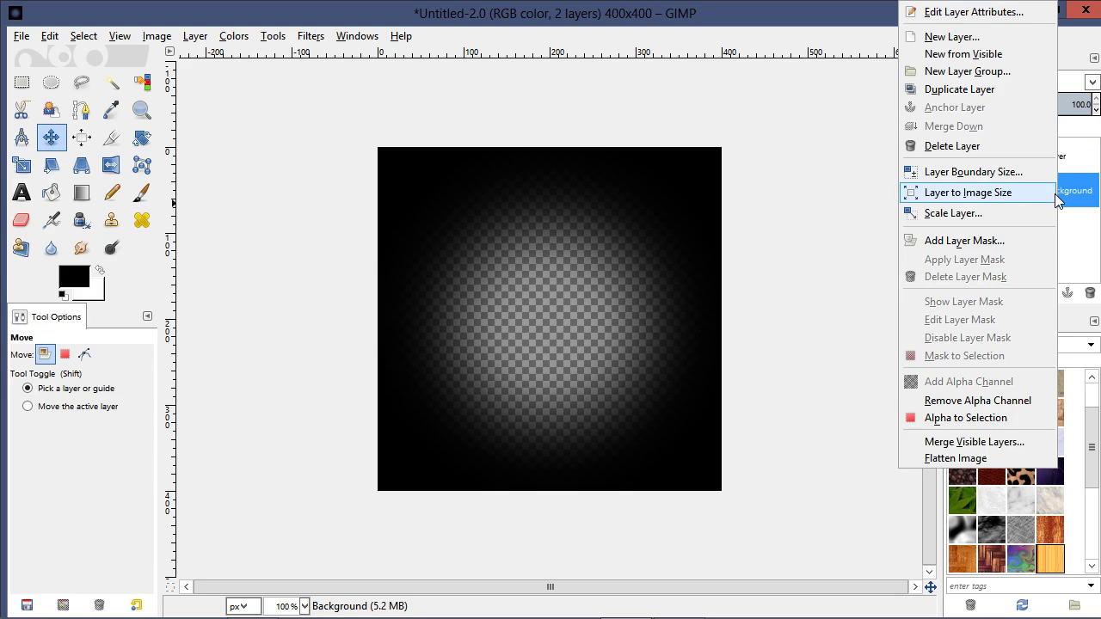
Create a 'Visible' layer from the image and delete the Background layer.
{"action": "left_click", "coordinate": [986, 54]}
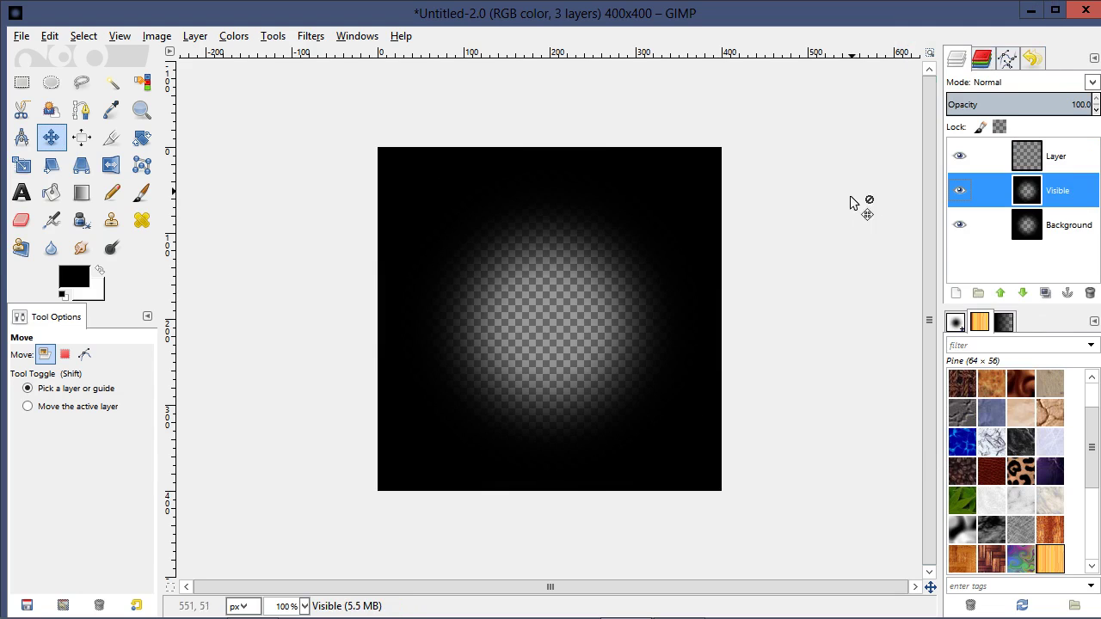
{"action": "left_click", "coordinate": [1068, 232]}
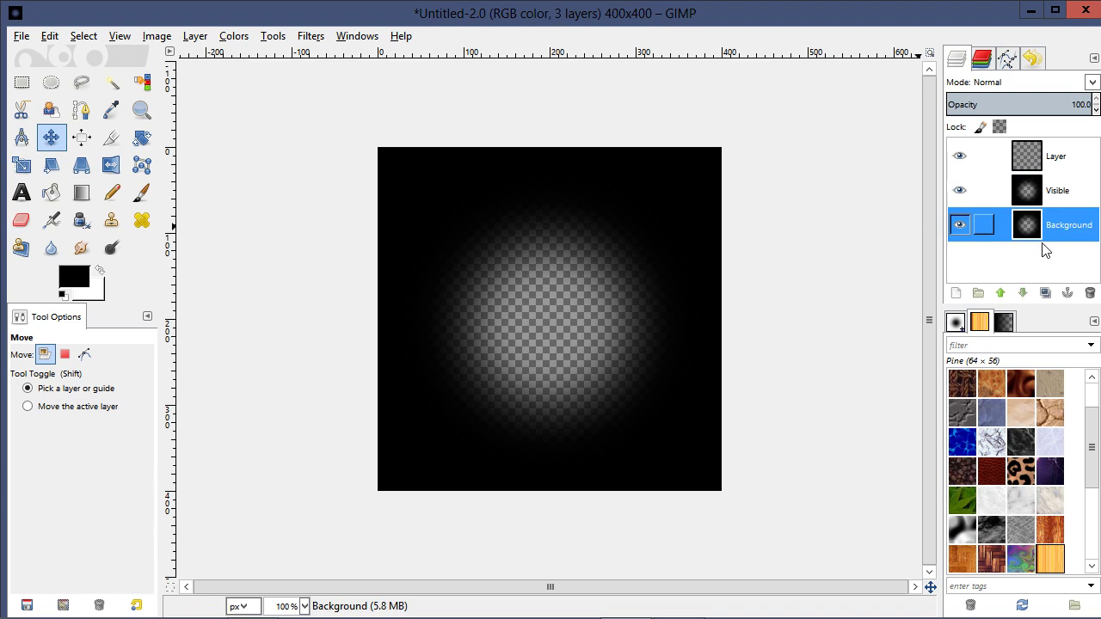
{"action": "left_click", "coordinate": [1089, 293]}
Try dragging the Visible layer above Layer in the Layers panel.
{"action": "left_click", "coordinate": [1065, 193]}
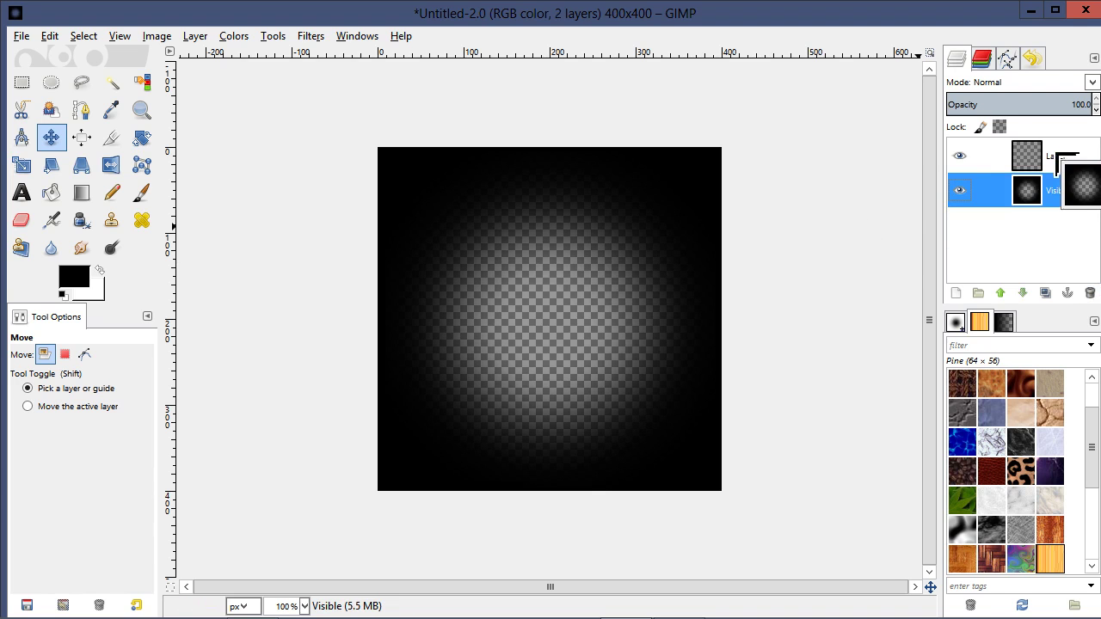
{"action": "left_click_drag", "start_coordinate": [1056, 155], "coordinate": [1001, 164]}
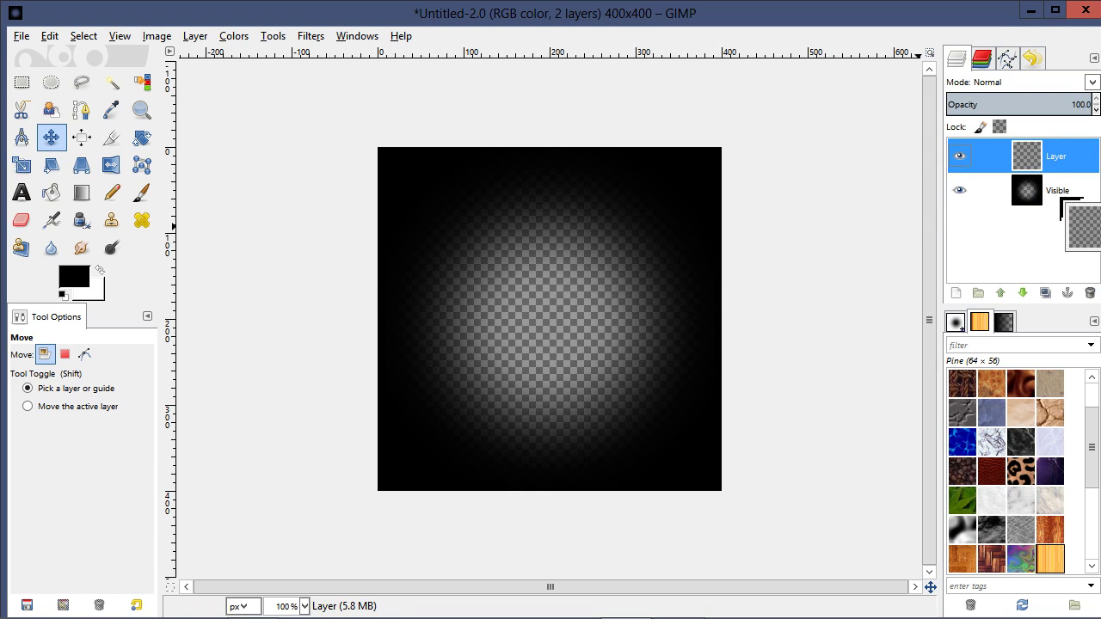
{"action": "left_click", "coordinate": [1051, 197]}
{"action": "left_click_drag", "start_coordinate": [1051, 197], "coordinate": [1057, 184]}
{"action": "right_click", "coordinate": [1058, 199]}
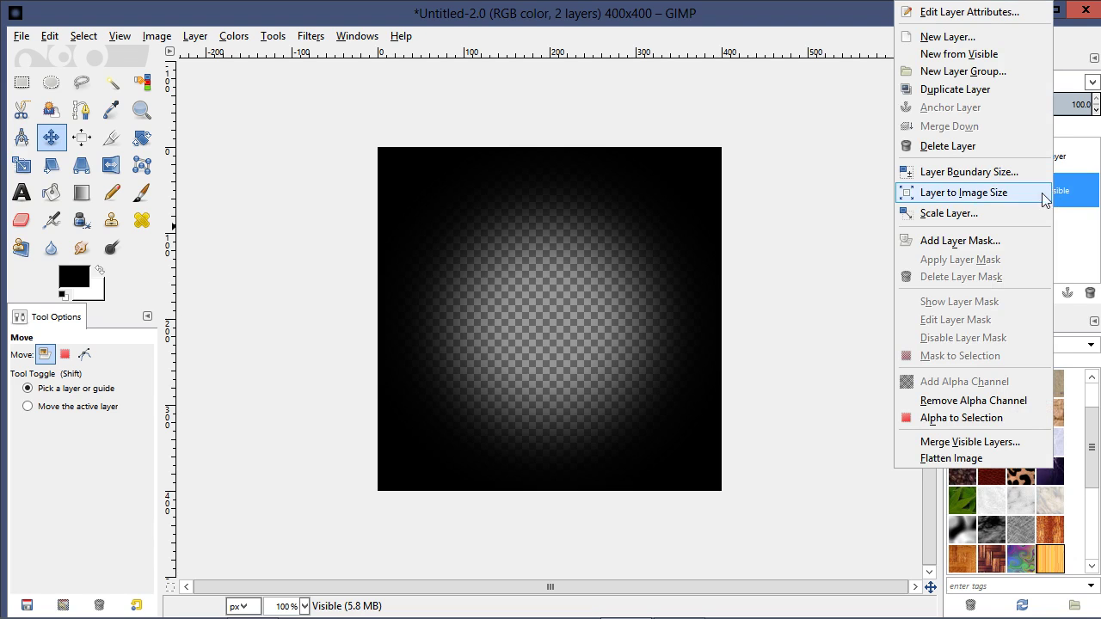
{"action": "left_click", "coordinate": [830, 212]}
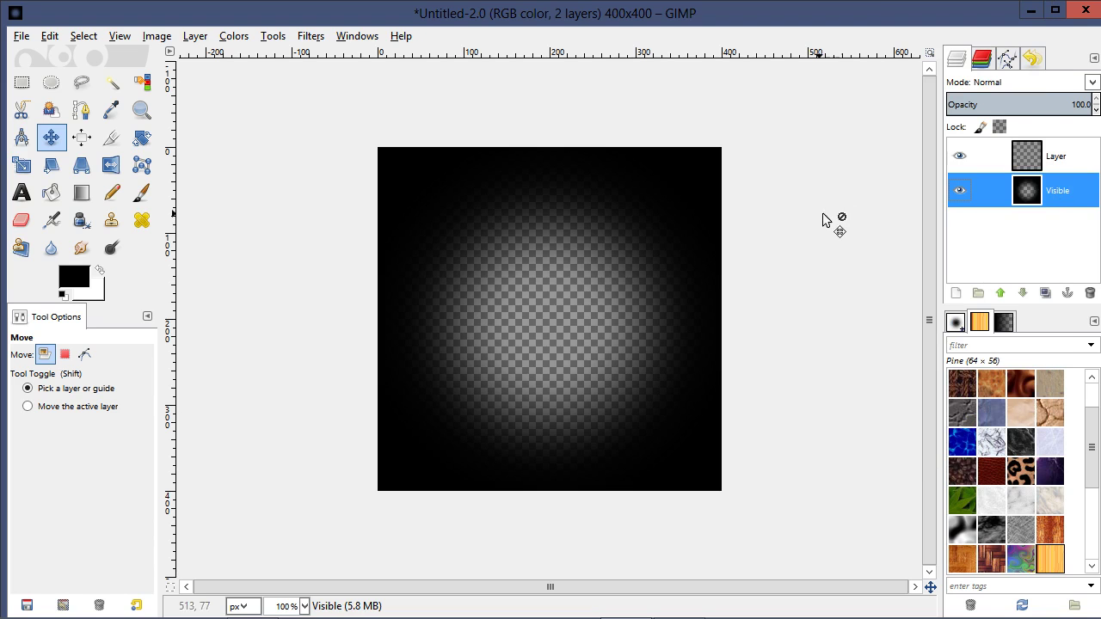
Raise the Visible layer above Layer with the Raise Layer button.
{"action": "left_click_drag", "start_coordinate": [1058, 158], "coordinate": [1057, 197]}
{"action": "mouse_move", "coordinate": [1057, 197]}
{"action": "left_mouse_down"}
{"action": "mouse_move", "coordinate": [1063, 160]}
{"action": "mouse_move", "coordinate": [1059, 196]}
{"action": "left_mouse_up"}
{"action": "left_click", "coordinate": [1060, 196]}
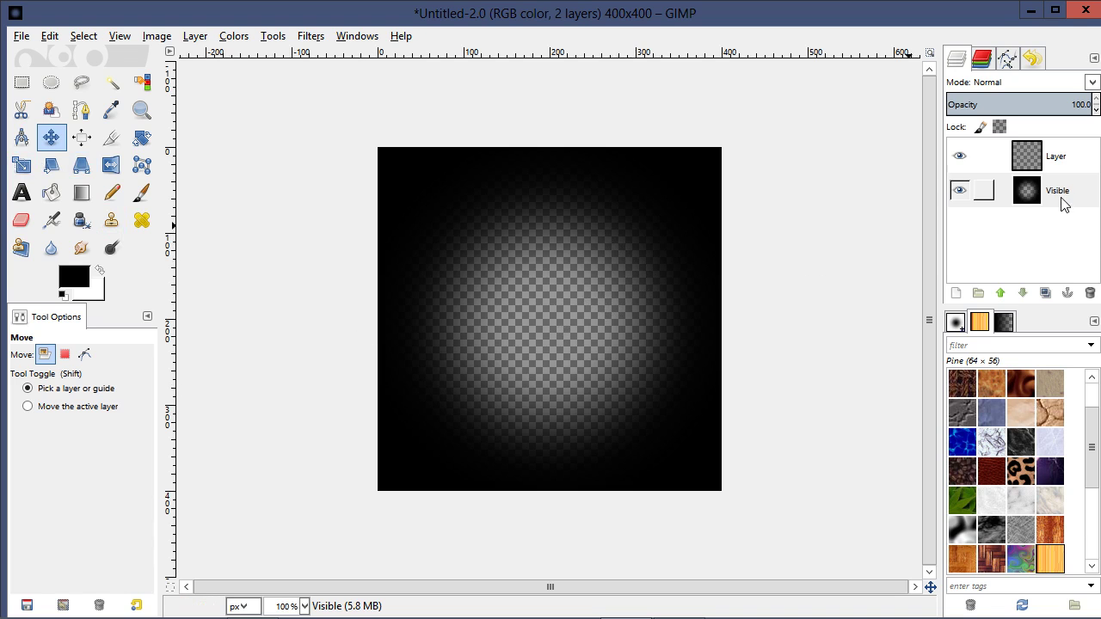
{"action": "left_click_drag", "start_coordinate": [1062, 198], "coordinate": [1020, 232]}
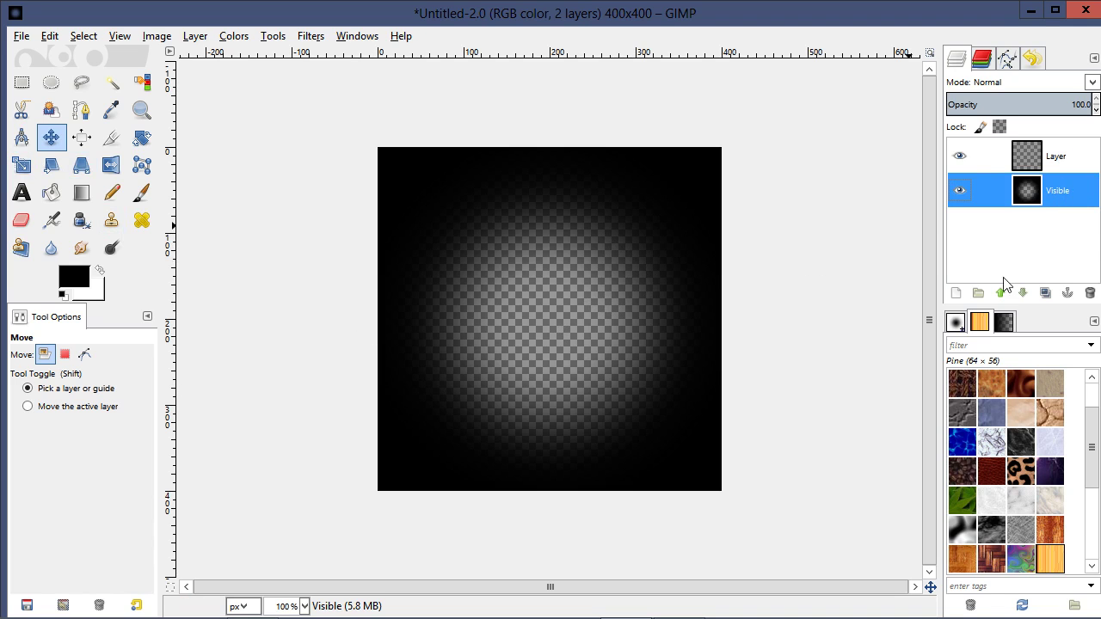
{"action": "left_click", "coordinate": [1001, 292]}
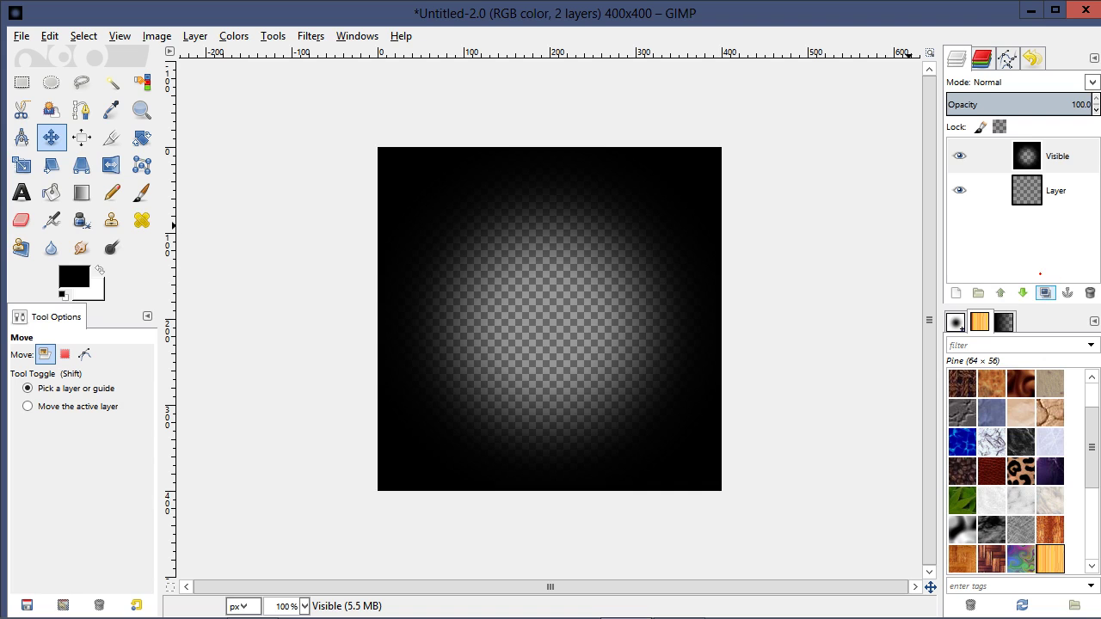
{"action": "left_click_drag", "start_coordinate": [1011, 309], "coordinate": [1072, 287]}
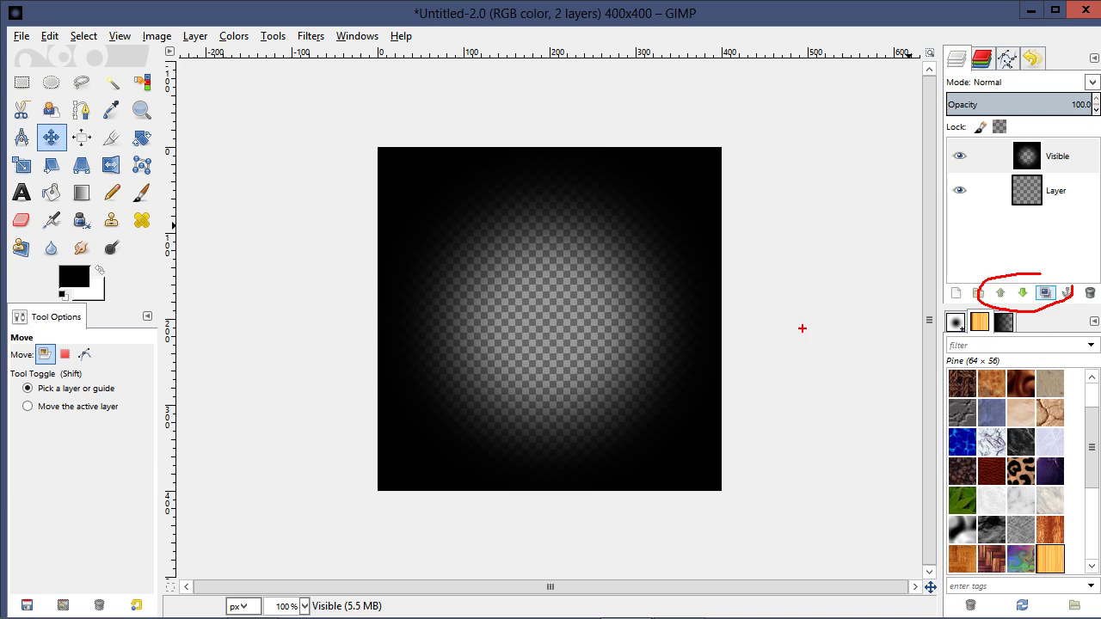
{"action": "key", "text": "Escape"}
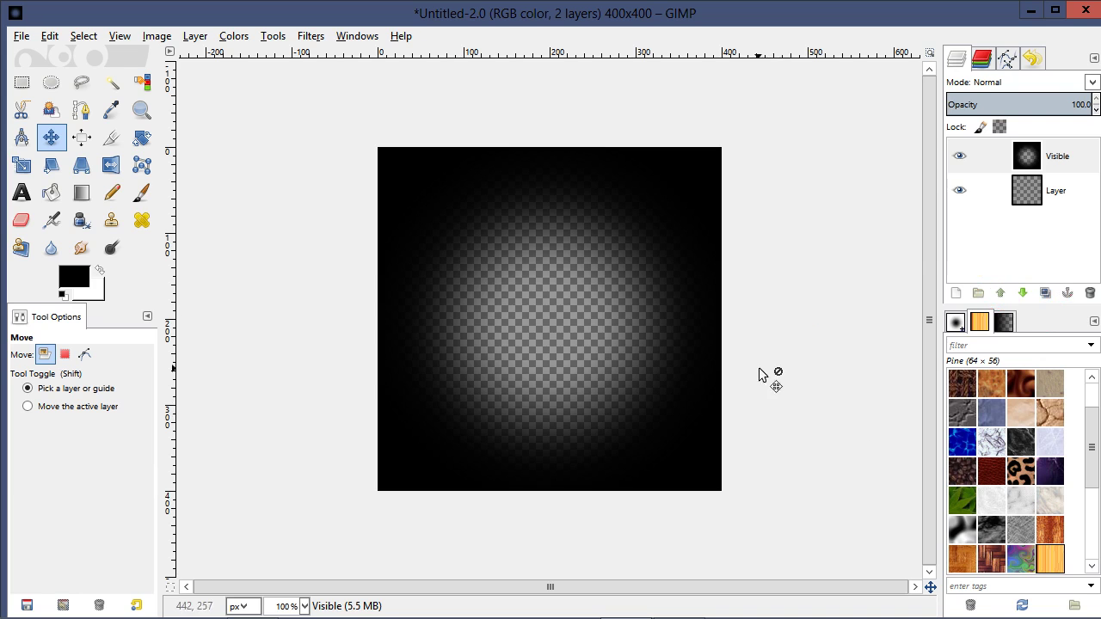
Fill the lower Layer solid white with Bucket Fill.
{"action": "left_click", "coordinate": [1063, 193]}
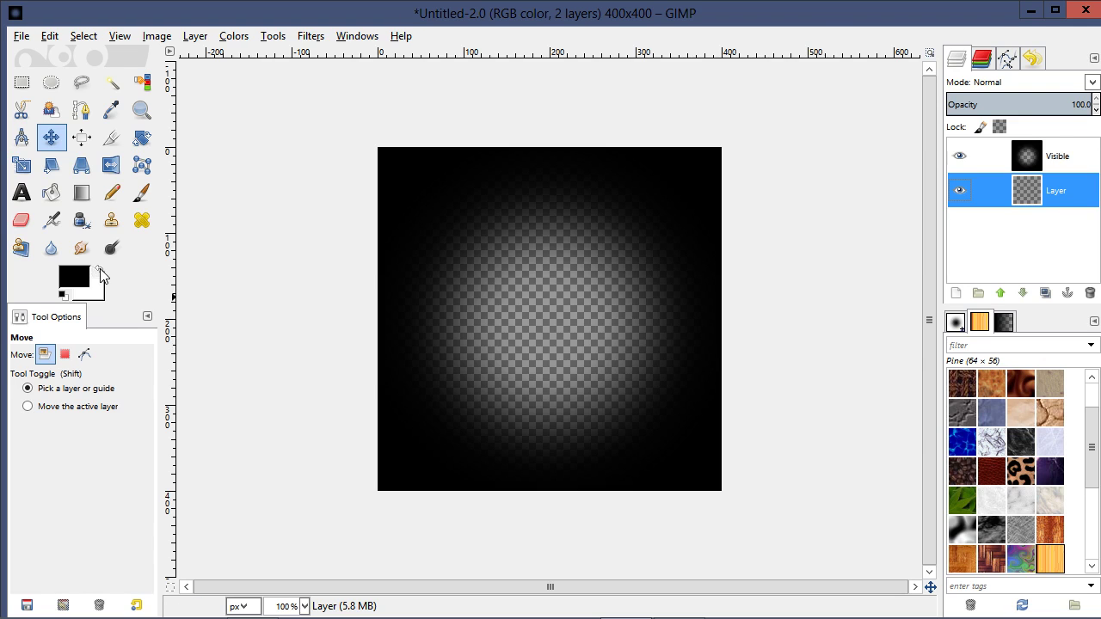
{"action": "left_click", "coordinate": [100, 272]}
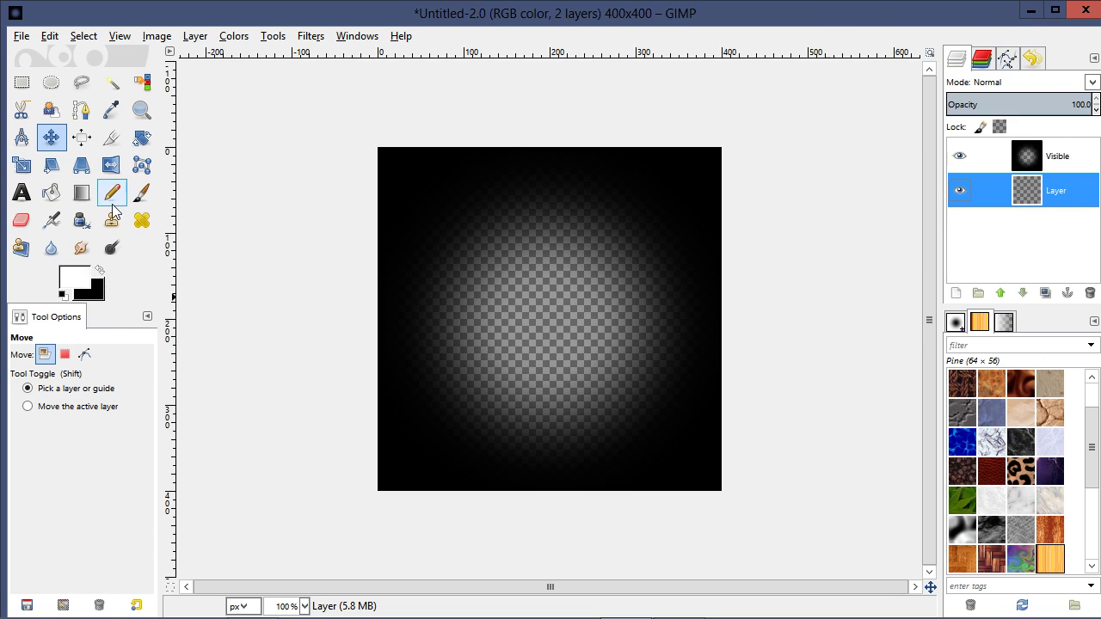
{"action": "left_click", "coordinate": [50, 194]}
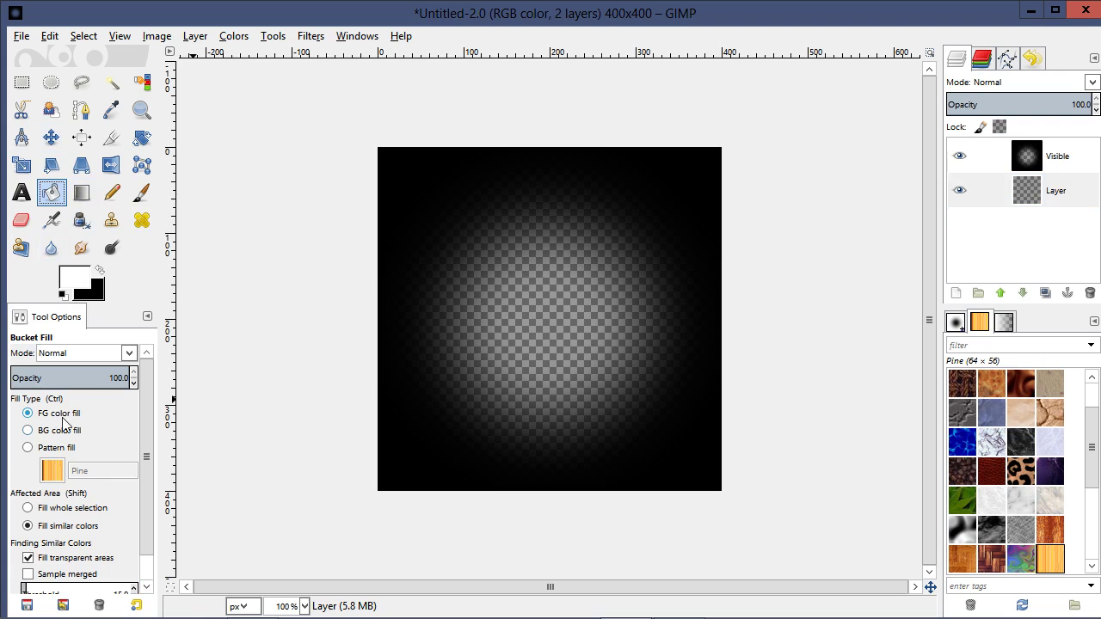
{"action": "left_click", "coordinate": [553, 326]}
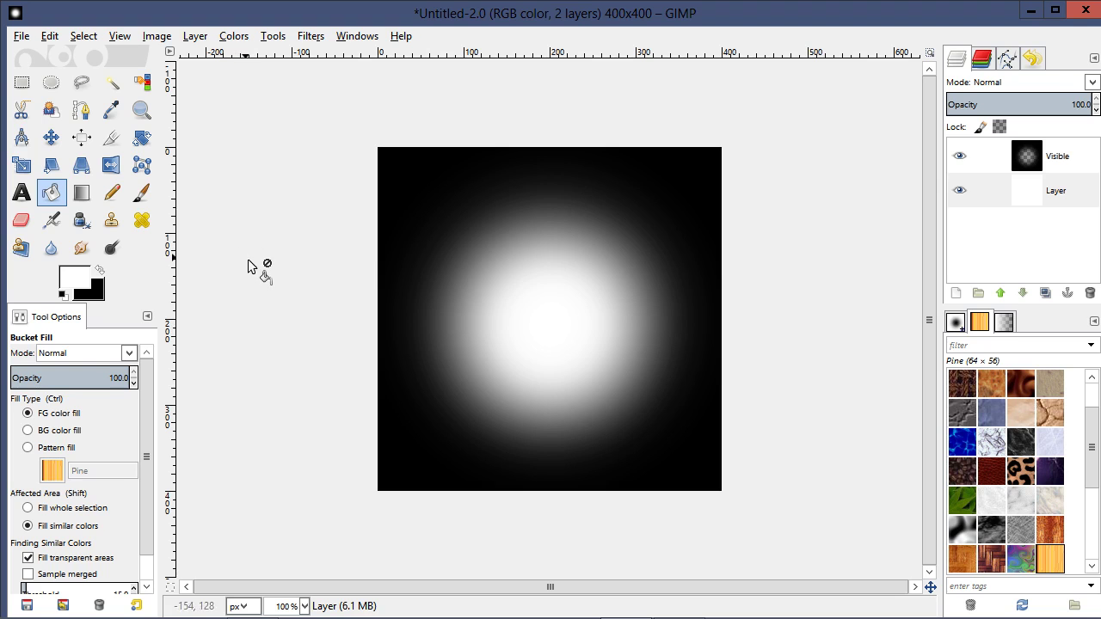
{"action": "left_click", "coordinate": [142, 193]}
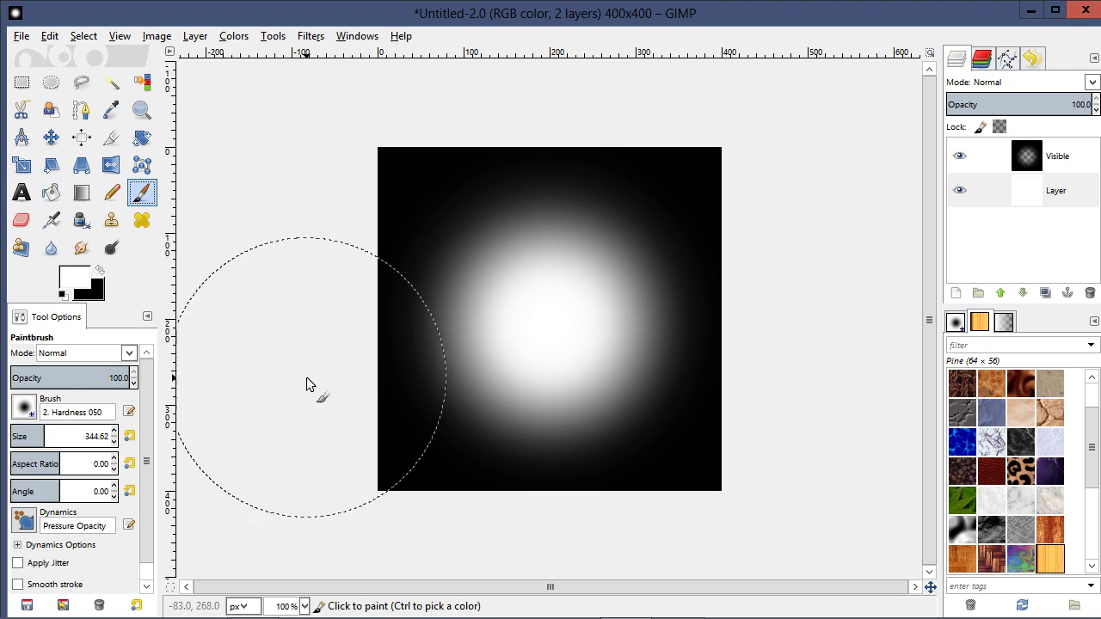
Keep the soft brush and set the Paintbrush size to about 27.
{"action": "mouse_move", "coordinate": [43, 437]}
{"action": "left_mouse_down"}
{"action": "mouse_move", "coordinate": [9, 437]}
{"action": "mouse_move", "coordinate": [83, 436]}
{"action": "left_mouse_up"}
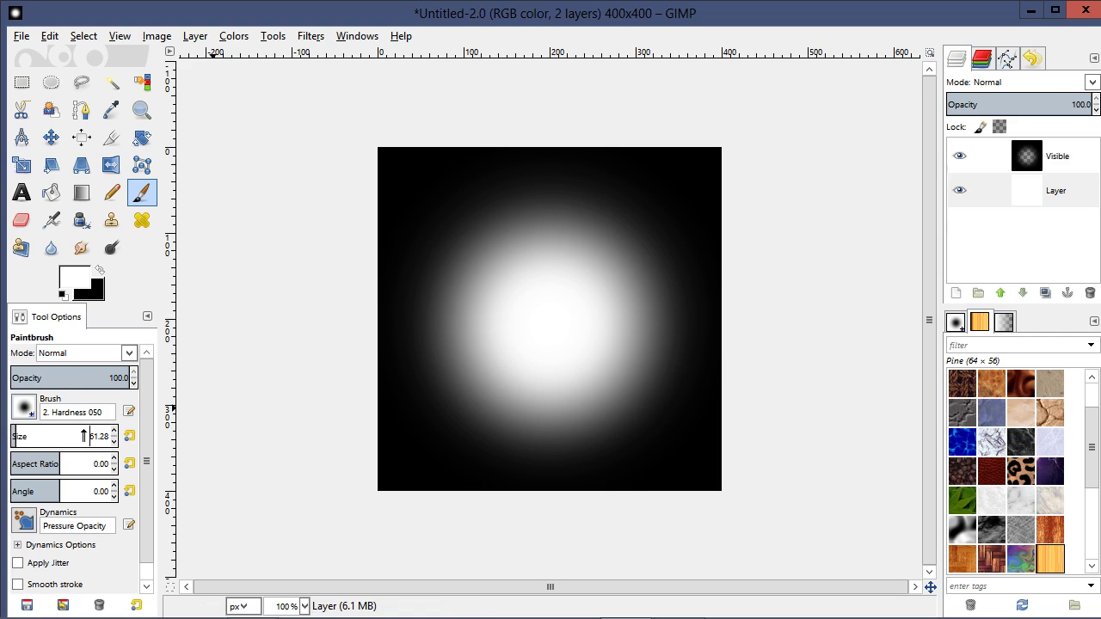
{"action": "left_click", "coordinate": [24, 409]}
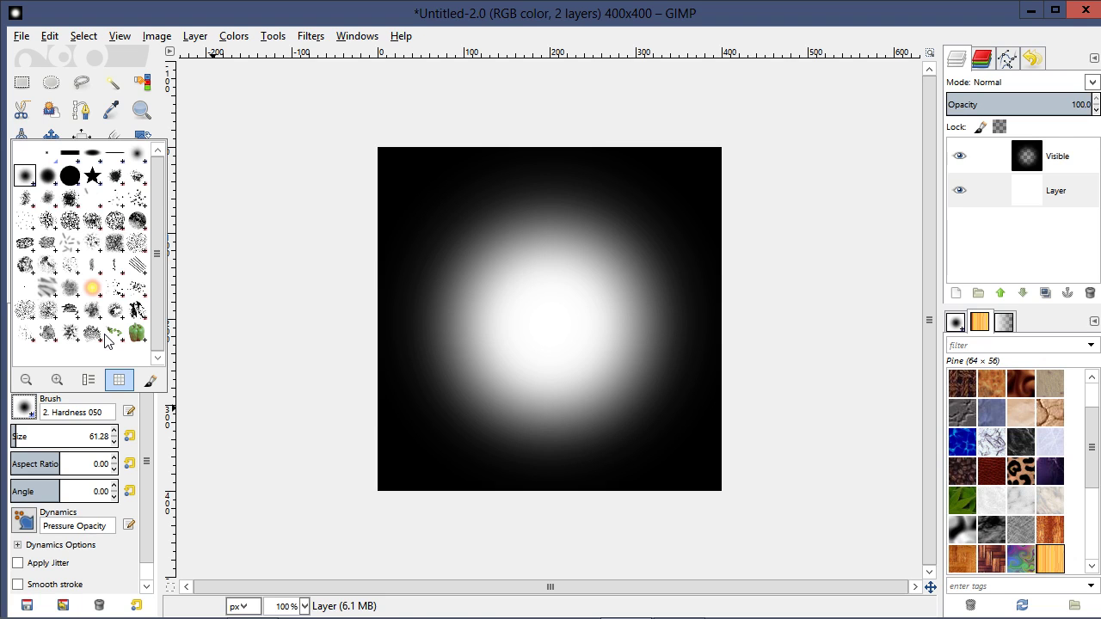
{"action": "left_click", "coordinate": [289, 227]}
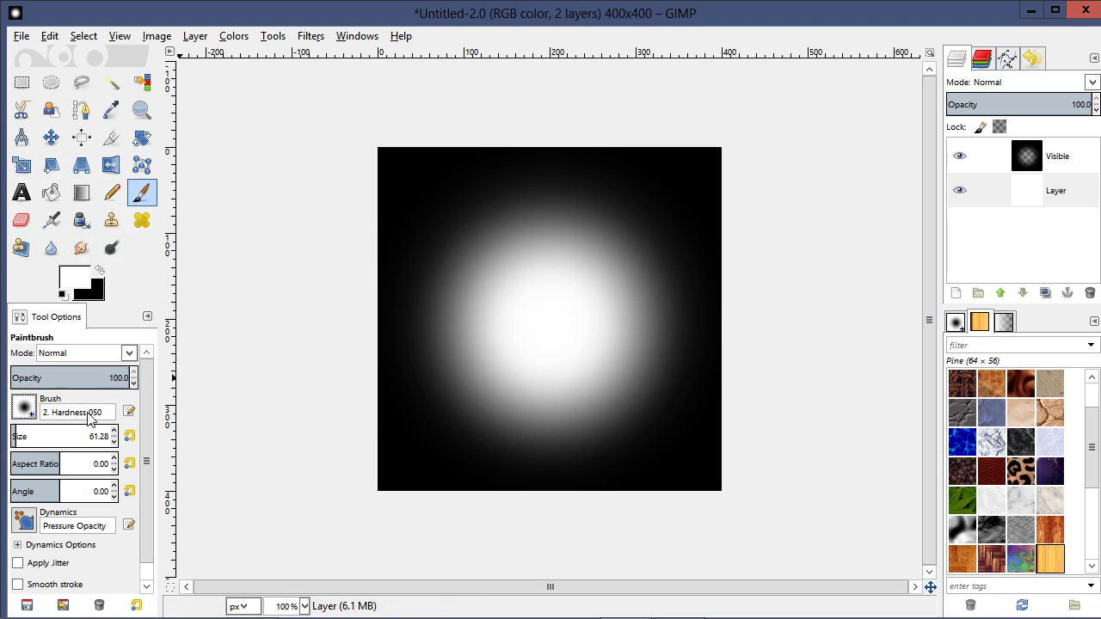
{"action": "mouse_move", "coordinate": [41, 436]}
{"action": "left_mouse_down"}
{"action": "mouse_move", "coordinate": [13, 436]}
{"action": "mouse_move", "coordinate": [86, 436]}
{"action": "left_mouse_up"}
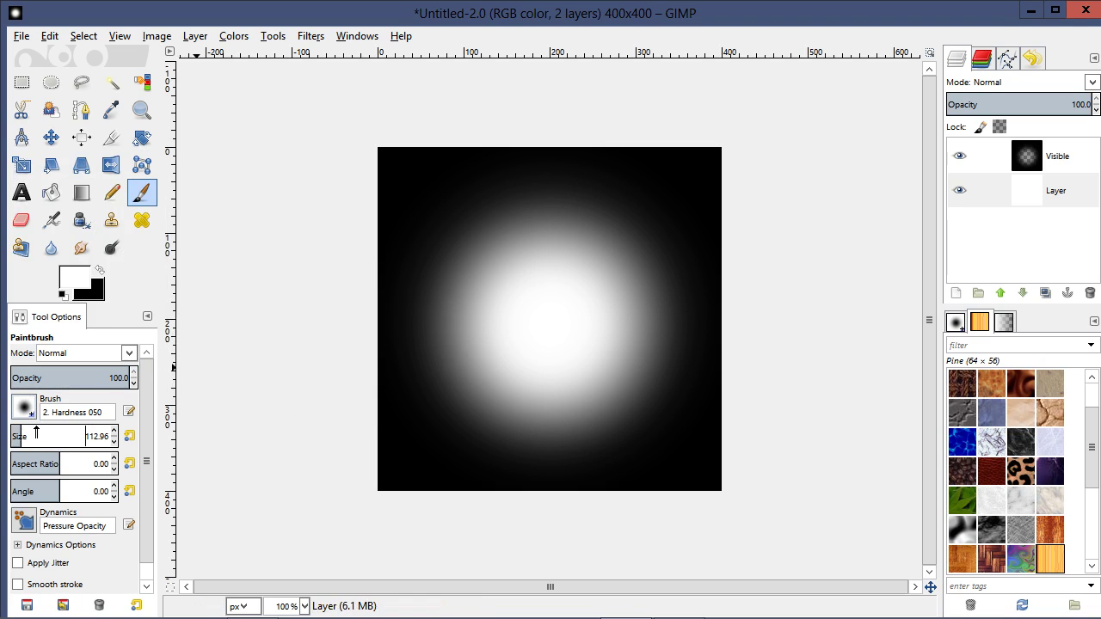
{"action": "left_click_drag", "start_coordinate": [21, 434], "coordinate": [13, 436]}
Paint a black zigzag stroke down through the white glow.
{"action": "left_click", "coordinate": [100, 273]}
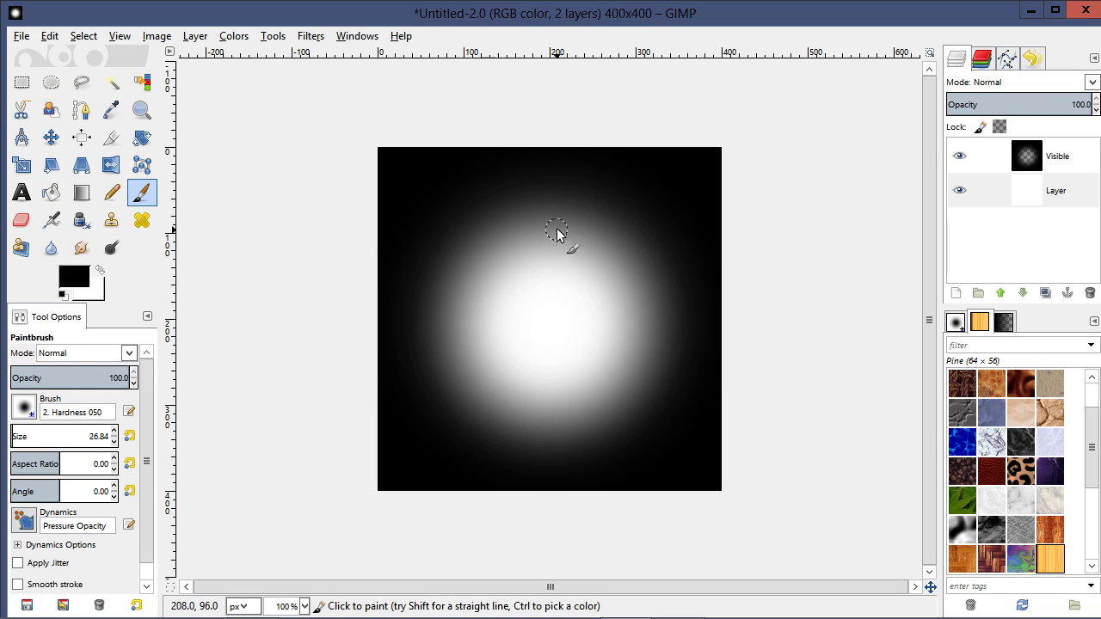
{"action": "mouse_move", "coordinate": [572, 196]}
{"action": "left_mouse_down"}
{"action": "mouse_move", "coordinate": [502, 250]}
{"action": "mouse_move", "coordinate": [575, 276]}
{"action": "mouse_move", "coordinate": [531, 305]}
{"action": "mouse_move", "coordinate": [606, 327]}
{"action": "mouse_move", "coordinate": [516, 365]}
{"action": "mouse_move", "coordinate": [588, 374]}
{"action": "mouse_move", "coordinate": [524, 396]}
{"action": "mouse_move", "coordinate": [555, 409]}
{"action": "mouse_move", "coordinate": [519, 403]}
{"action": "mouse_move", "coordinate": [581, 416]}
{"action": "mouse_move", "coordinate": [460, 469]}
{"action": "left_mouse_up"}
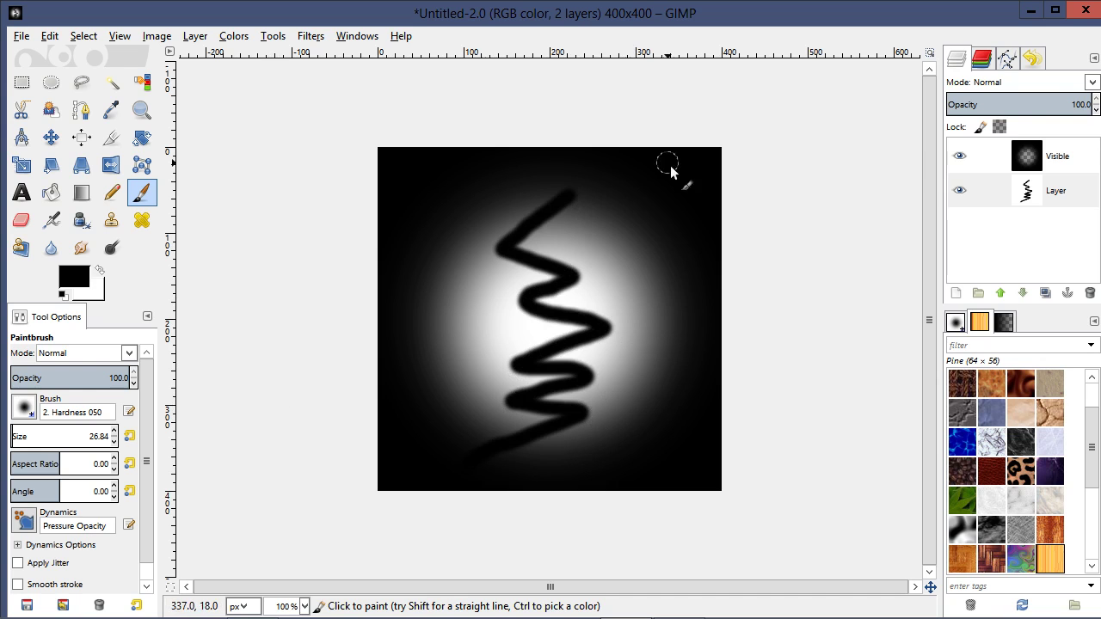
{"action": "left_click_drag", "start_coordinate": [579, 200], "coordinate": [611, 175]}
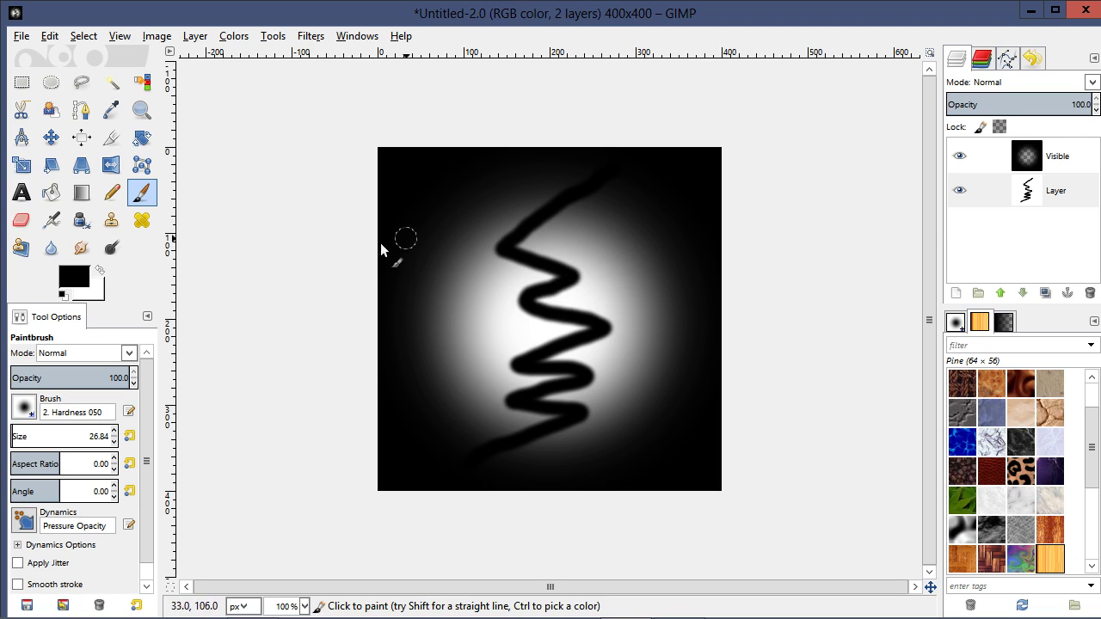
Export the image as test2.png in the brushes folder, replacing the existing file.
{"action": "left_click", "coordinate": [23, 37]}
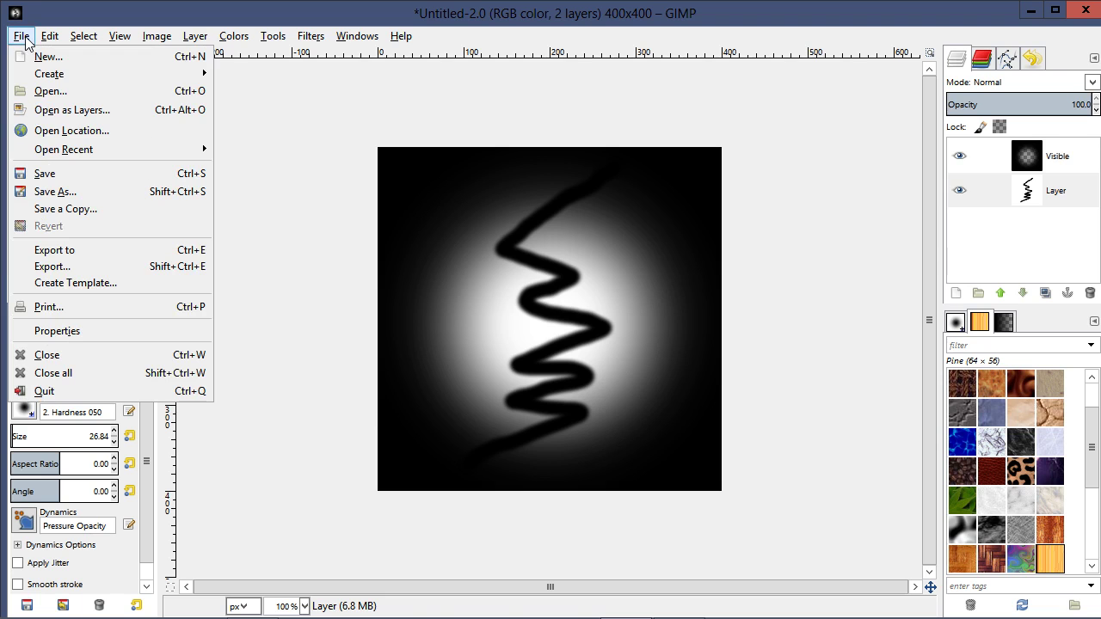
{"action": "left_click", "coordinate": [53, 267]}
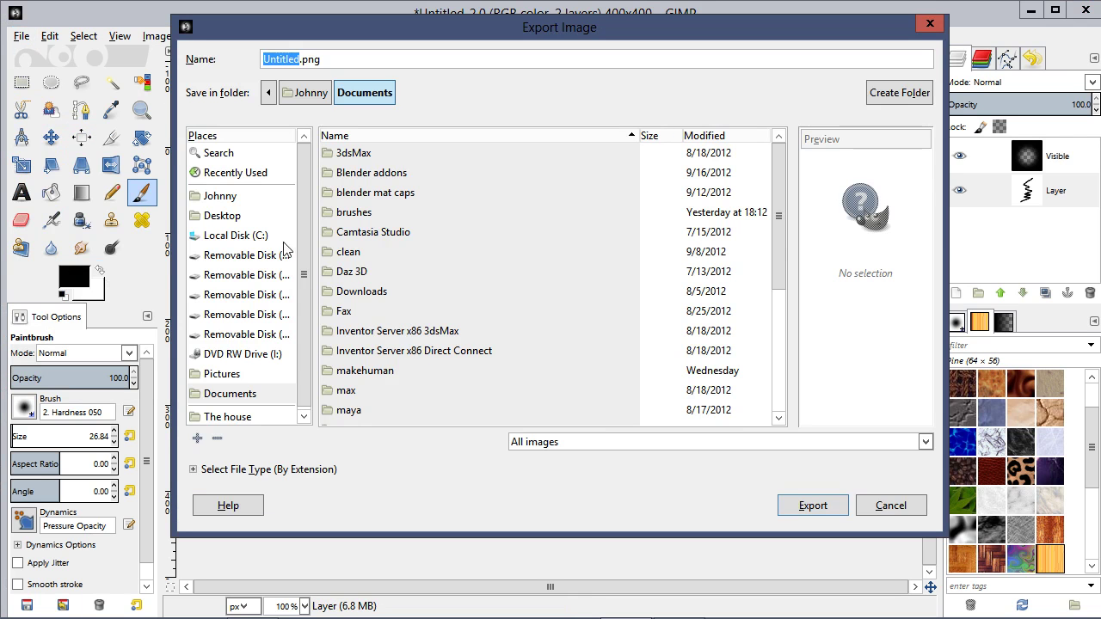
{"action": "double_click", "coordinate": [354, 214]}
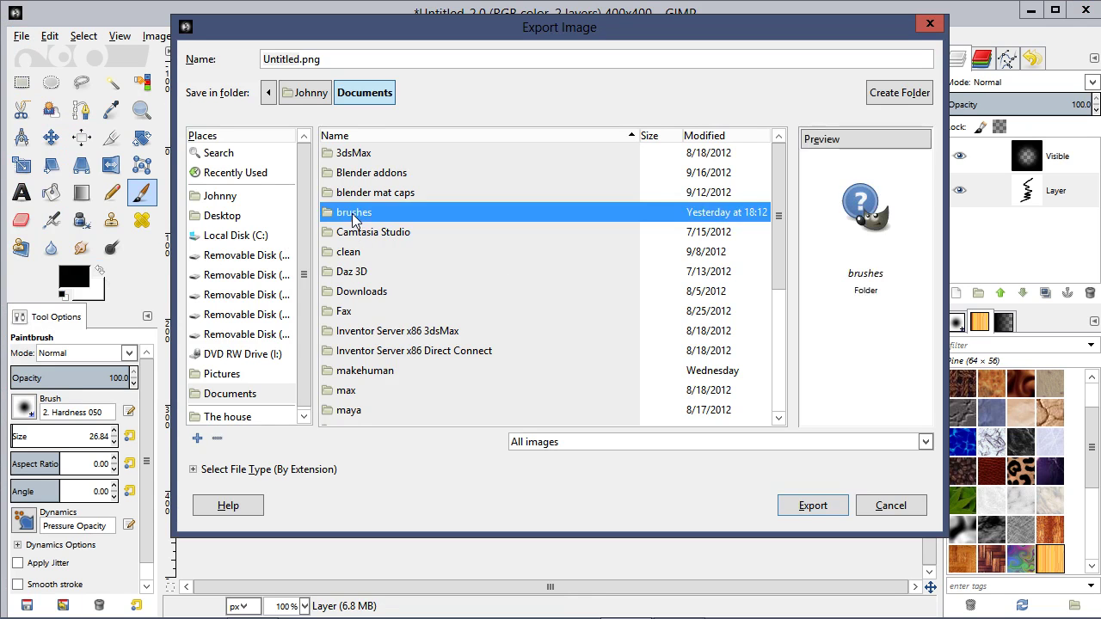
{"action": "left_click", "coordinate": [359, 258]}
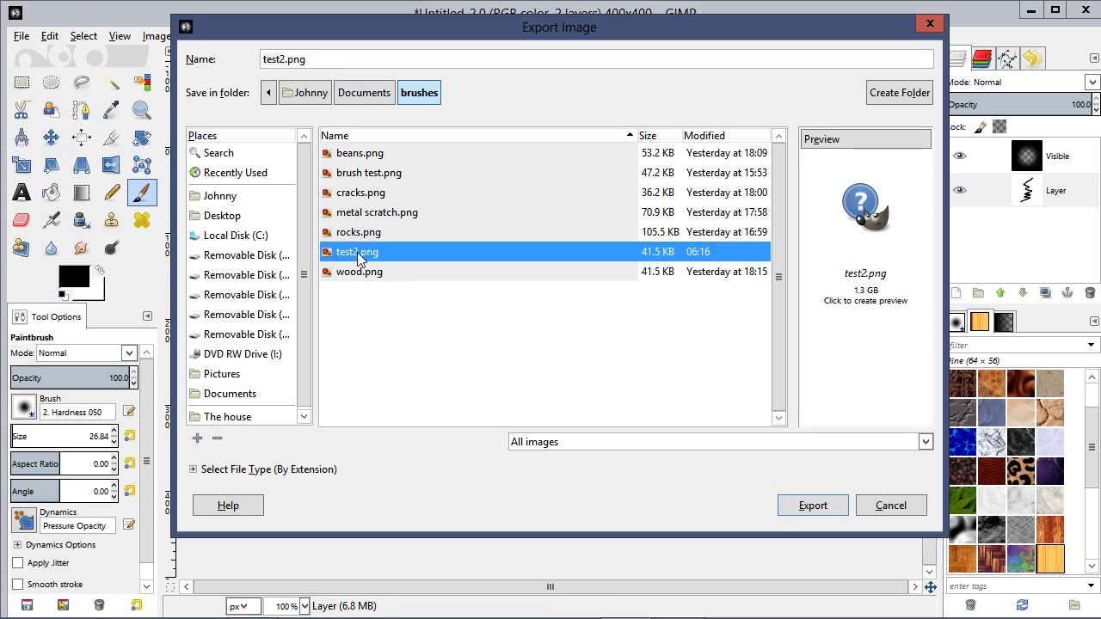
{"action": "left_click", "coordinate": [814, 508]}
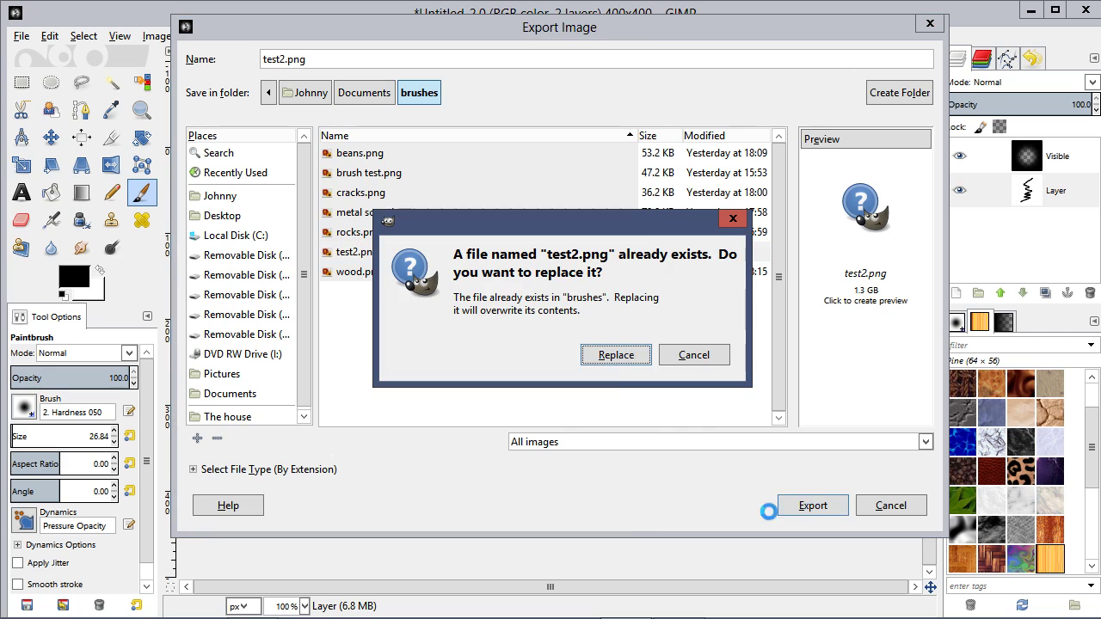
{"action": "left_click", "coordinate": [616, 355]}
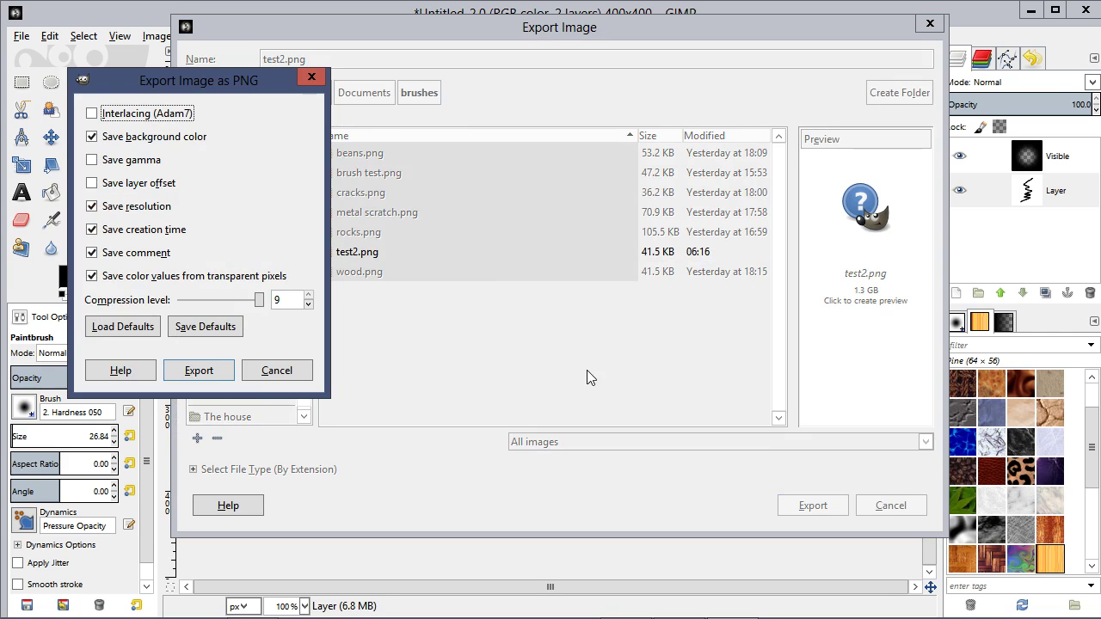
{"action": "left_click", "coordinate": [219, 374]}
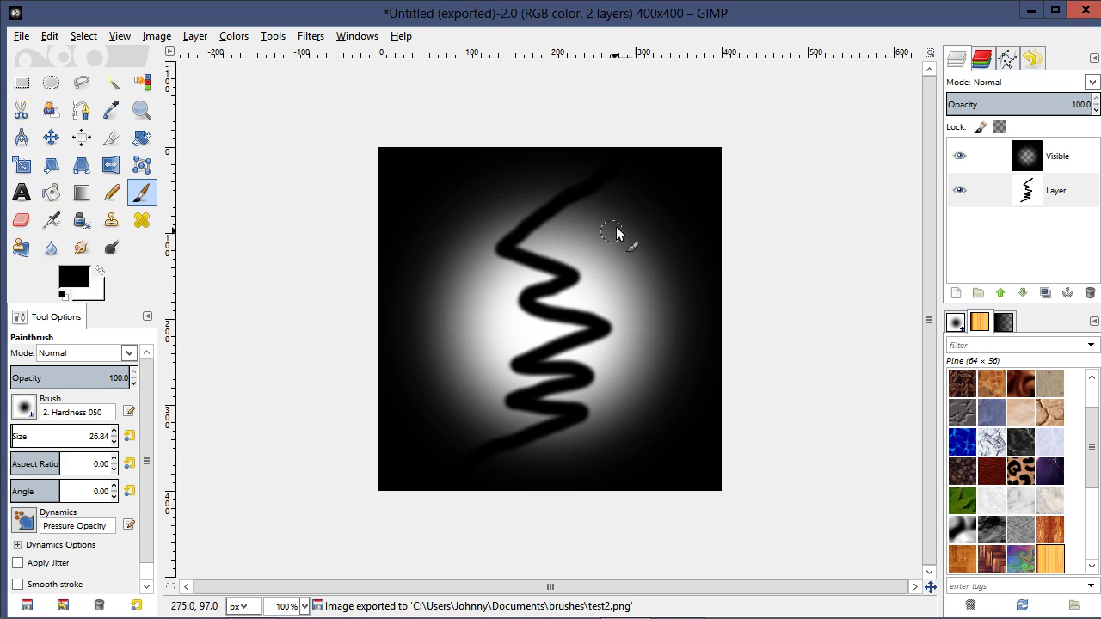
{"action": "key", "text": "alt+Tab"}
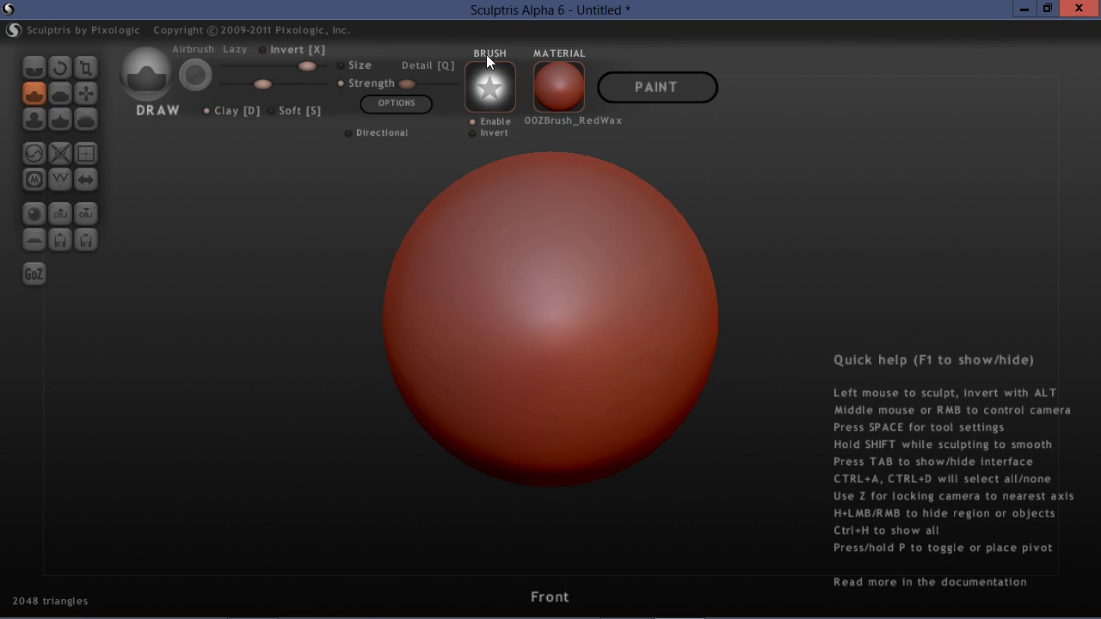
Load the test2 zigzag image into Sculptris's alpha set and select it as the brush alpha.
{"action": "left_click", "coordinate": [488, 100]}
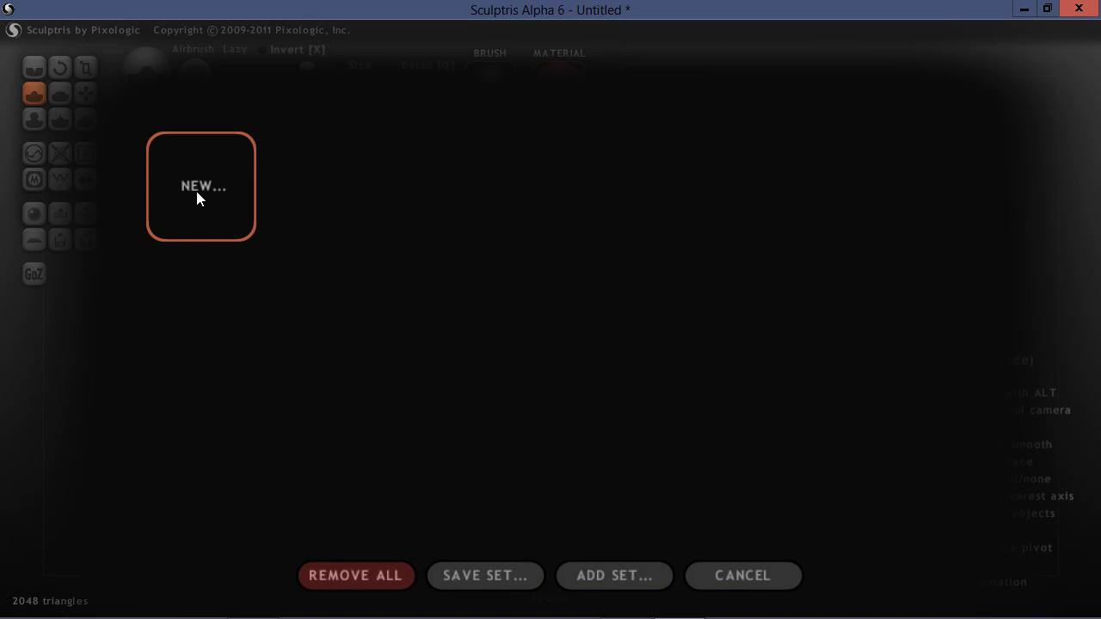
{"action": "left_click", "coordinate": [196, 192]}
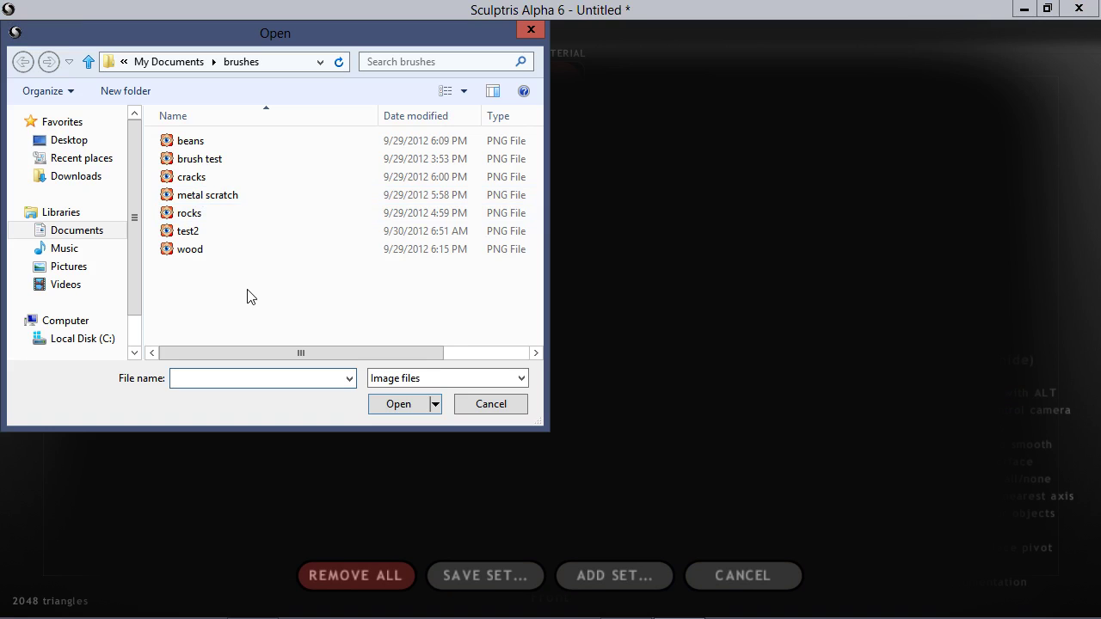
{"action": "left_click", "coordinate": [185, 232]}
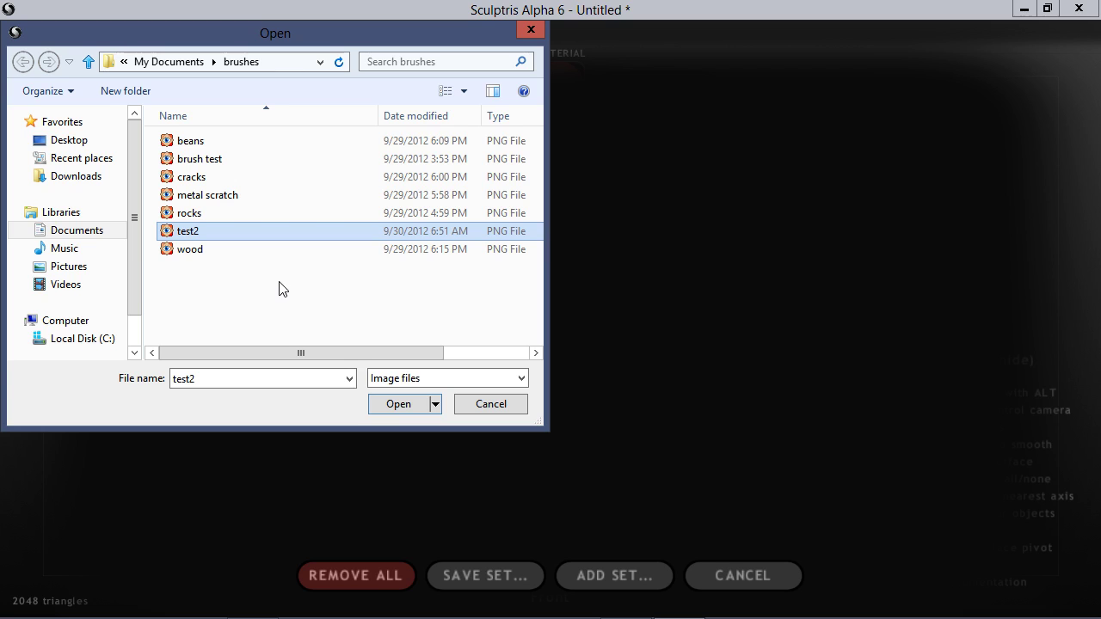
{"action": "left_click", "coordinate": [399, 404]}
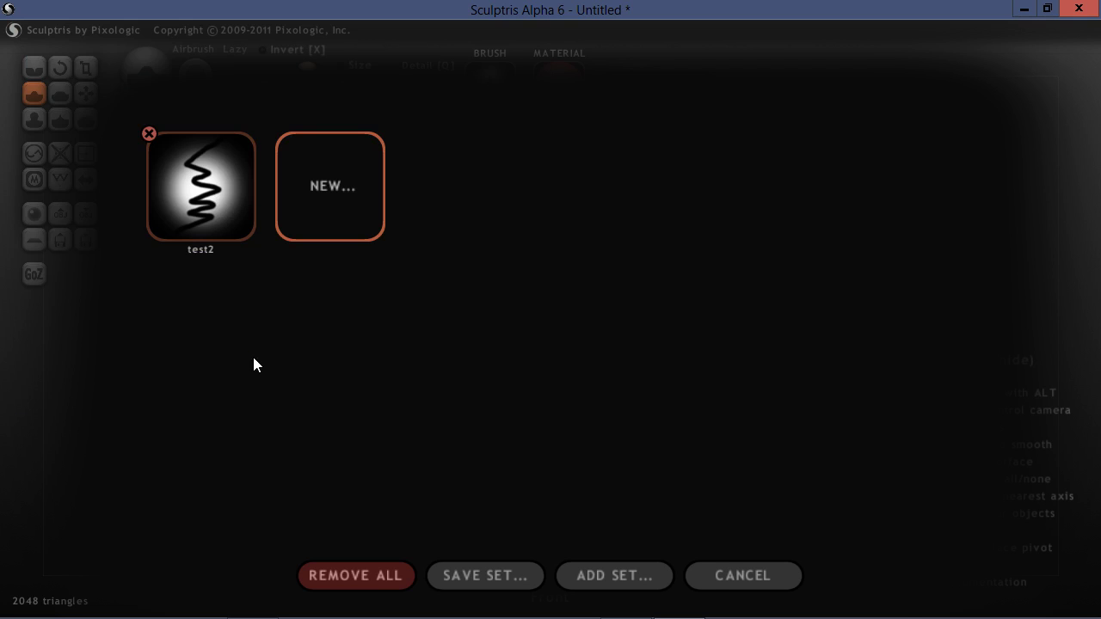
{"action": "left_click", "coordinate": [204, 194]}
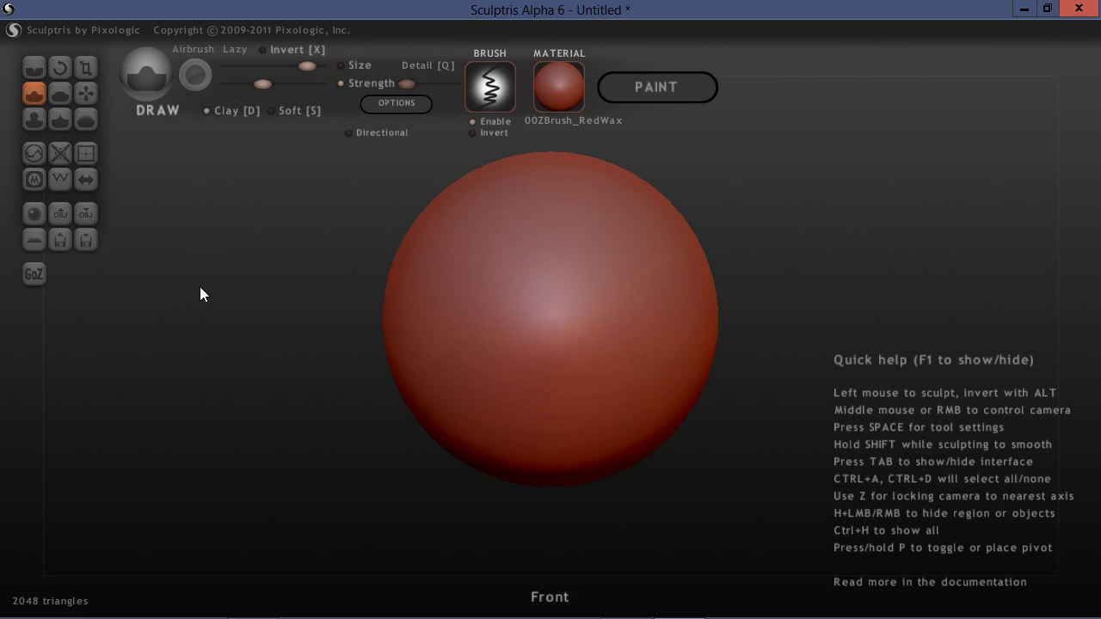
With wireframe shown, subdivide the sphere twice from 2048 to 32768 triangles, then hide wireframe.
{"action": "left_click", "coordinate": [60, 180]}
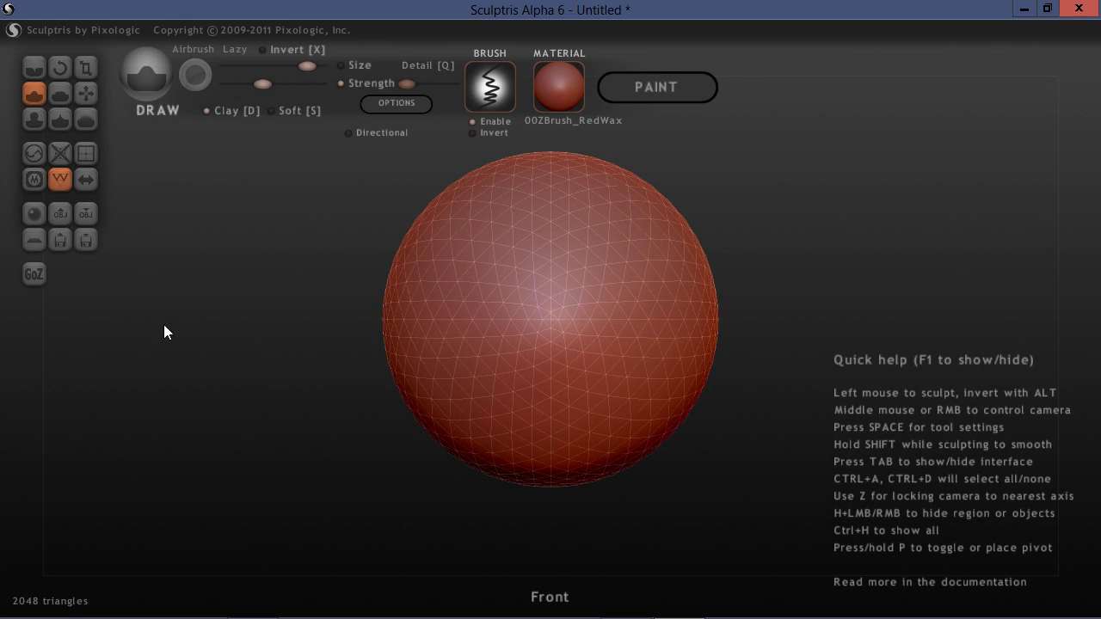
{"action": "left_click", "coordinate": [62, 176]}
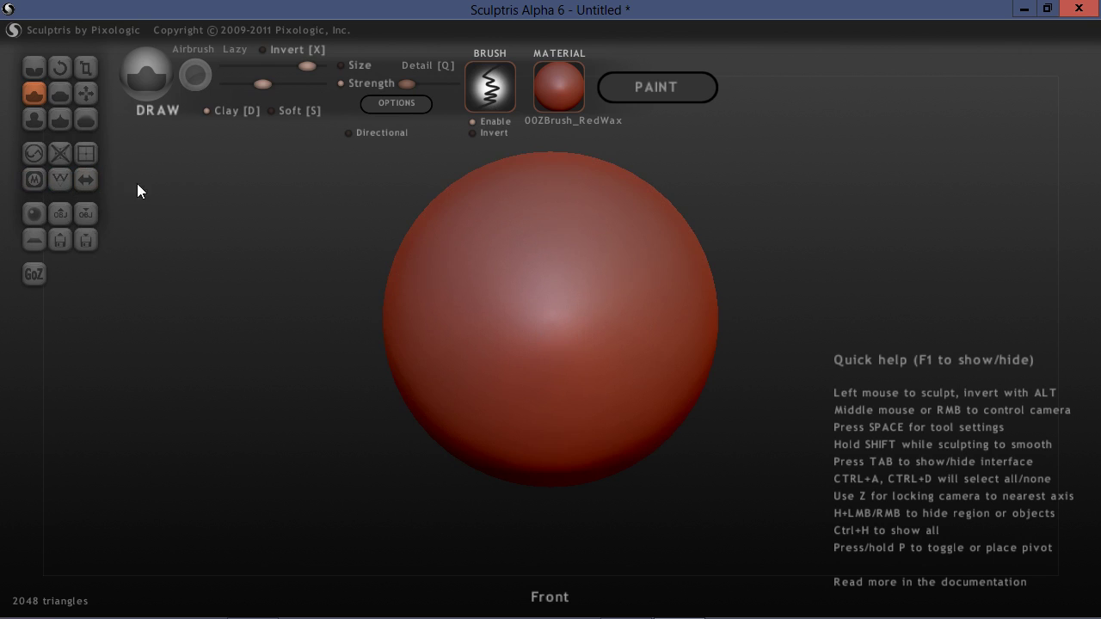
{"action": "left_click", "coordinate": [61, 179]}
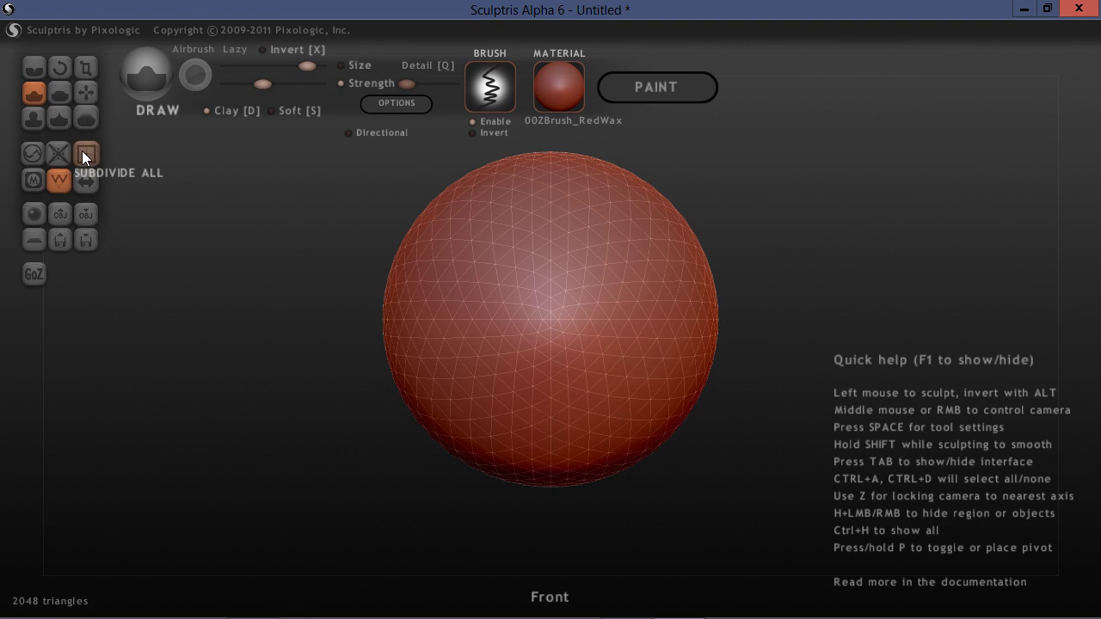
{"action": "left_click", "coordinate": [82, 150]}
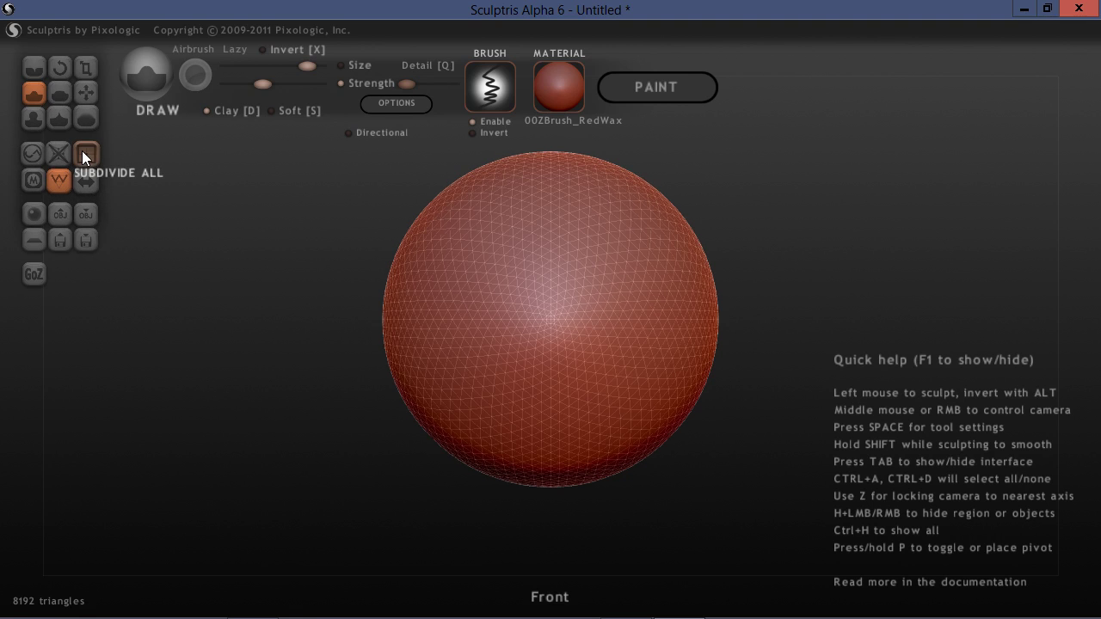
{"action": "left_click", "coordinate": [81, 151]}
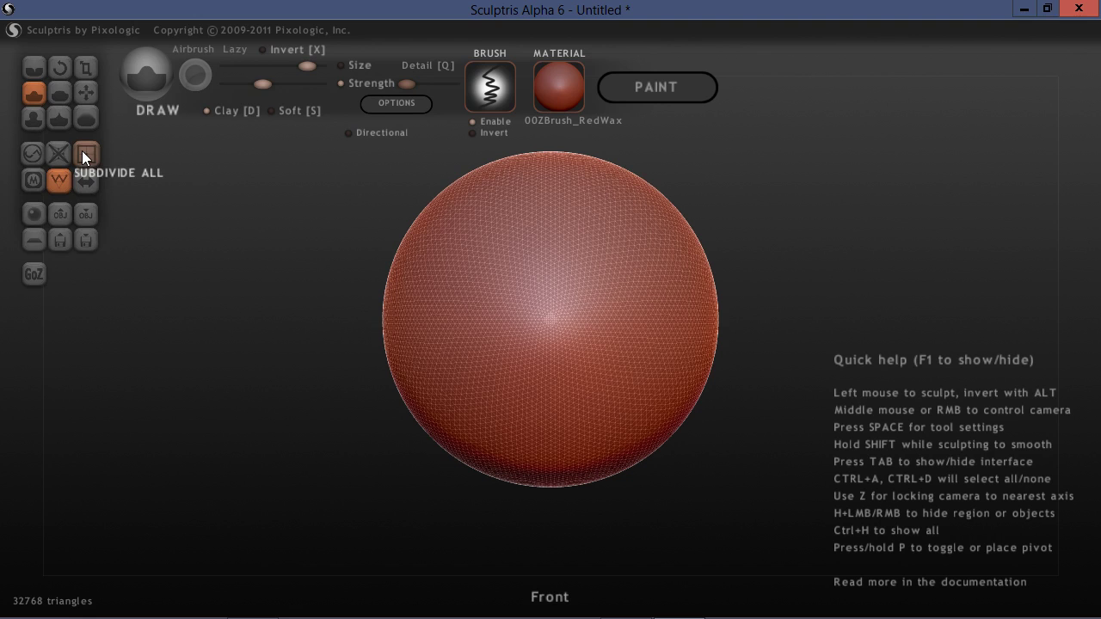
{"action": "left_click", "coordinate": [59, 179]}
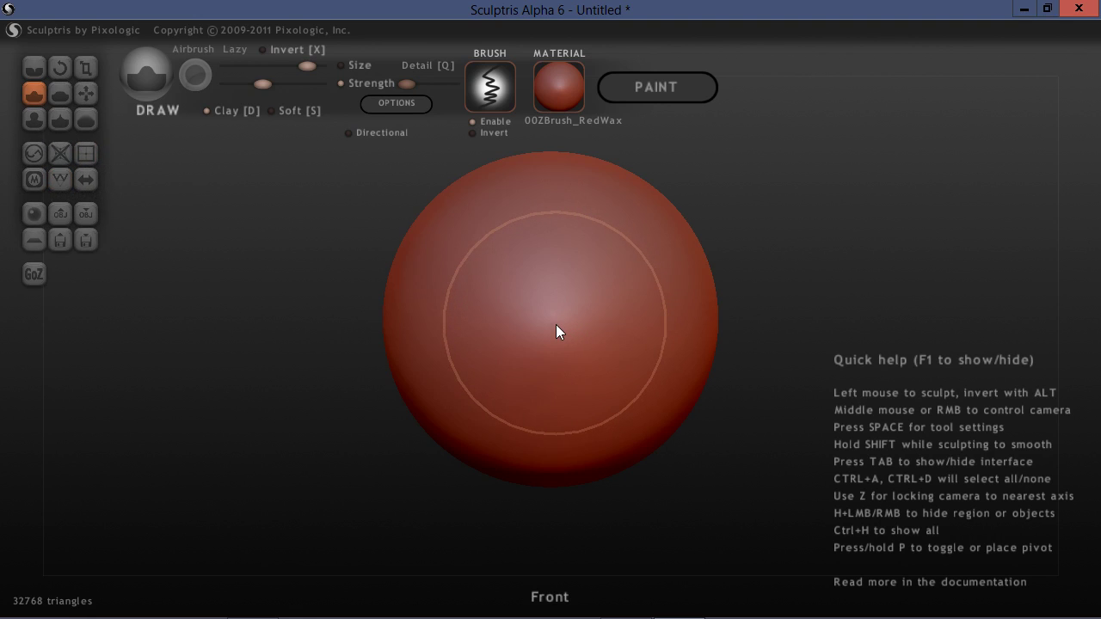
Sculpt two zigzag-textured strokes onto the sphere's left side.
{"action": "left_click_drag", "start_coordinate": [556, 324], "coordinate": [560, 332]}
{"action": "mouse_move", "coordinate": [284, 442]}
{"action": "left_mouse_down"}
{"action": "mouse_move", "coordinate": [251, 415]}
{"action": "mouse_move", "coordinate": [253, 445]}
{"action": "mouse_move", "coordinate": [286, 442]}
{"action": "mouse_move", "coordinate": [310, 418]}
{"action": "mouse_move", "coordinate": [340, 425]}
{"action": "mouse_move", "coordinate": [265, 447]}
{"action": "mouse_move", "coordinate": [262, 419]}
{"action": "mouse_move", "coordinate": [309, 421]}
{"action": "mouse_move", "coordinate": [293, 438]}
{"action": "mouse_move", "coordinate": [245, 442]}
{"action": "left_mouse_up"}
{"action": "scroll", "coordinate": [274, 416], "scroll_direction": "up", "scroll_amount": 3}
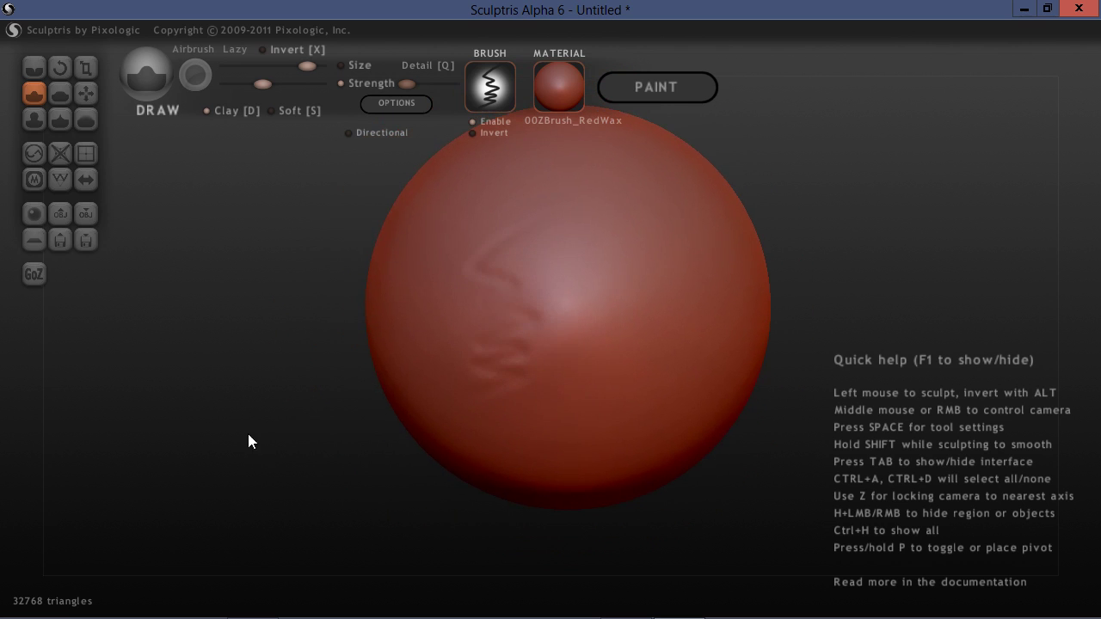
Stamp the alpha into the sphere with Invert on, then undo the square stamp.
{"action": "left_click", "coordinate": [488, 134]}
{"action": "left_click", "coordinate": [640, 289]}
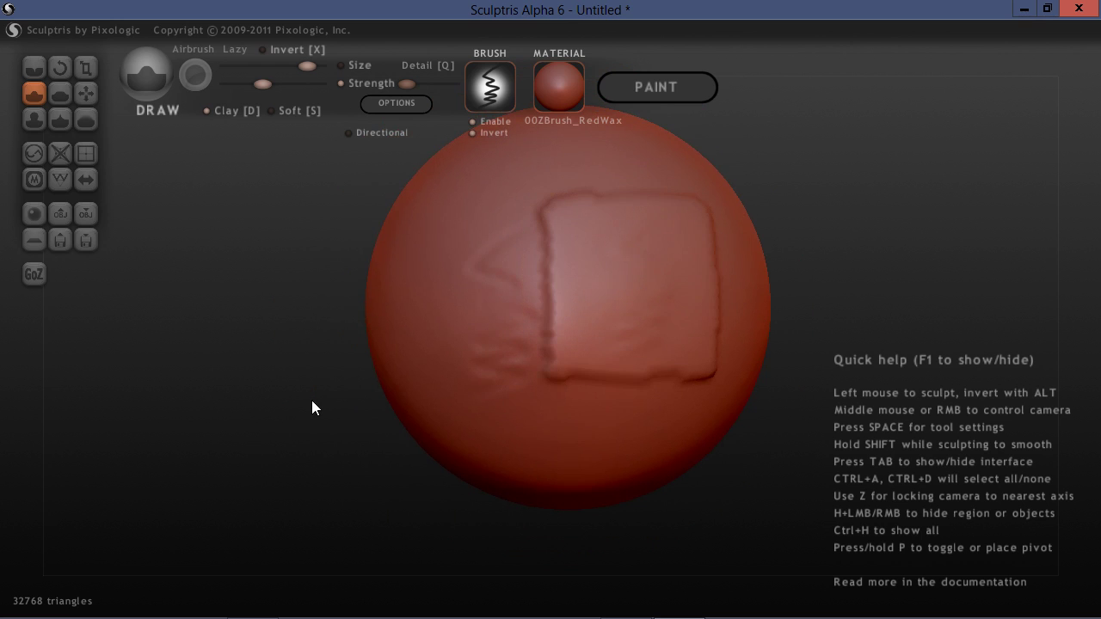
{"action": "left_click_drag", "start_coordinate": [312, 405], "coordinate": [251, 422]}
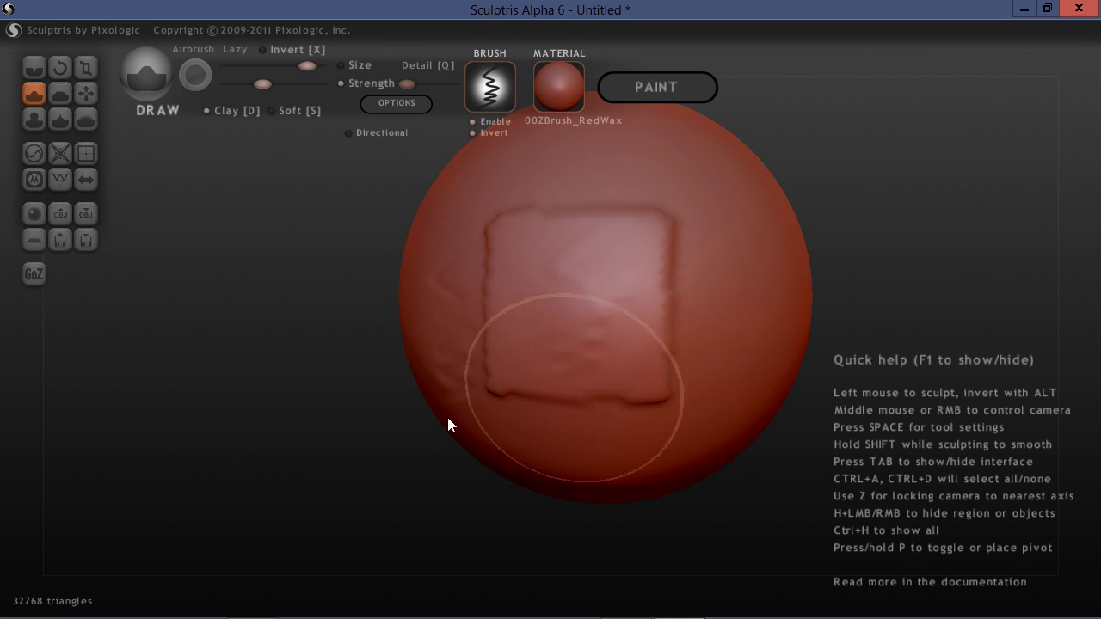
{"action": "key", "text": "ctrl+z"}
Stamp once more, turn Invert off, undo that square stamp, and return to GIMP.
{"action": "left_click_drag", "start_coordinate": [316, 402], "coordinate": [354, 386]}
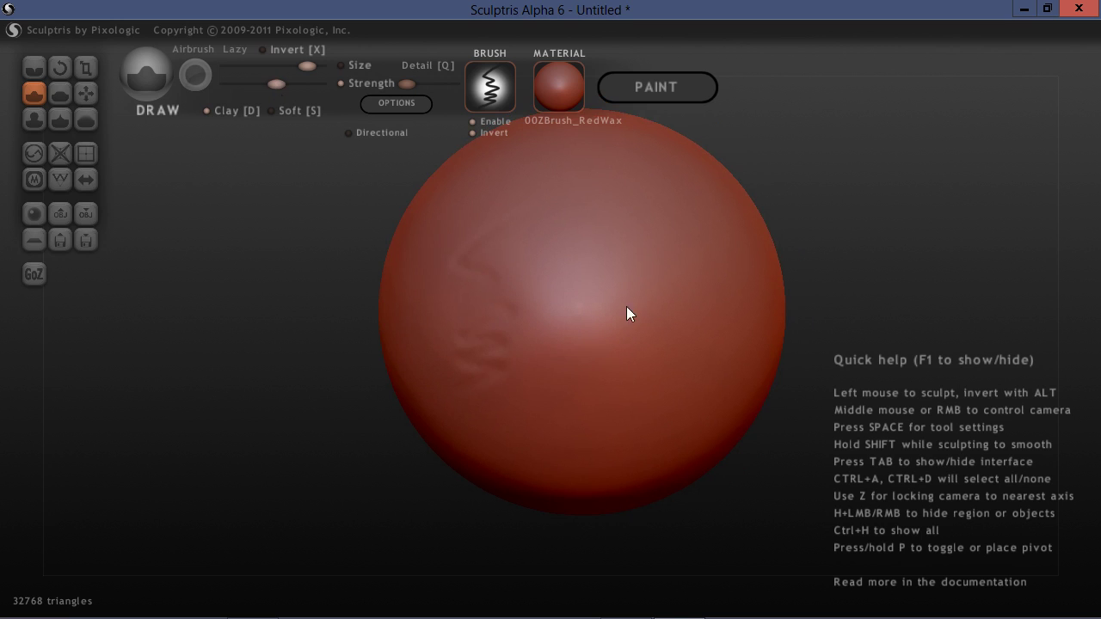
{"action": "left_click", "coordinate": [653, 314]}
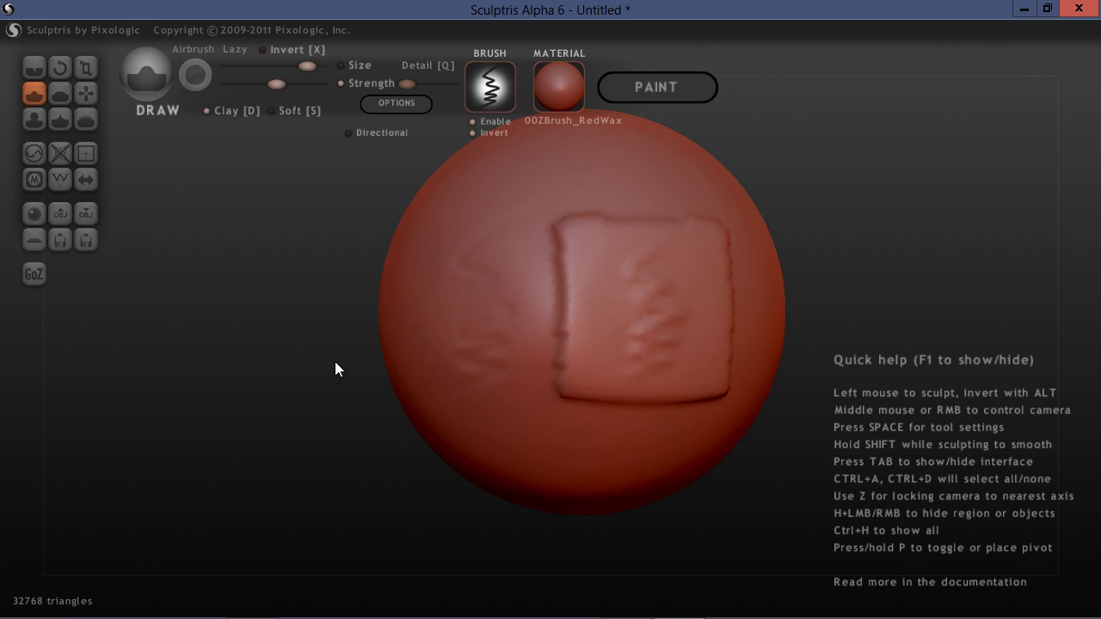
{"action": "left_click", "coordinate": [478, 133]}
{"action": "key", "text": "ctrl+z"}
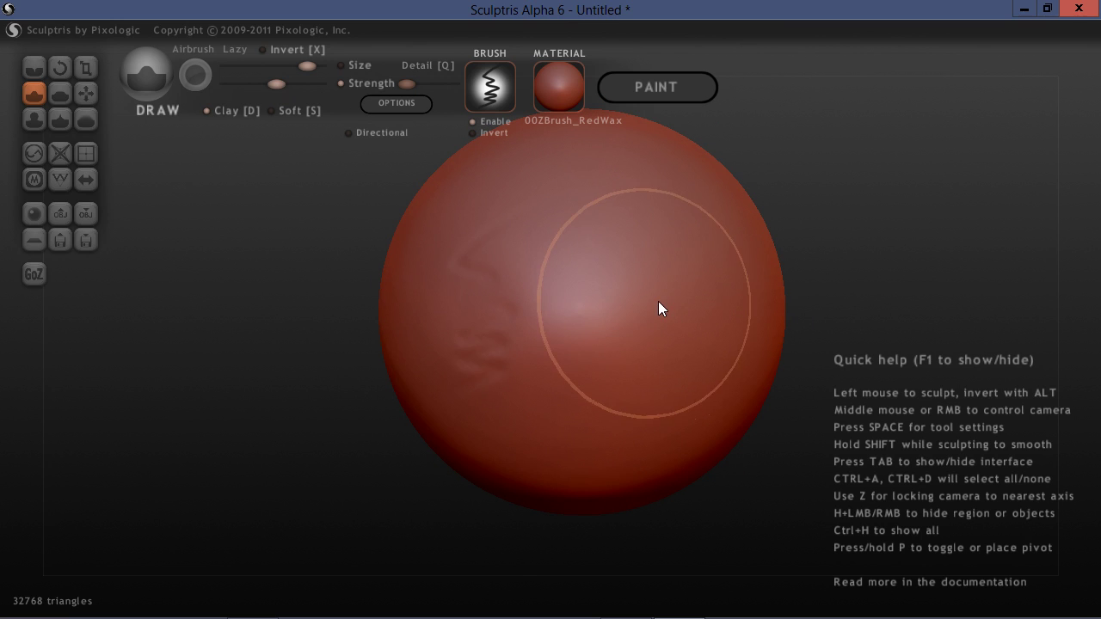
{"action": "mouse_move", "coordinate": [370, 389]}
{"action": "left_mouse_down"}
{"action": "mouse_move", "coordinate": [267, 413]}
{"action": "mouse_move", "coordinate": [251, 388]}
{"action": "mouse_move", "coordinate": [289, 416]}
{"action": "mouse_move", "coordinate": [295, 405]}
{"action": "left_mouse_up"}
{"action": "key", "text": "alt+Tab"}
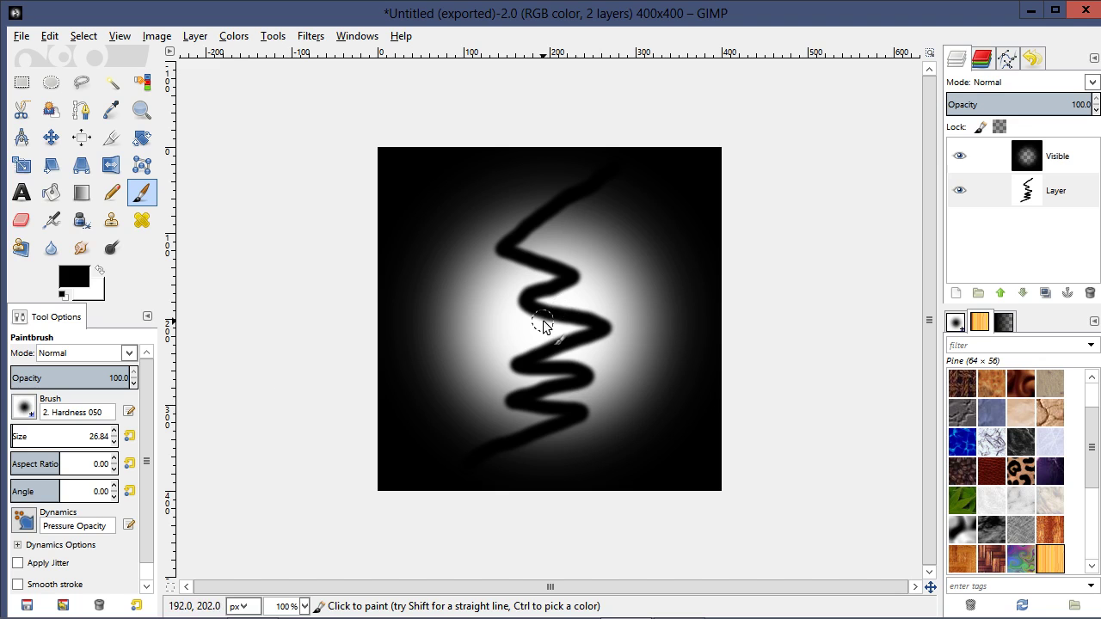
Replace the zigzag with a Grass-brush stamp at size about 328 and re-export as test2.png.
{"action": "key", "text": "ctrl+z"}
{"action": "key", "text": "ctrl+z"}
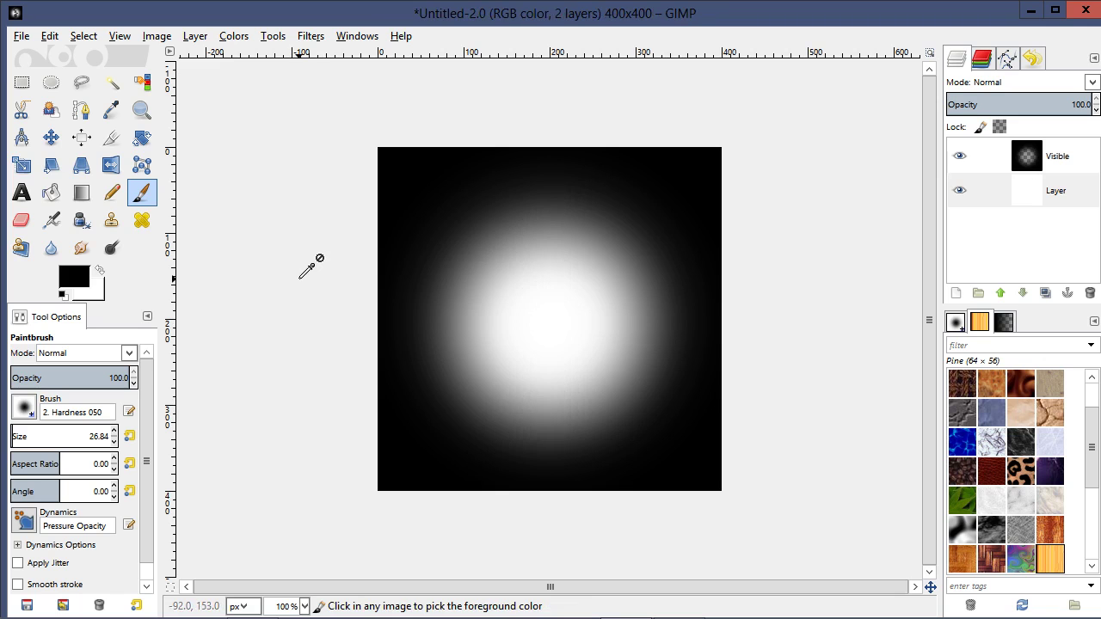
{"action": "left_click", "coordinate": [24, 406]}
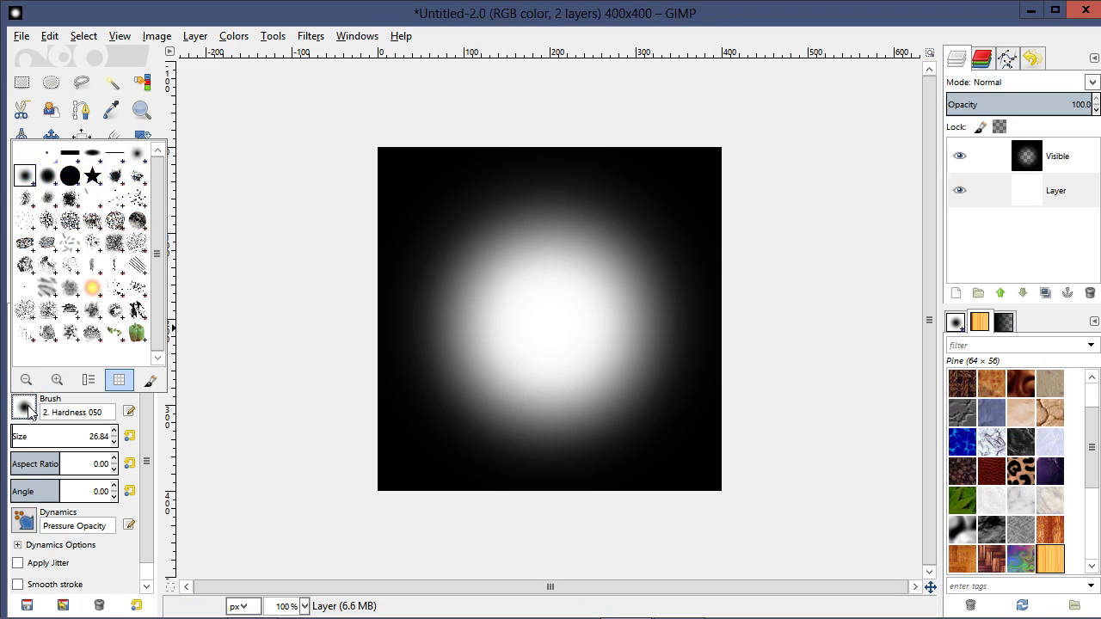
{"action": "left_click", "coordinate": [141, 246]}
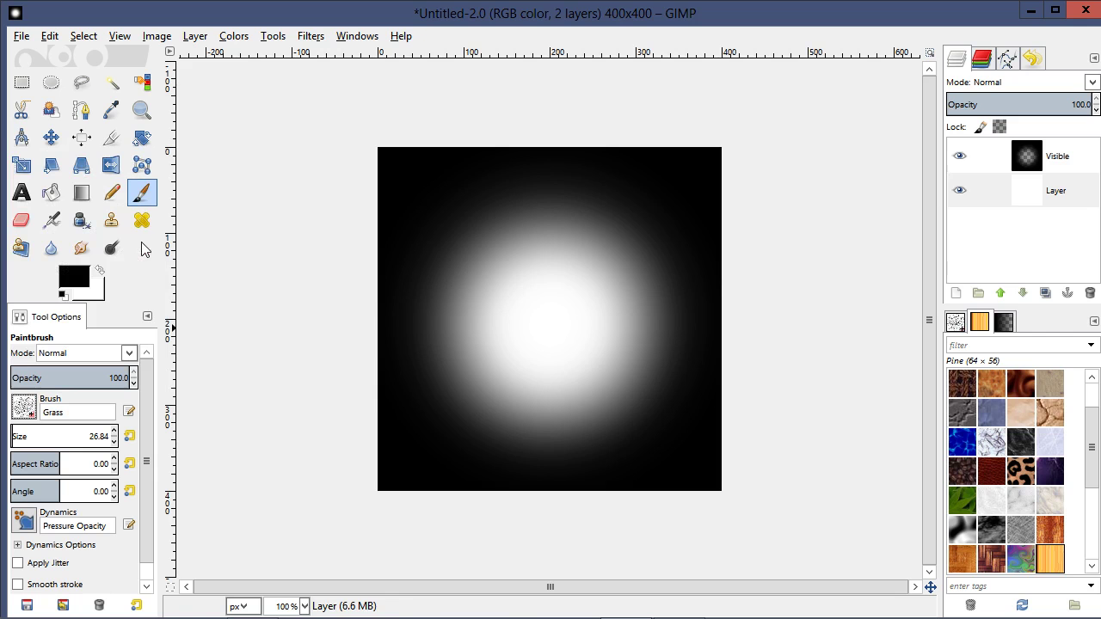
{"action": "left_click", "coordinate": [31, 439]}
{"action": "left_click_drag", "start_coordinate": [36, 437], "coordinate": [43, 437]}
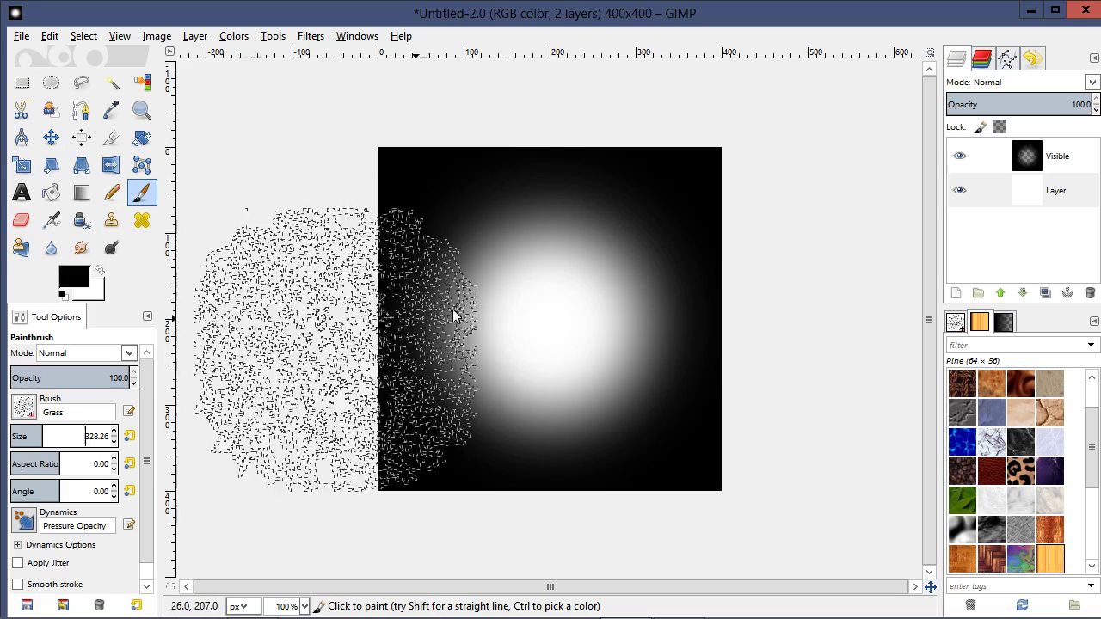
{"action": "left_click", "coordinate": [555, 325]}
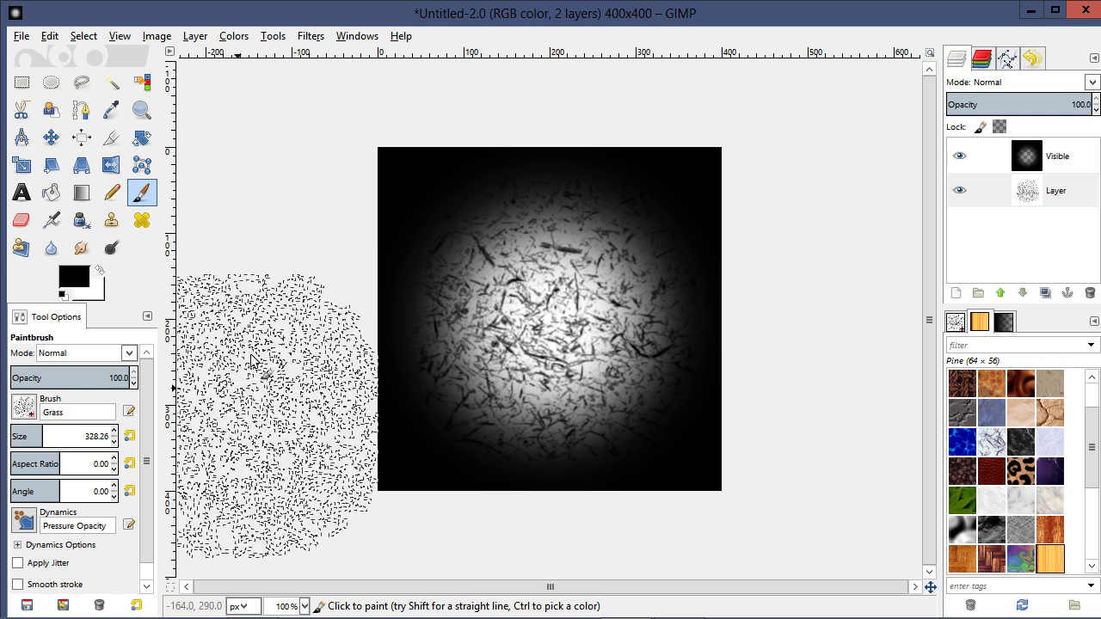
{"action": "left_click", "coordinate": [22, 37]}
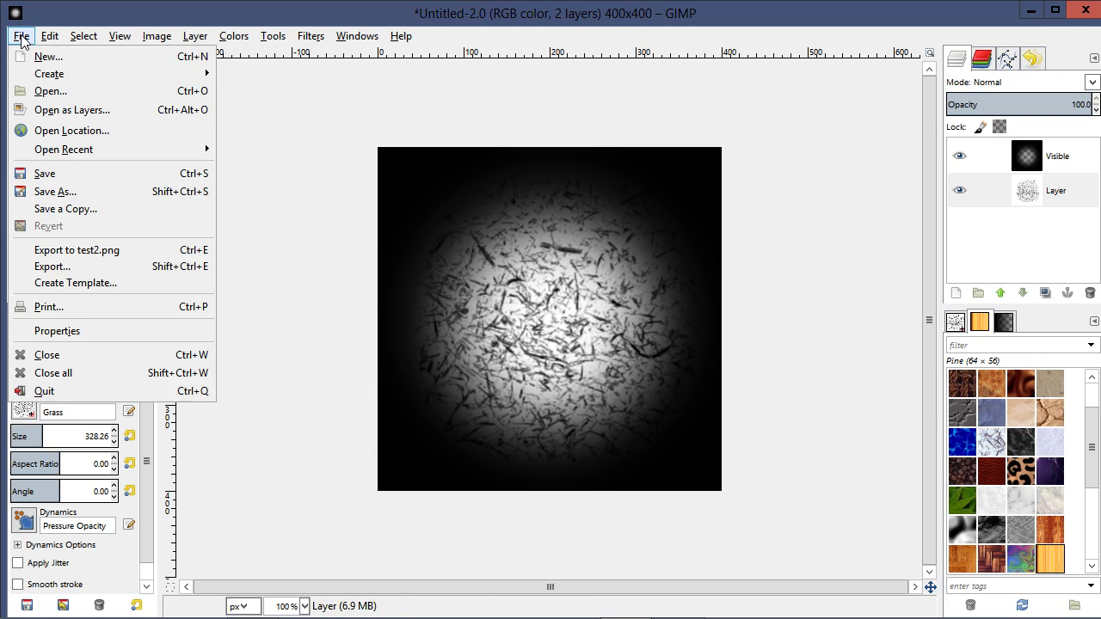
{"action": "left_click", "coordinate": [109, 250]}
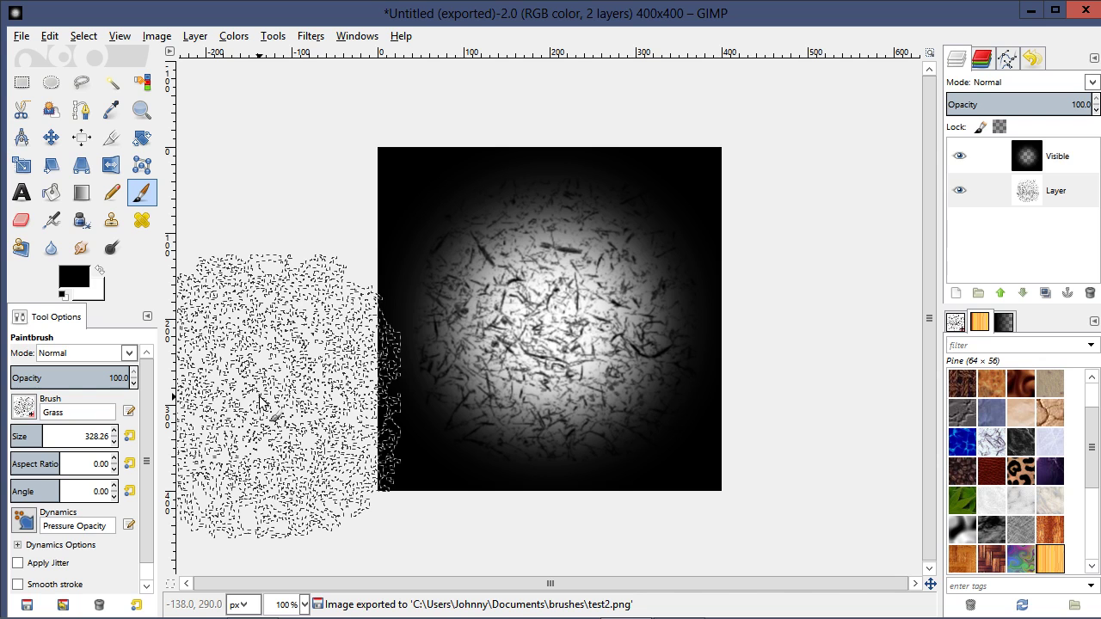
In Sculptris, delete the old test2 alpha and reload the grass-textured test2 as the brush alpha.
{"action": "key", "text": "alt+Tab"}
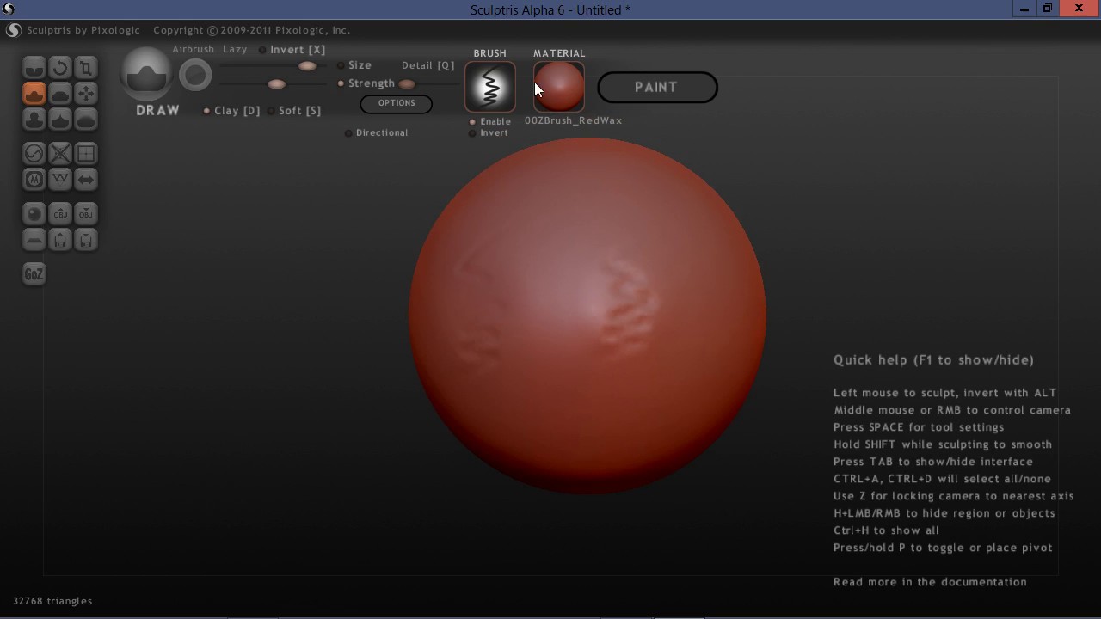
{"action": "left_click", "coordinate": [490, 86]}
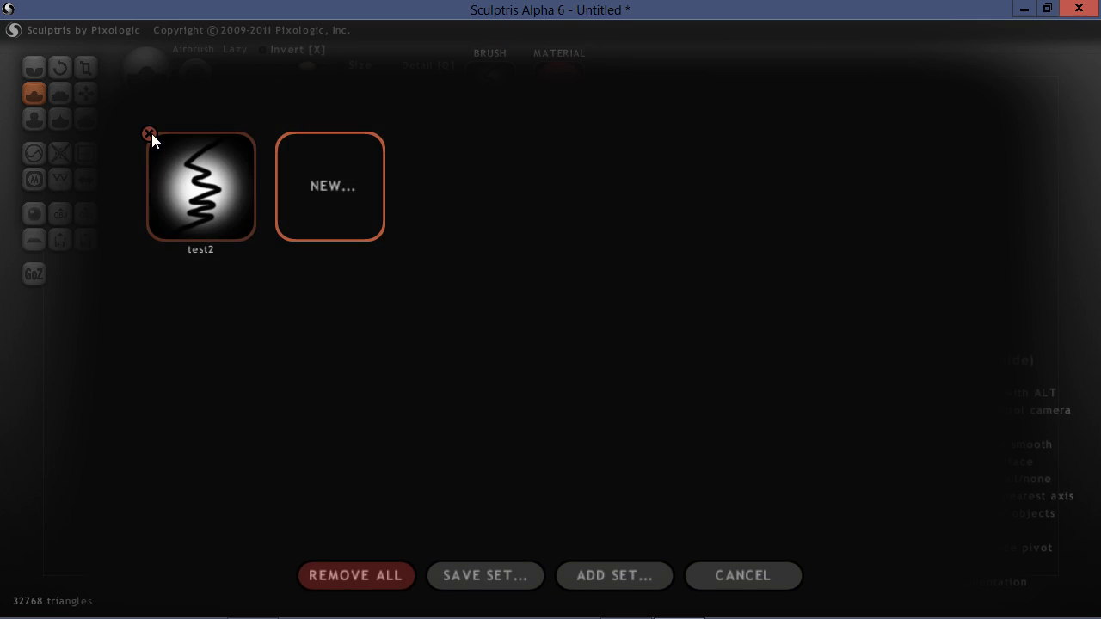
{"action": "left_click", "coordinate": [150, 134]}
{"action": "left_click", "coordinate": [194, 190]}
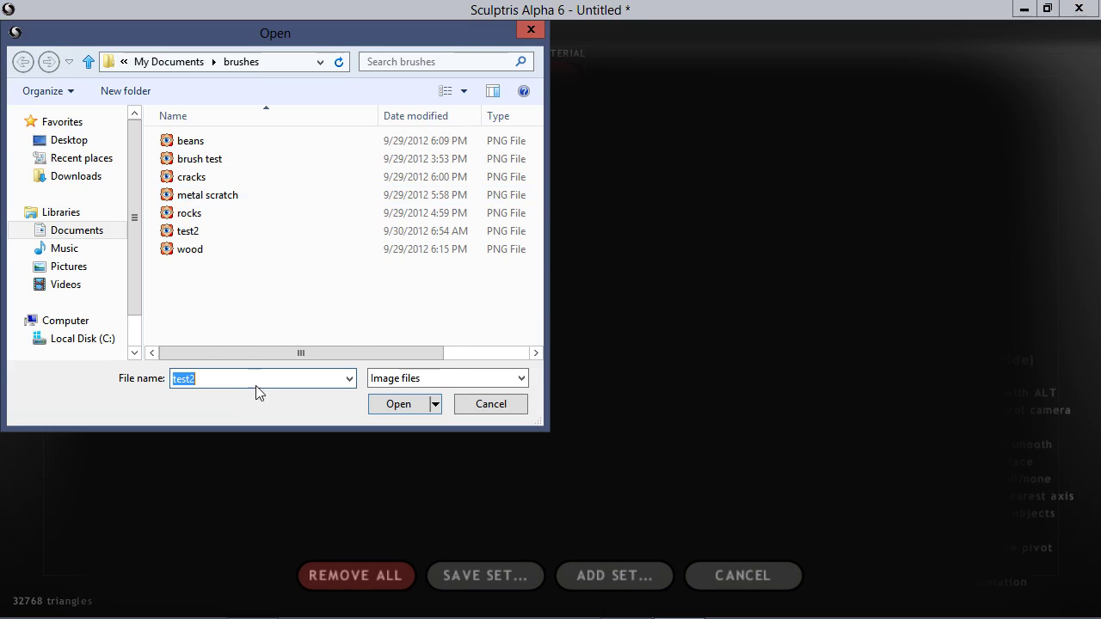
{"action": "left_click", "coordinate": [194, 233]}
{"action": "double_click", "coordinate": [194, 233]}
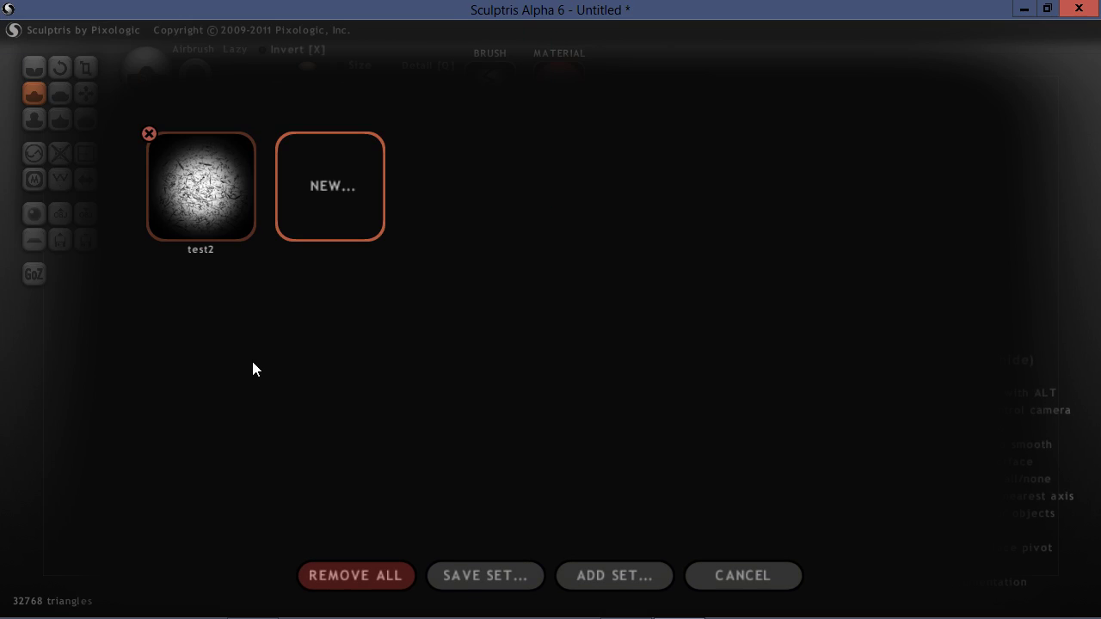
{"action": "left_click", "coordinate": [197, 190]}
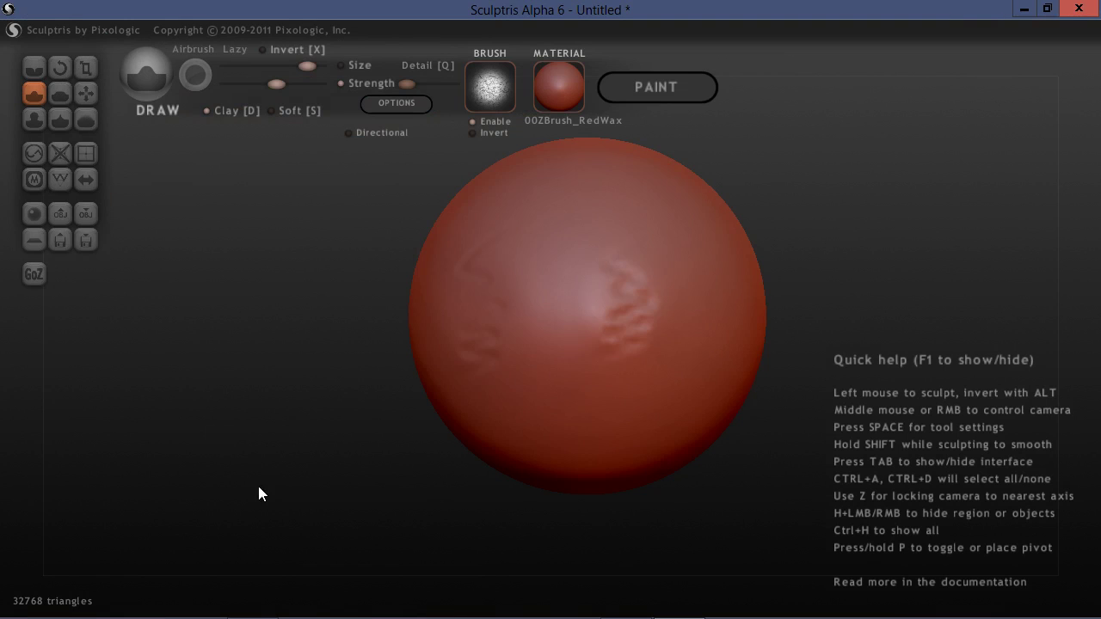
Sculpt bumpy grass-alpha patches onto the sphere's centre and upper right.
{"action": "mouse_move", "coordinate": [280, 488]}
{"action": "left_mouse_down"}
{"action": "mouse_move", "coordinate": [238, 496]}
{"action": "mouse_move", "coordinate": [309, 474]}
{"action": "mouse_move", "coordinate": [239, 468]}
{"action": "left_mouse_up"}
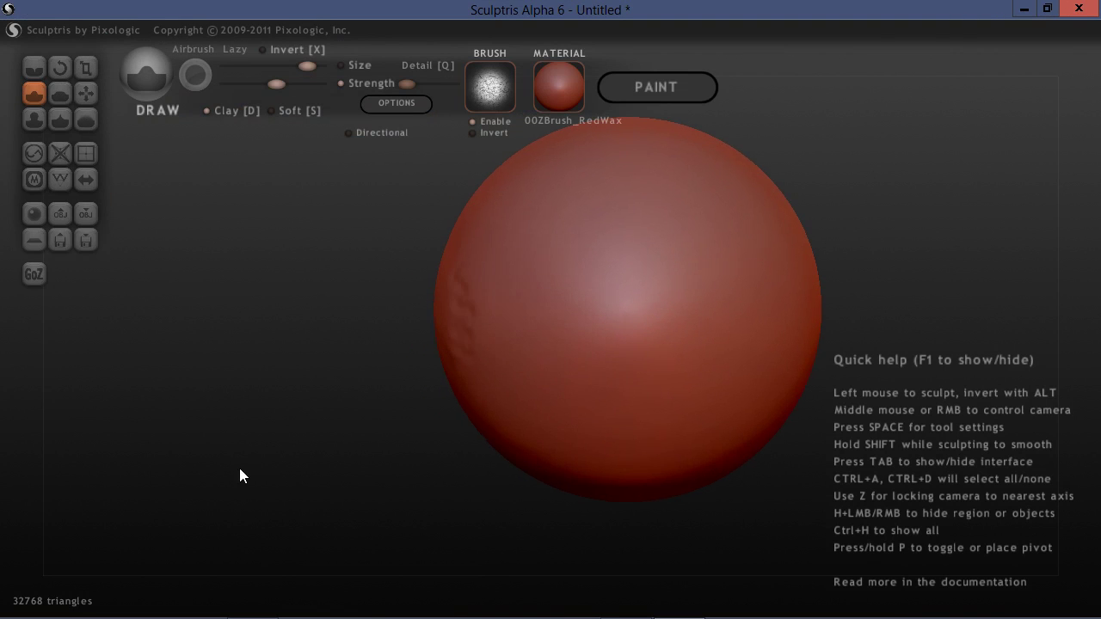
{"action": "scroll", "coordinate": [335, 459], "scroll_direction": "down", "scroll_amount": 2}
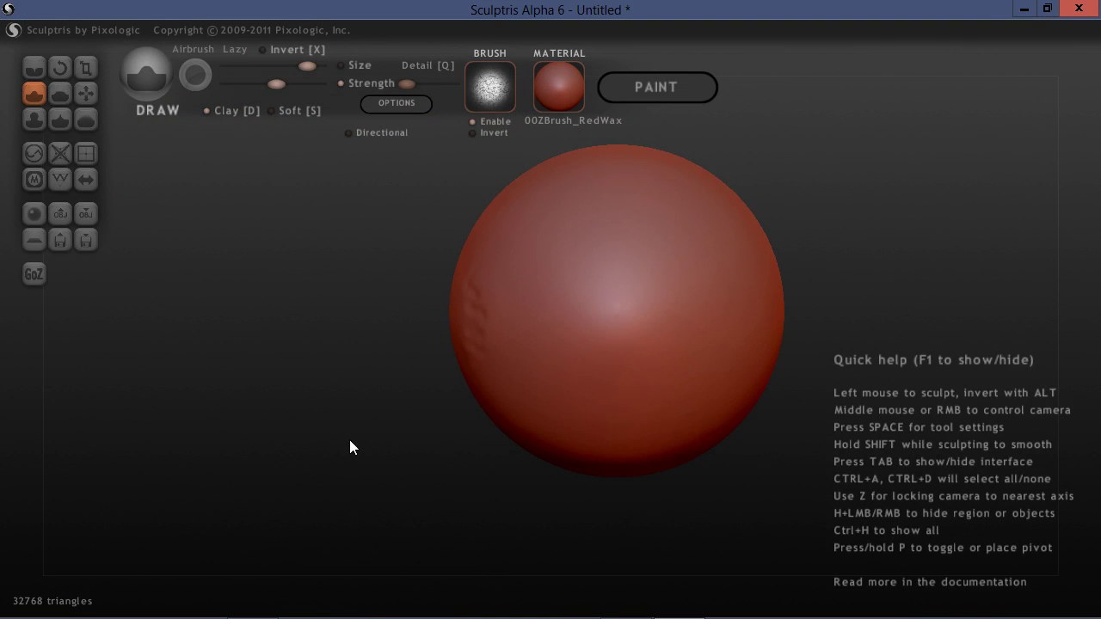
{"action": "left_click", "coordinate": [628, 313]}
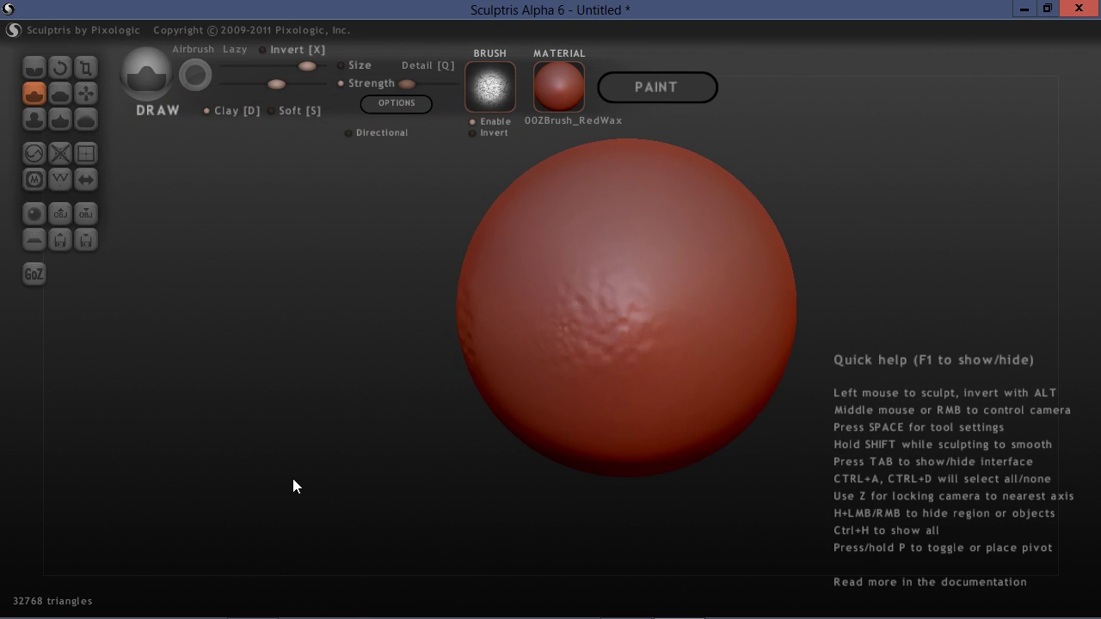
{"action": "scroll", "coordinate": [292, 484], "scroll_direction": "up", "scroll_amount": 3}
{"action": "left_click_drag", "start_coordinate": [347, 439], "coordinate": [362, 399]}
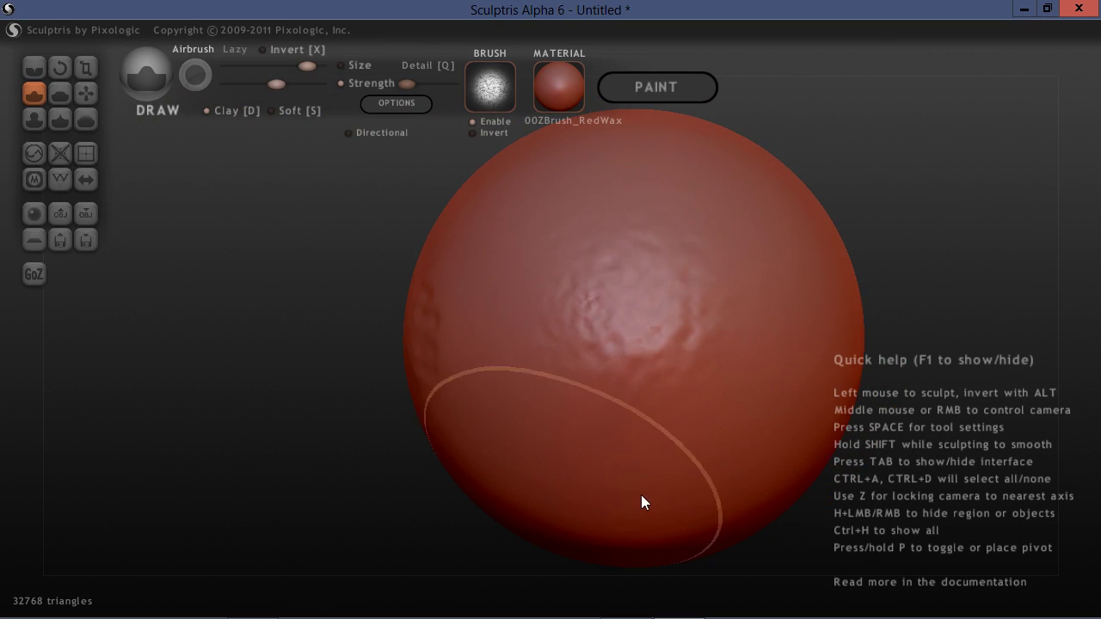
{"action": "mouse_move", "coordinate": [447, 486]}
{"action": "left_mouse_down"}
{"action": "mouse_move", "coordinate": [336, 491]}
{"action": "mouse_move", "coordinate": [329, 463]}
{"action": "left_mouse_up"}
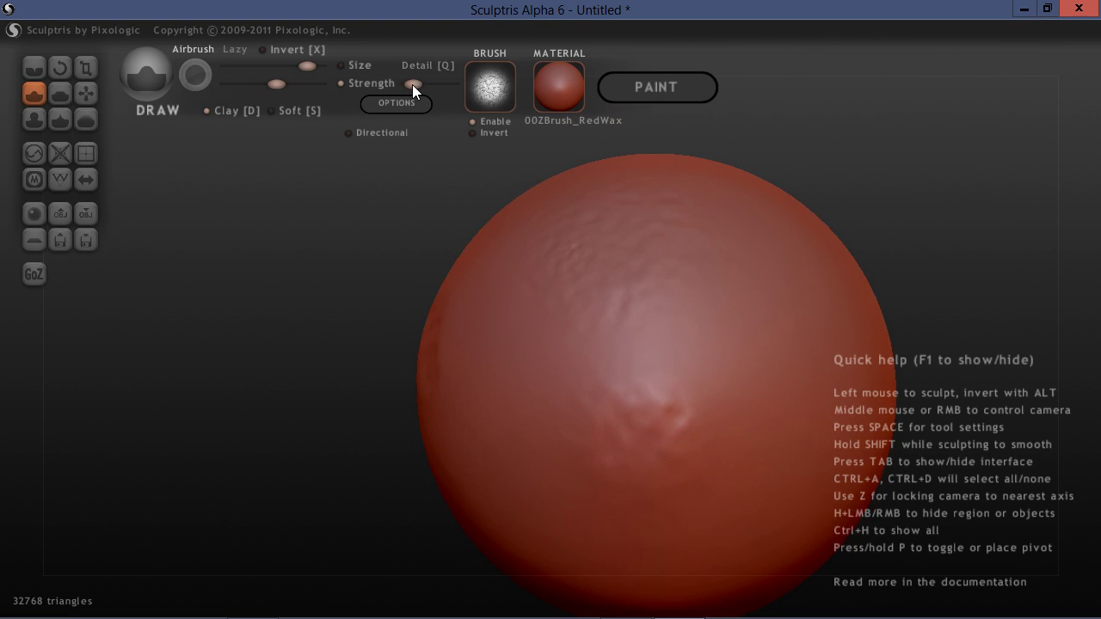
{"action": "left_click_drag", "start_coordinate": [313, 251], "coordinate": [306, 285]}
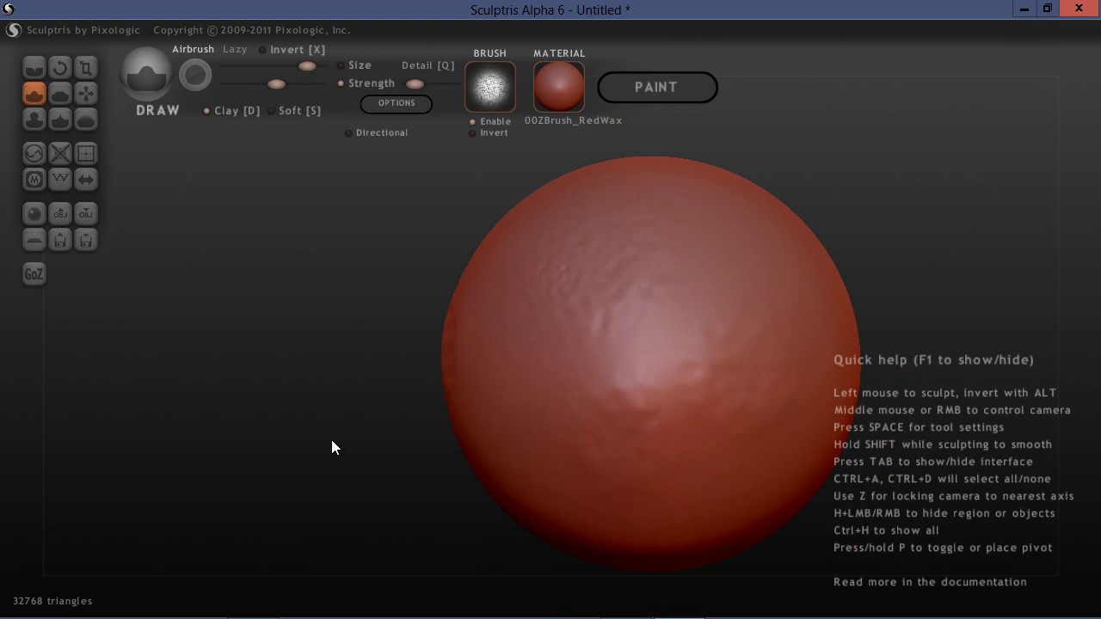
{"action": "left_click_drag", "start_coordinate": [332, 443], "coordinate": [291, 454]}
{"action": "left_click_drag", "start_coordinate": [743, 295], "coordinate": [765, 281]}
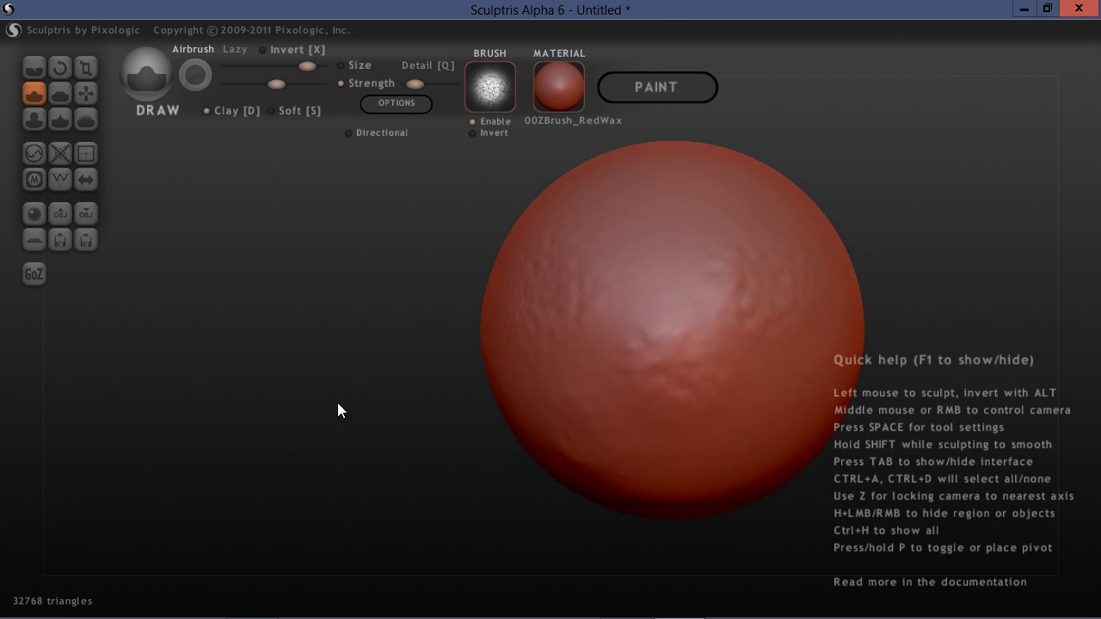
Subdivide the sphere to 131072 triangles and orbit around to inspect the finer bumps.
{"action": "left_click", "coordinate": [87, 154]}
{"action": "mouse_move", "coordinate": [332, 401]}
{"action": "left_mouse_down"}
{"action": "mouse_move", "coordinate": [277, 422]}
{"action": "mouse_move", "coordinate": [402, 352]}
{"action": "mouse_move", "coordinate": [445, 383]}
{"action": "mouse_move", "coordinate": [302, 394]}
{"action": "mouse_move", "coordinate": [400, 387]}
{"action": "mouse_move", "coordinate": [452, 416]}
{"action": "mouse_move", "coordinate": [547, 409]}
{"action": "mouse_move", "coordinate": [499, 347]}
{"action": "mouse_move", "coordinate": [469, 373]}
{"action": "left_mouse_up"}
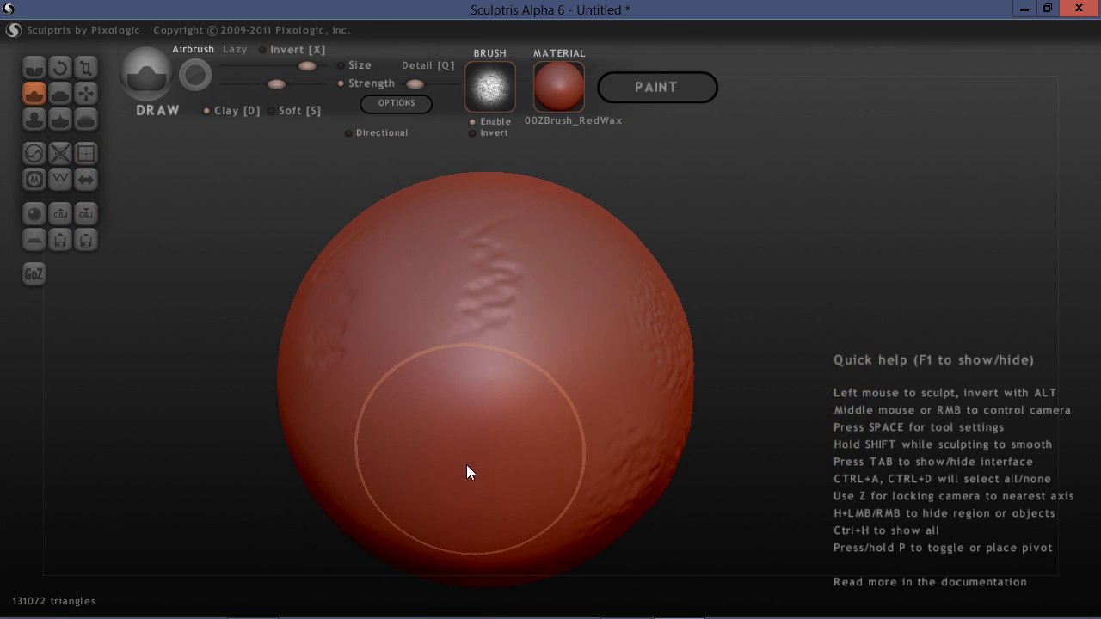
{"action": "mouse_move", "coordinate": [247, 473]}
{"action": "left_mouse_down"}
{"action": "mouse_move", "coordinate": [209, 435]}
{"action": "mouse_move", "coordinate": [195, 458]}
{"action": "mouse_move", "coordinate": [579, 341]}
{"action": "left_mouse_up"}
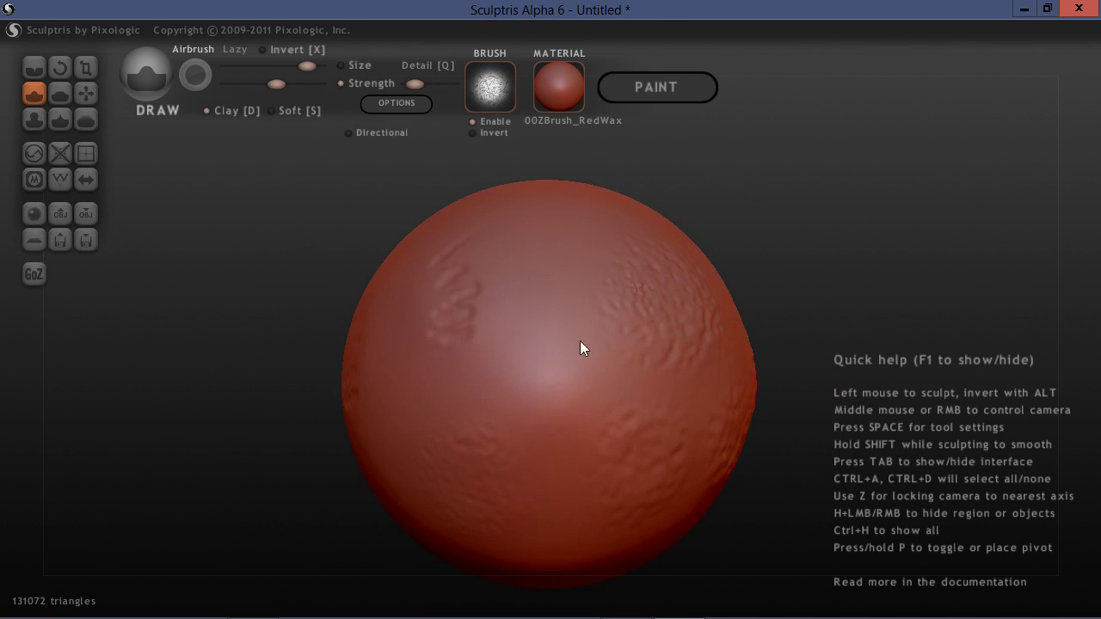
{"action": "left_click_drag", "start_coordinate": [295, 362], "coordinate": [278, 418]}
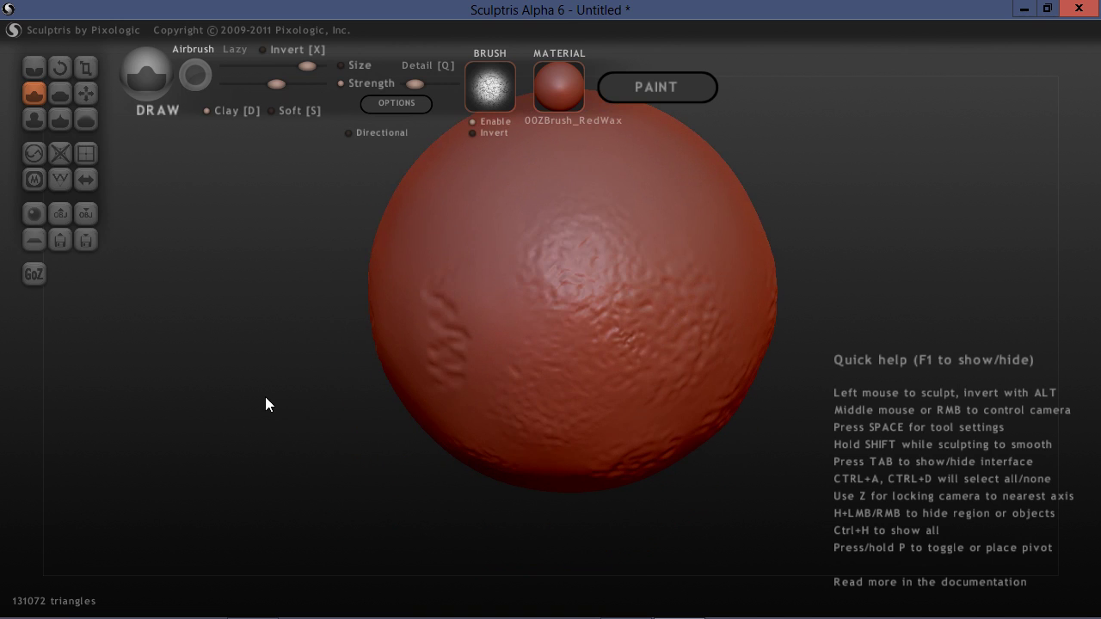
Undo the grass strokes, bucket-fill the layer with the recessed pattern, and re-export as test2.png.
{"action": "key", "text": "alt+Tab"}
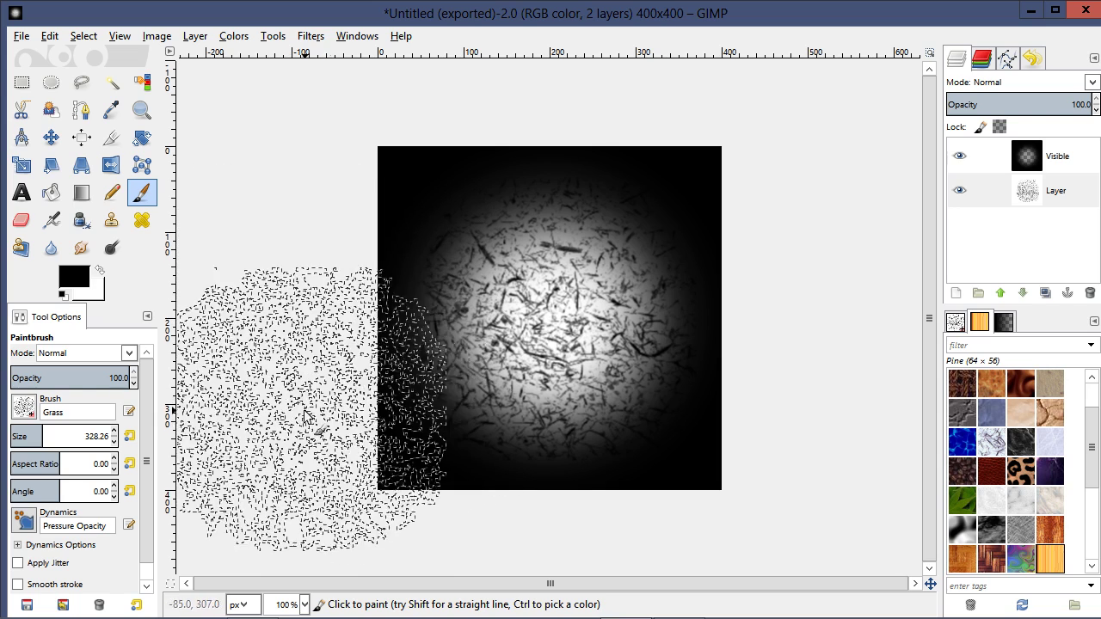
{"action": "key", "text": "ctrl+z"}
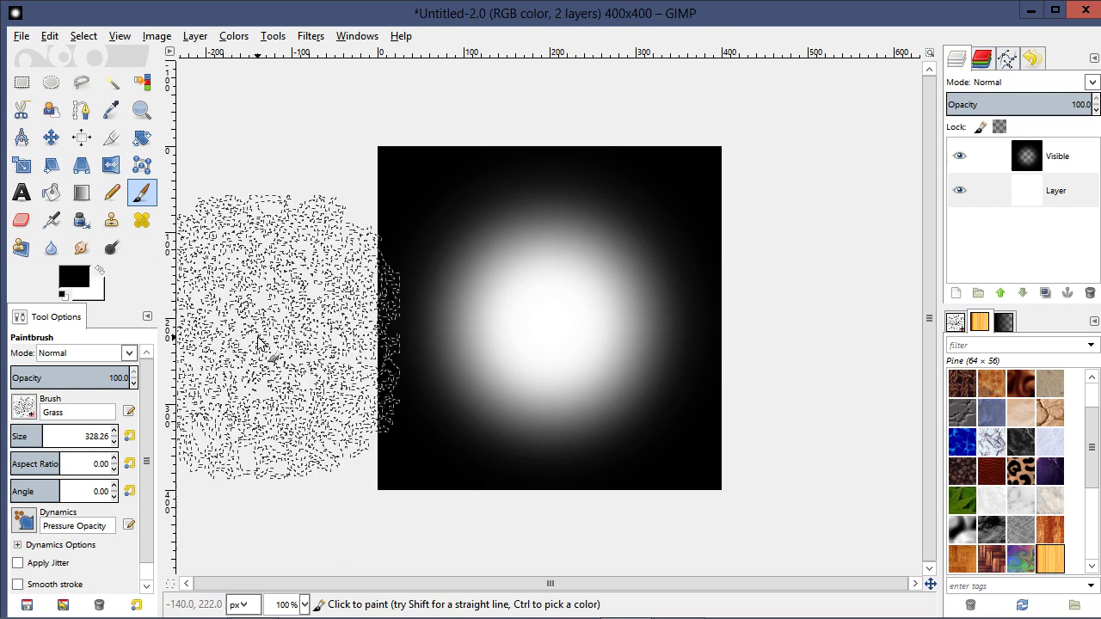
{"action": "left_click", "coordinate": [50, 192]}
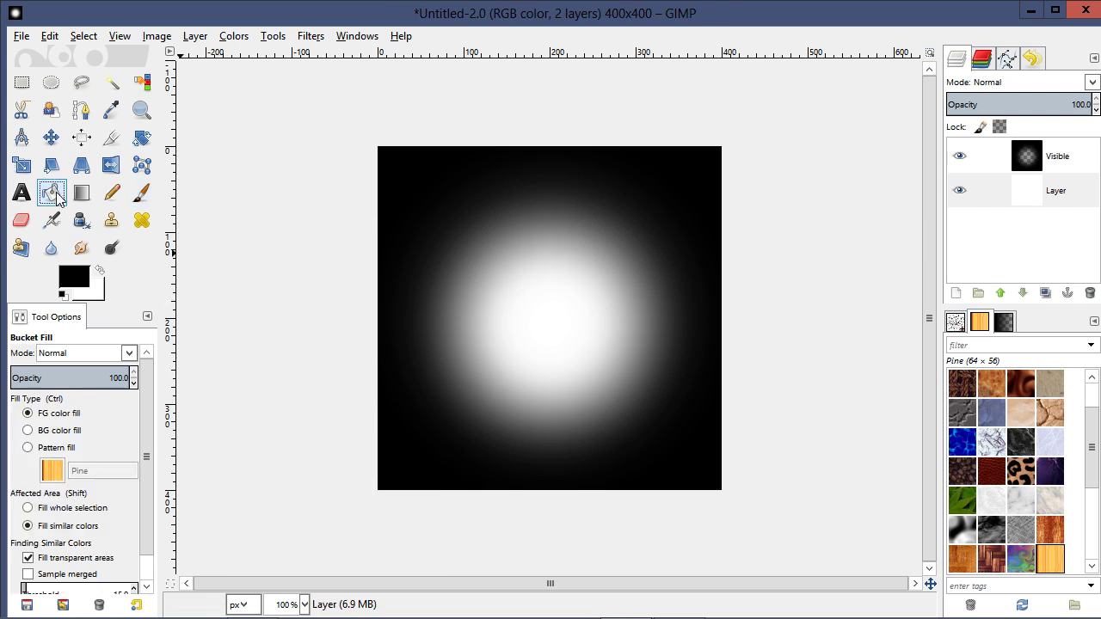
{"action": "left_click", "coordinate": [58, 450]}
{"action": "left_click", "coordinate": [52, 473]}
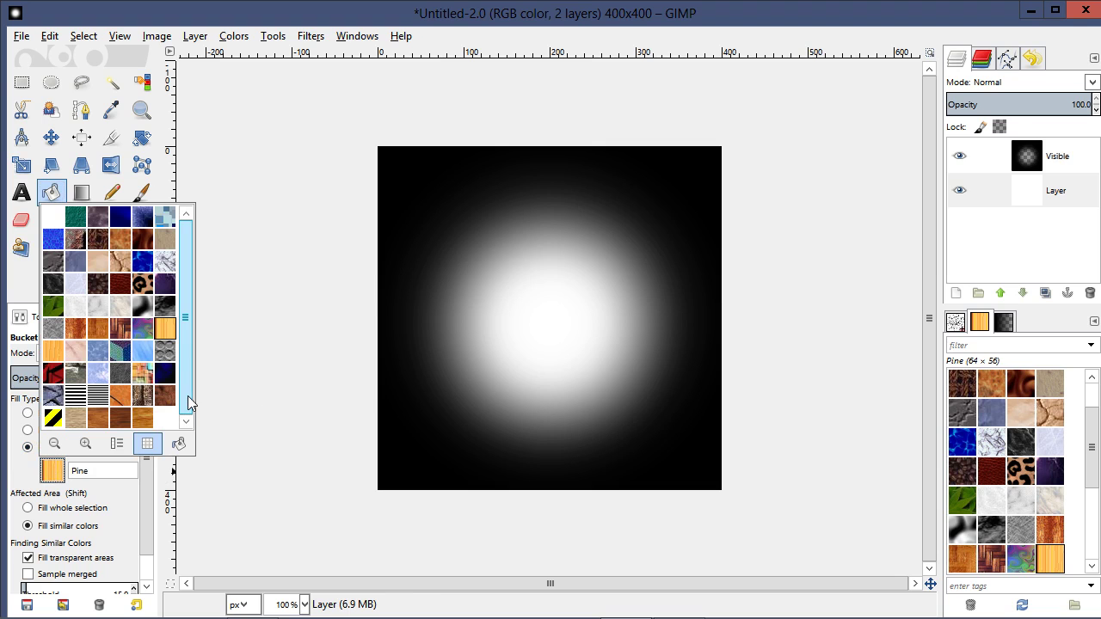
{"action": "left_click", "coordinate": [165, 351]}
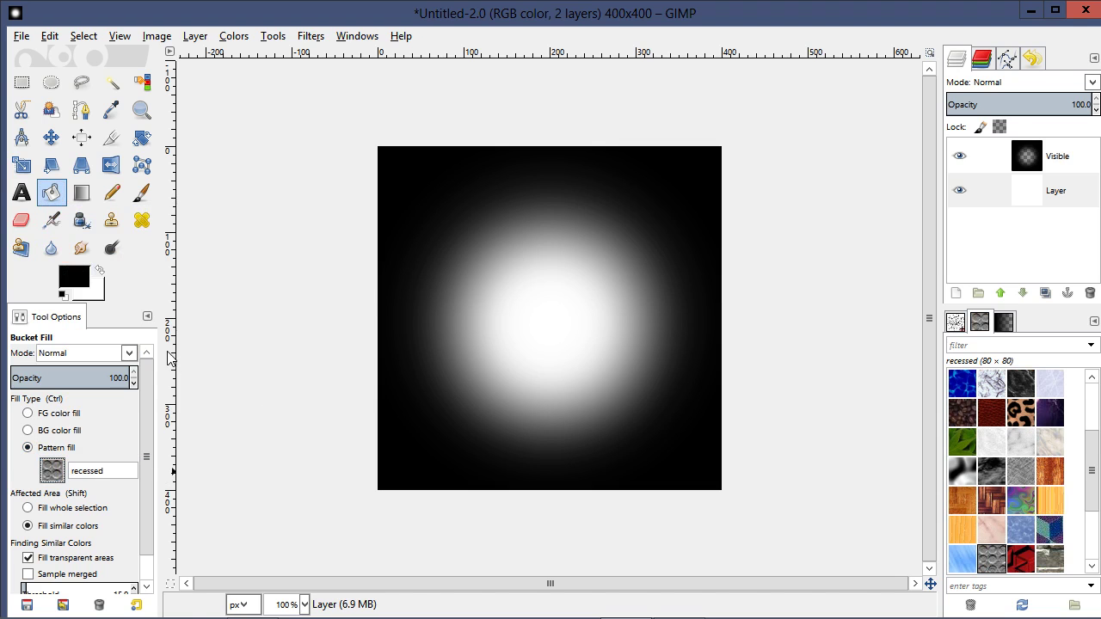
{"action": "left_click", "coordinate": [536, 329]}
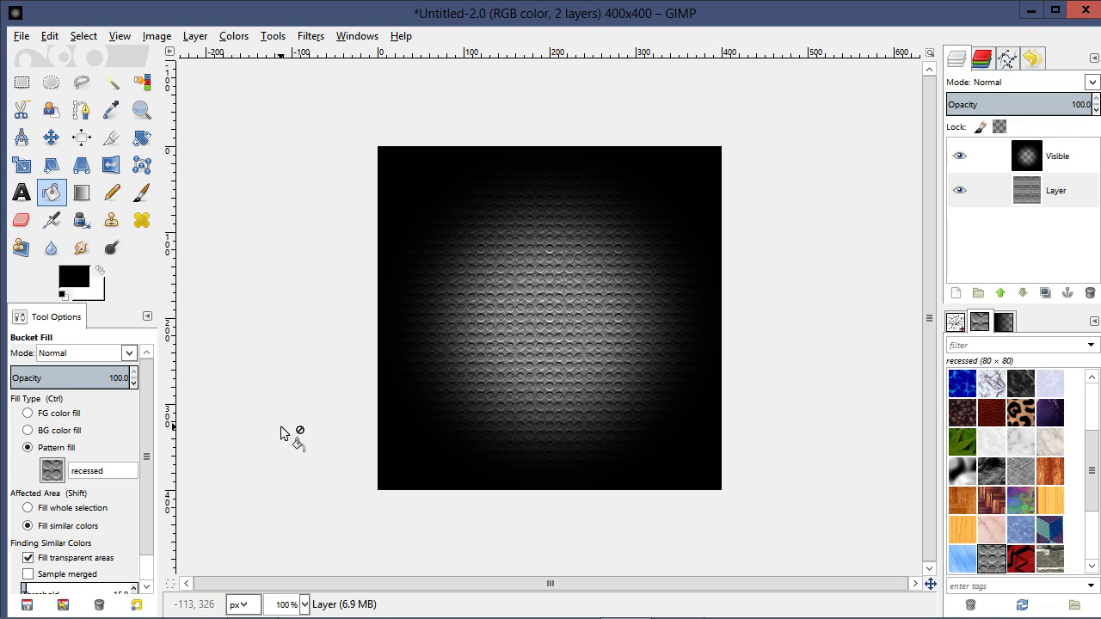
{"action": "left_click", "coordinate": [22, 36]}
{"action": "left_click", "coordinate": [109, 248]}
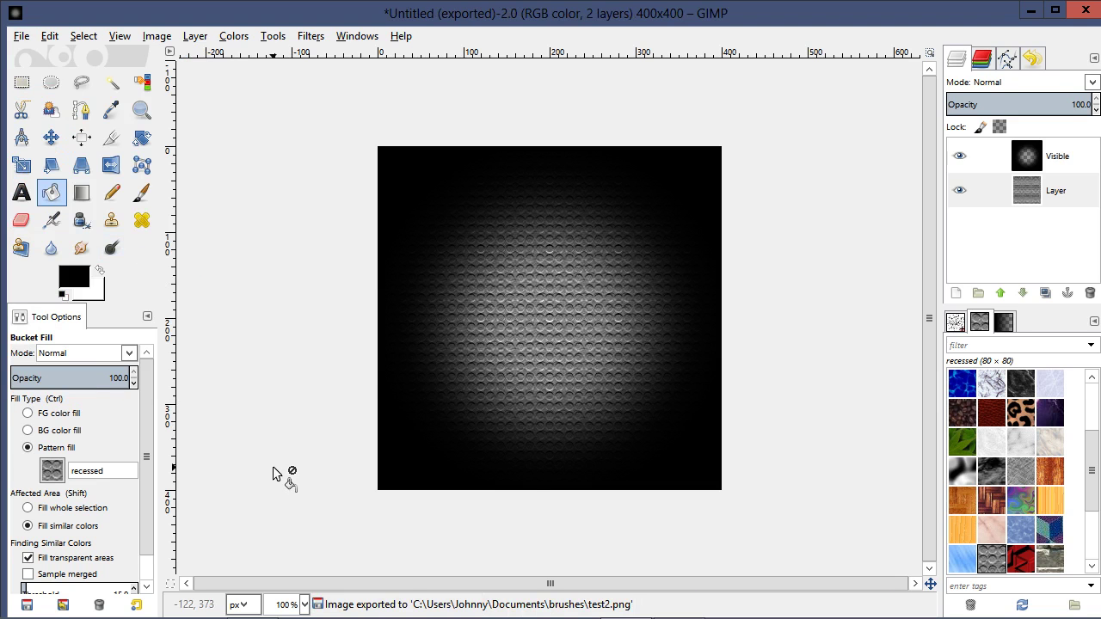
In Sculptris, delete the old test2 alpha and reload the recessed-pattern test2 as the brush alpha.
{"action": "key", "text": "alt+Tab"}
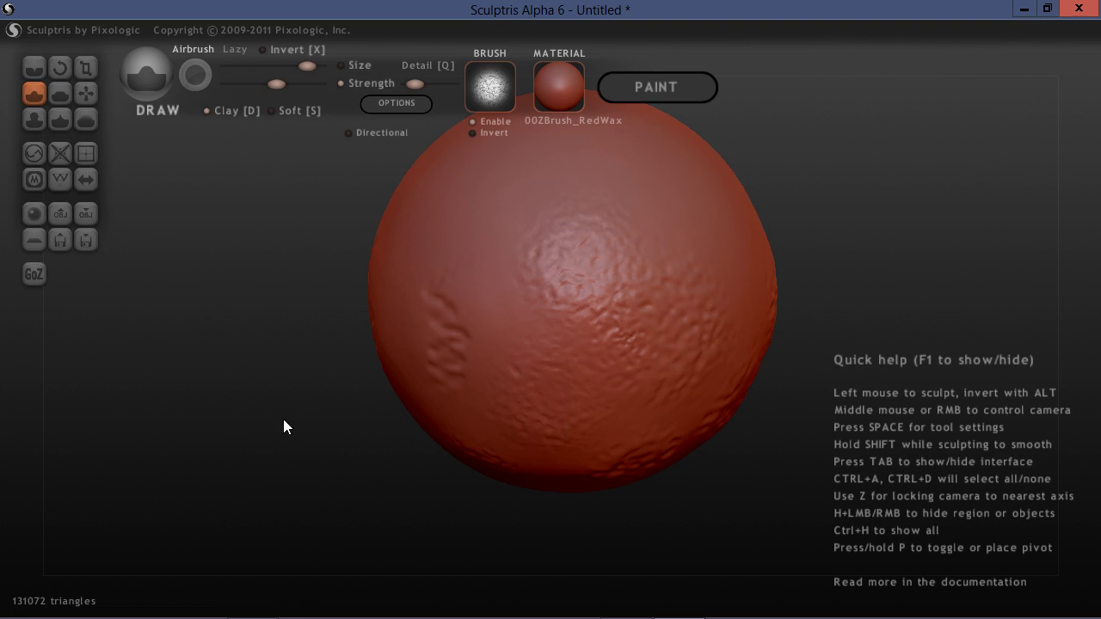
{"action": "scroll", "coordinate": [283, 427], "scroll_direction": "down", "scroll_amount": 2}
{"action": "mouse_move", "coordinate": [283, 418]}
{"action": "left_mouse_down"}
{"action": "mouse_move", "coordinate": [310, 421]}
{"action": "mouse_move", "coordinate": [208, 457]}
{"action": "mouse_move", "coordinate": [252, 426]}
{"action": "mouse_move", "coordinate": [433, 154]}
{"action": "left_mouse_up"}
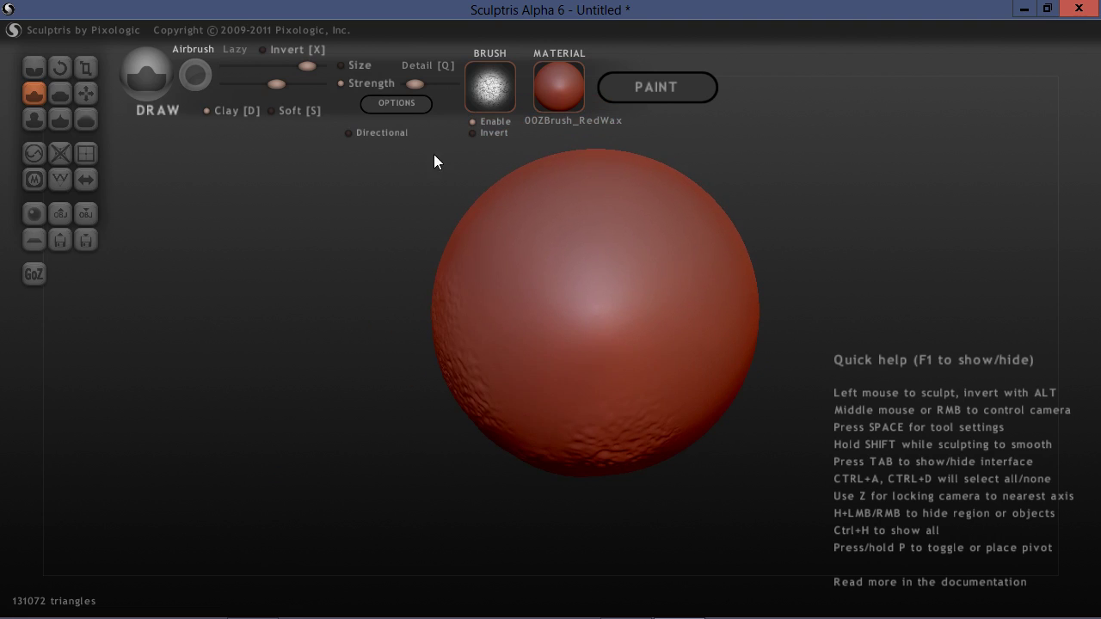
{"action": "left_click", "coordinate": [501, 82]}
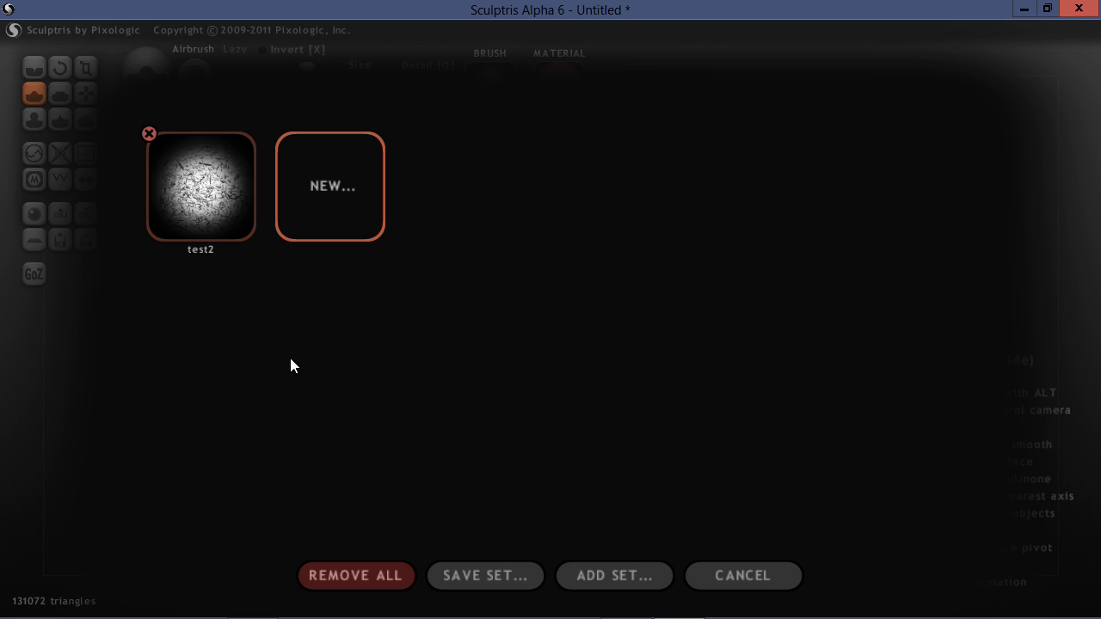
{"action": "left_click", "coordinate": [149, 135]}
{"action": "left_click", "coordinate": [209, 194]}
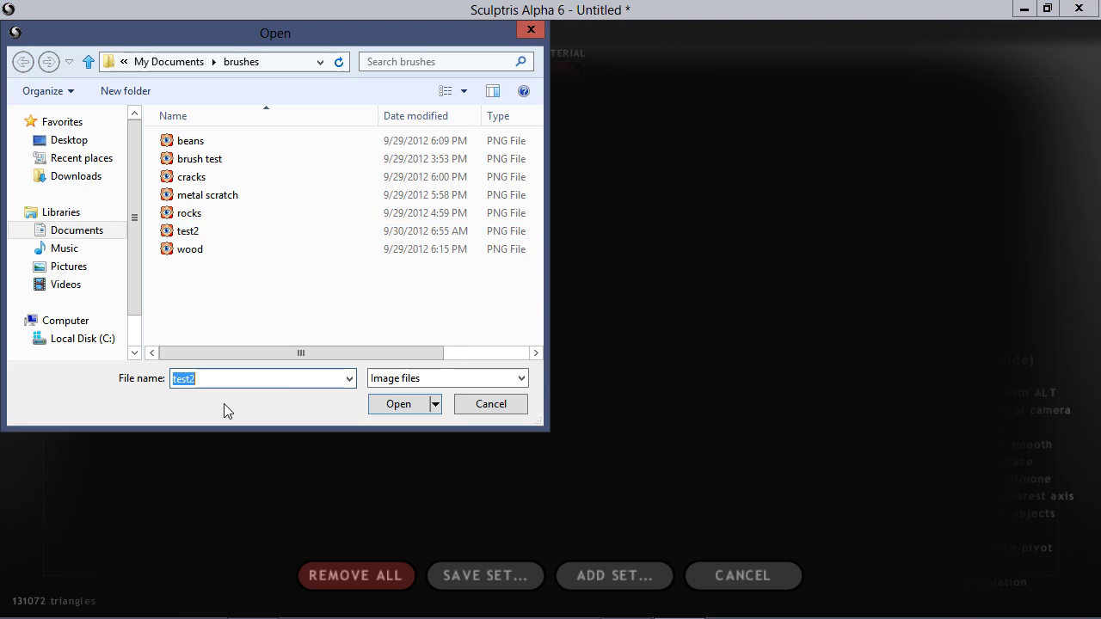
{"action": "double_click", "coordinate": [203, 232]}
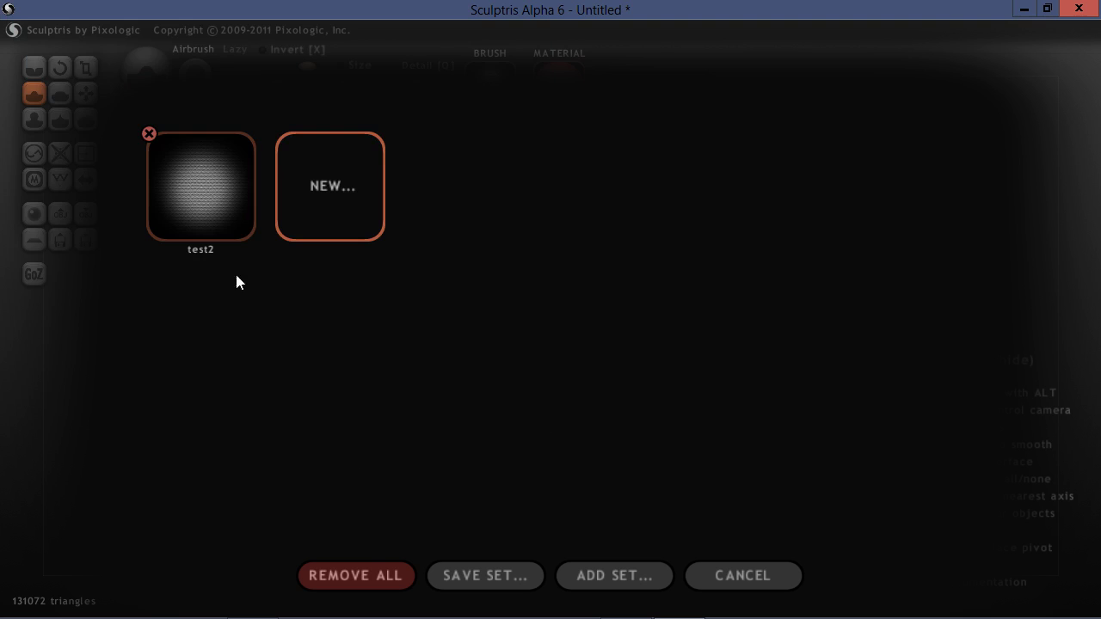
{"action": "left_click", "coordinate": [426, 494]}
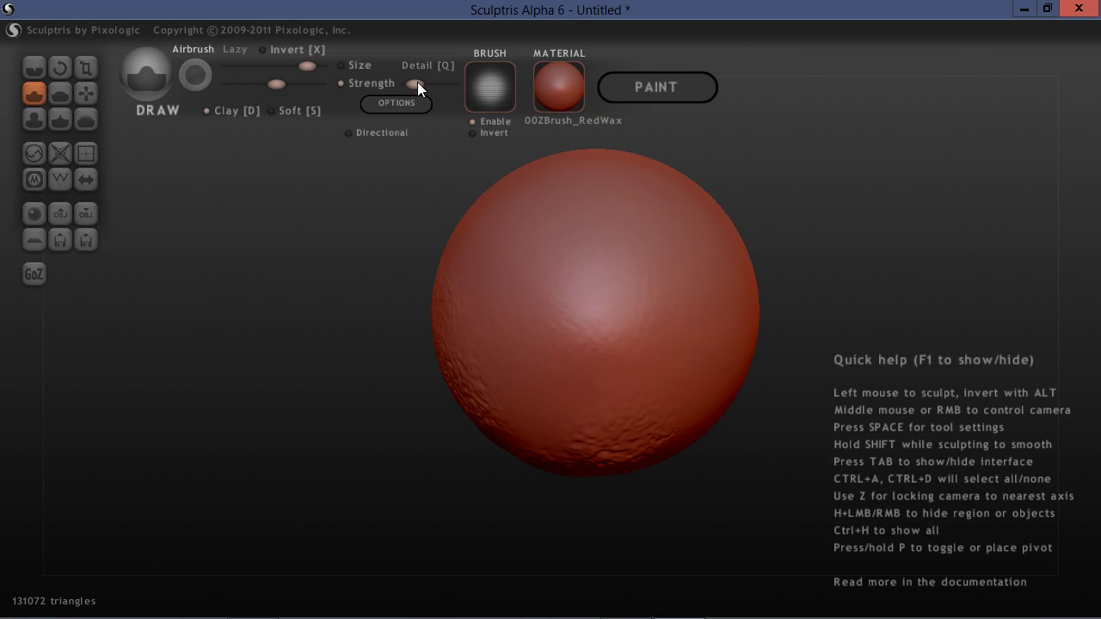
Raise the brush detail slightly, turn Clay off, and sculpt the recessed texture onto the sphere.
{"action": "left_click_drag", "start_coordinate": [424, 83], "coordinate": [430, 88]}
{"action": "left_click_drag", "start_coordinate": [321, 447], "coordinate": [240, 430]}
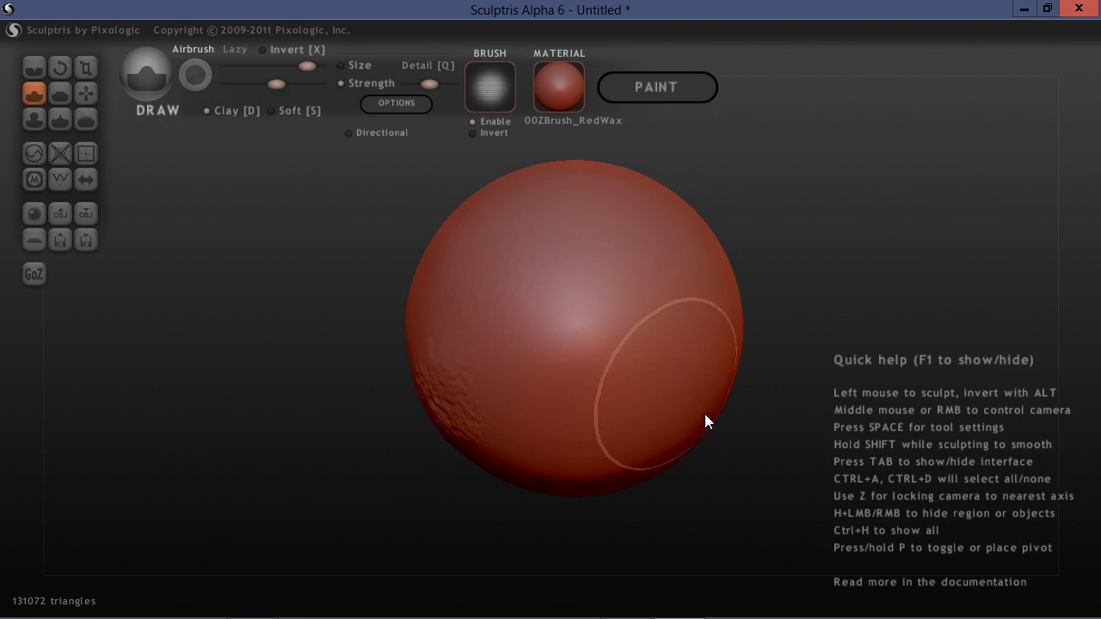
{"action": "left_click_drag", "start_coordinate": [283, 498], "coordinate": [260, 473]}
{"action": "left_click", "coordinate": [209, 112]}
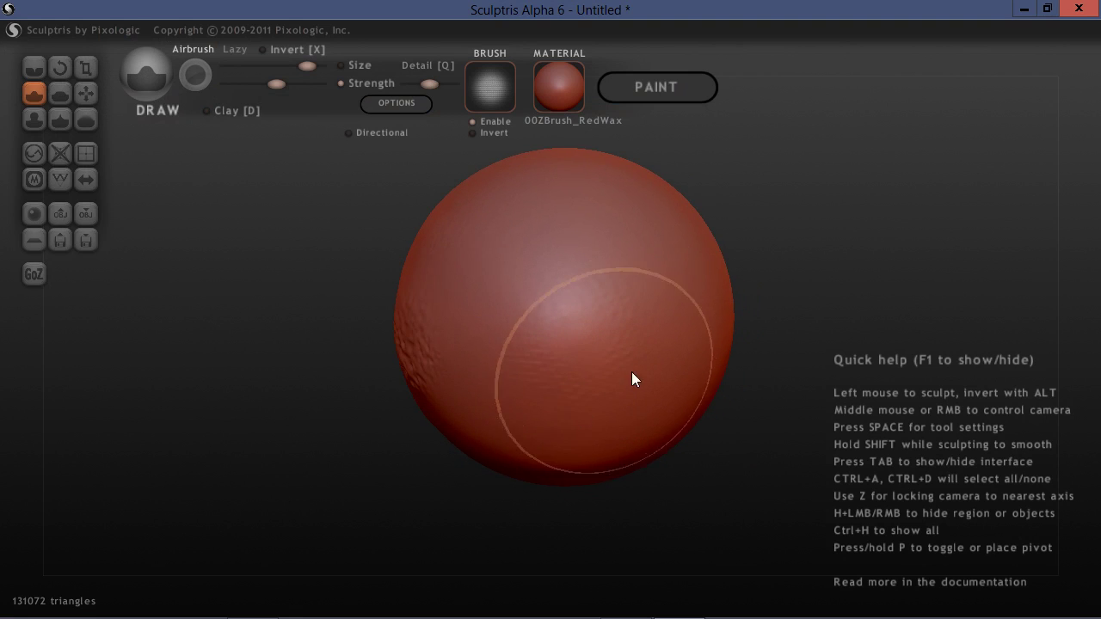
{"action": "left_click", "coordinate": [578, 359]}
{"action": "left_click_drag", "start_coordinate": [319, 458], "coordinate": [305, 439]}
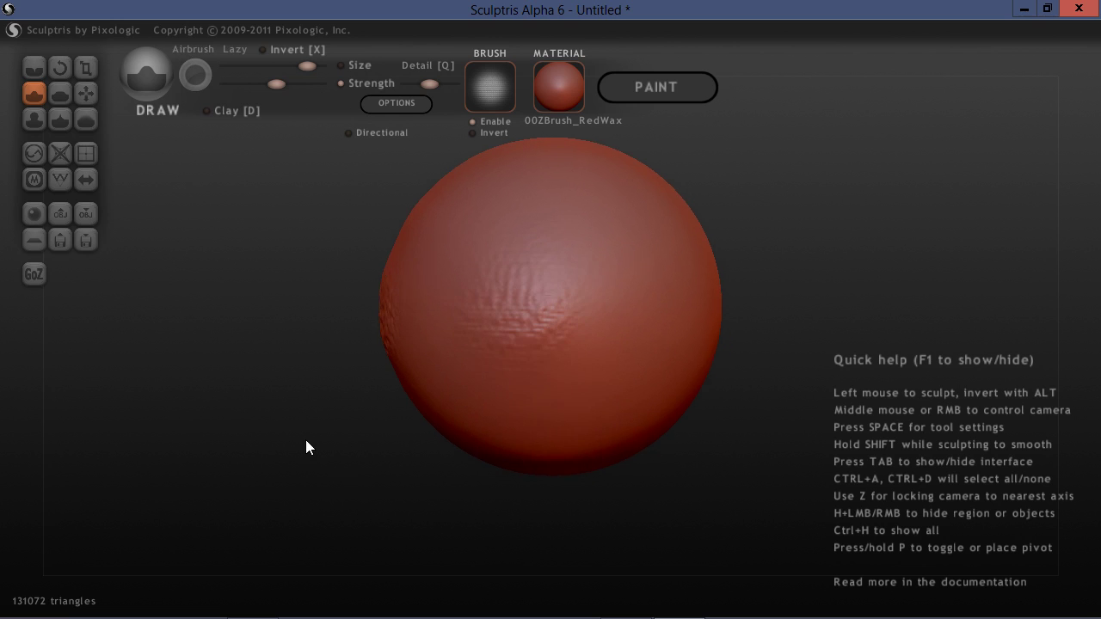
{"action": "scroll", "coordinate": [306, 426], "scroll_direction": "up", "scroll_amount": 2}
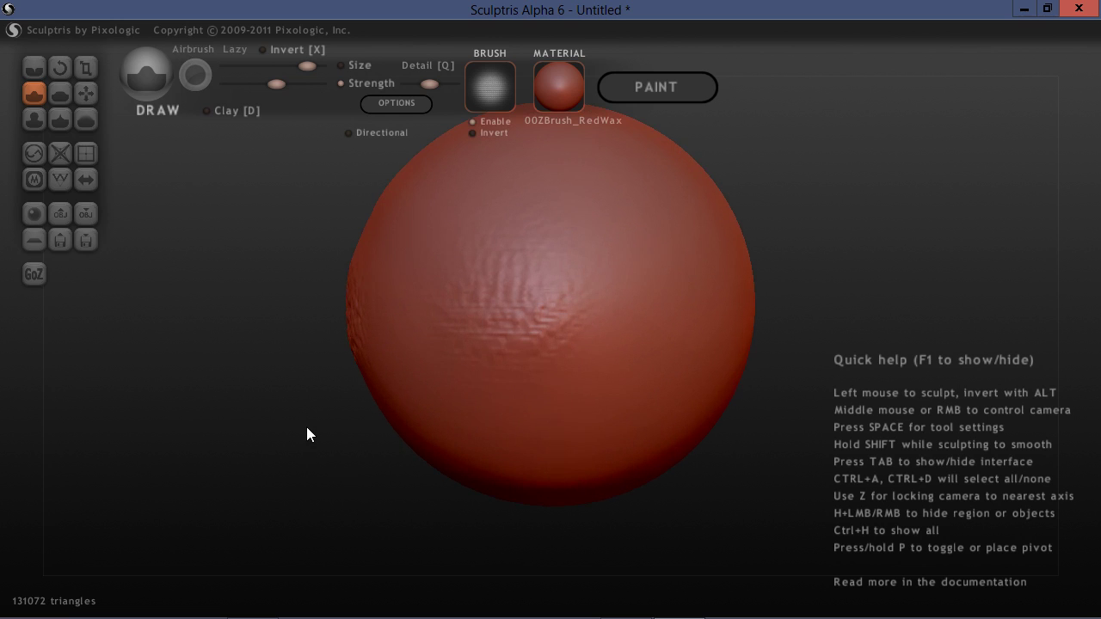
Select test2 as the brush alpha, sculpt a textured patch across the sphere, and inspect it.
{"action": "left_click", "coordinate": [494, 93]}
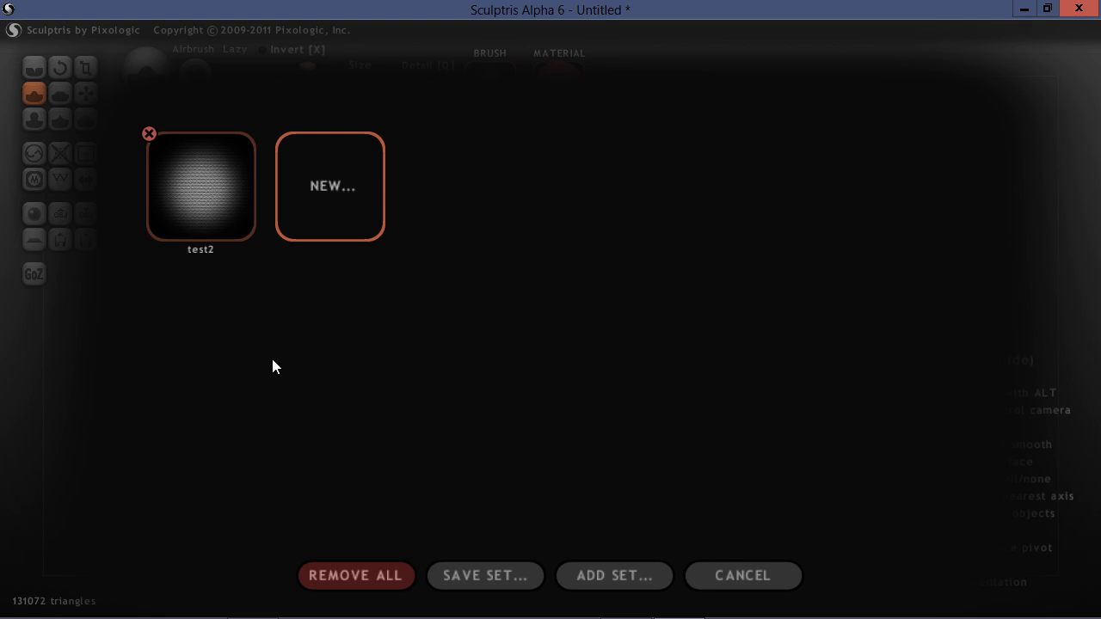
{"action": "left_click", "coordinate": [201, 195]}
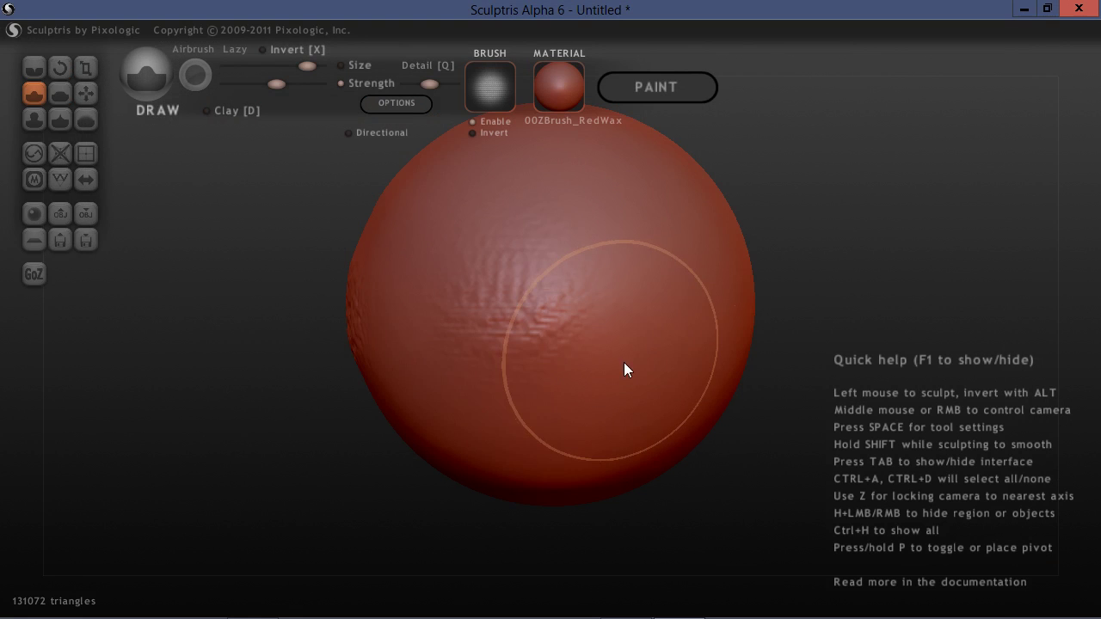
{"action": "mouse_move", "coordinate": [685, 369]}
{"action": "left_mouse_down"}
{"action": "mouse_move", "coordinate": [350, 482]}
{"action": "mouse_move", "coordinate": [271, 451]}
{"action": "mouse_move", "coordinate": [256, 459]}
{"action": "left_mouse_up"}
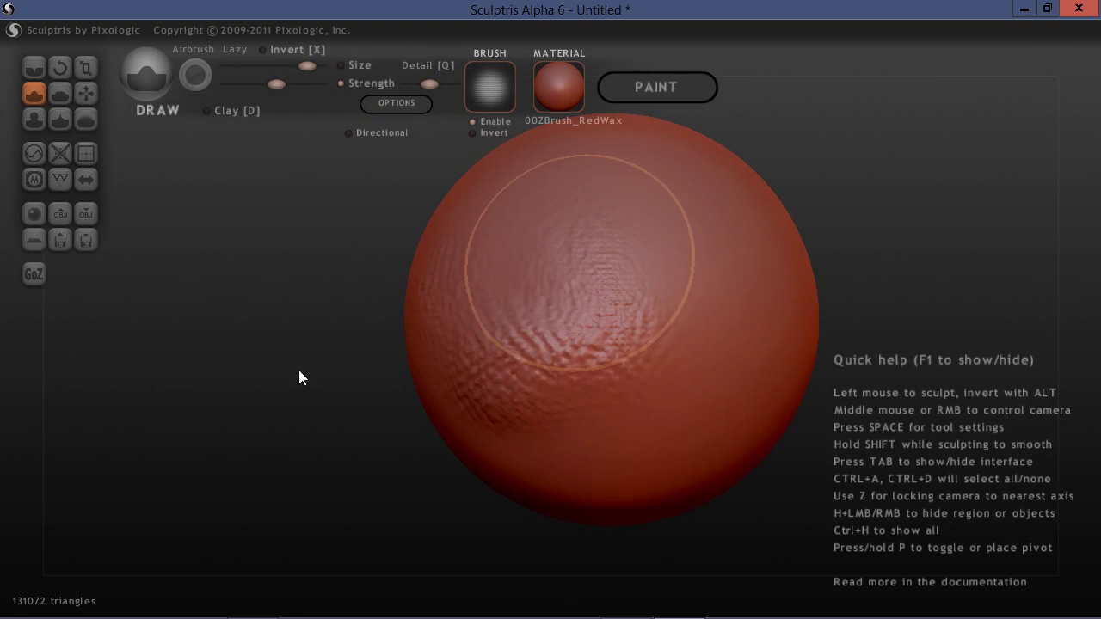
{"action": "left_click_drag", "start_coordinate": [300, 376], "coordinate": [286, 414]}
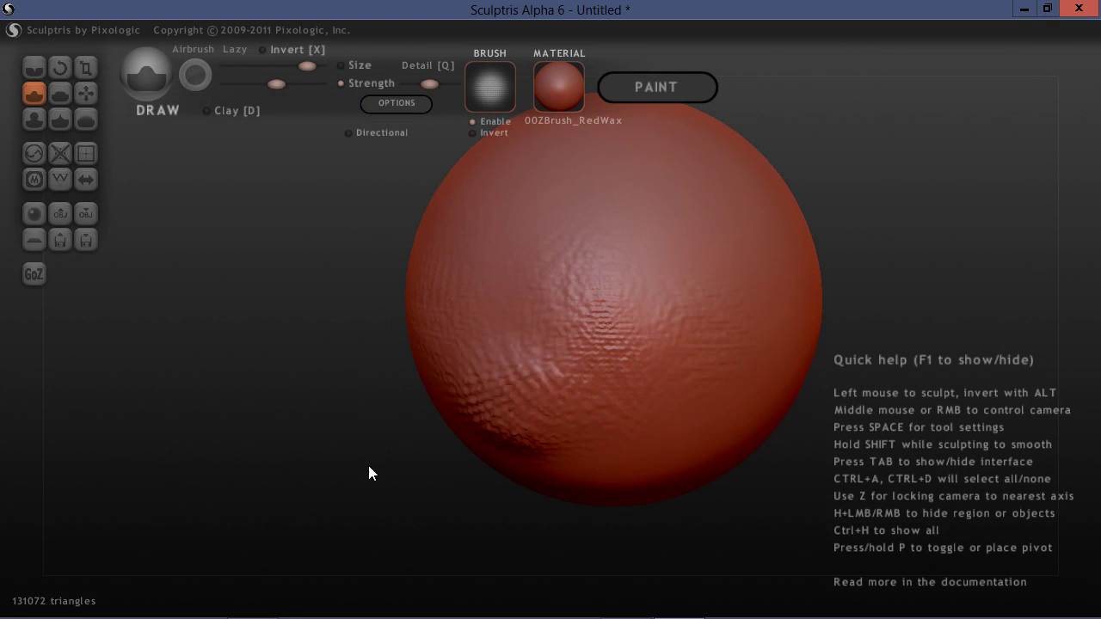
{"action": "mouse_move", "coordinate": [368, 473]}
{"action": "left_mouse_down"}
{"action": "mouse_move", "coordinate": [347, 473]}
{"action": "mouse_move", "coordinate": [414, 461]}
{"action": "mouse_move", "coordinate": [450, 419]}
{"action": "mouse_move", "coordinate": [518, 452]}
{"action": "left_mouse_up"}
{"action": "mouse_move", "coordinate": [341, 501]}
{"action": "left_mouse_down"}
{"action": "mouse_move", "coordinate": [340, 467]}
{"action": "mouse_move", "coordinate": [458, 460]}
{"action": "left_mouse_up"}
{"action": "mouse_move", "coordinate": [344, 489]}
{"action": "left_mouse_down"}
{"action": "mouse_move", "coordinate": [231, 491]}
{"action": "mouse_move", "coordinate": [235, 481]}
{"action": "left_mouse_up"}
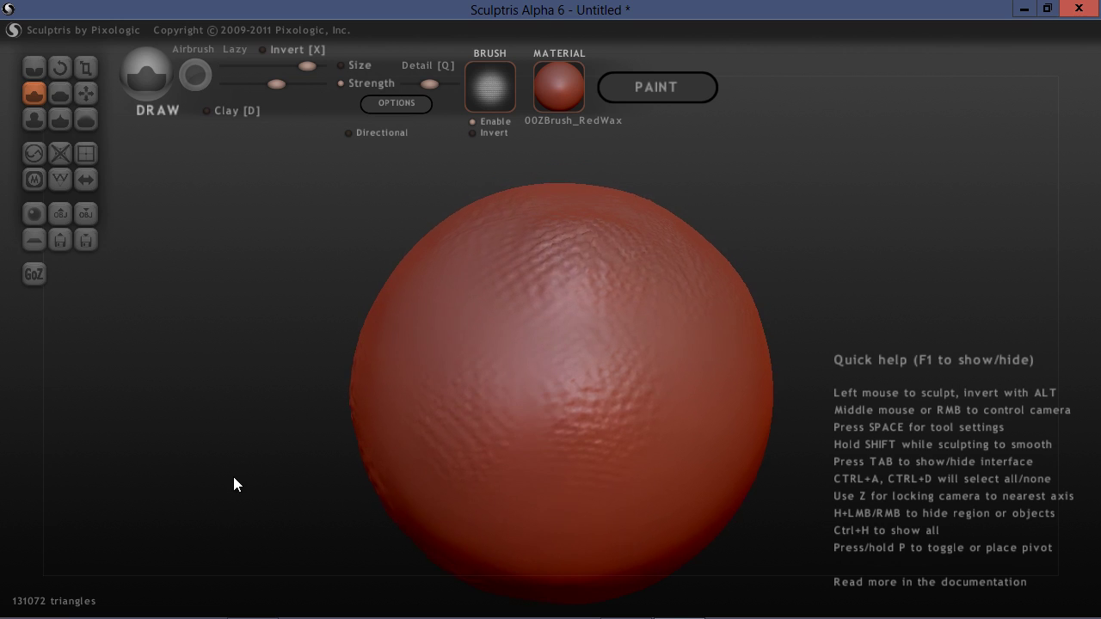
{"action": "mouse_move", "coordinate": [232, 522]}
{"action": "left_mouse_down"}
{"action": "mouse_move", "coordinate": [226, 503]}
{"action": "mouse_move", "coordinate": [224, 550]}
{"action": "mouse_move", "coordinate": [298, 582]}
{"action": "mouse_move", "coordinate": [418, 417]}
{"action": "left_mouse_up"}
{"action": "left_click_drag", "start_coordinate": [204, 482], "coordinate": [218, 500]}
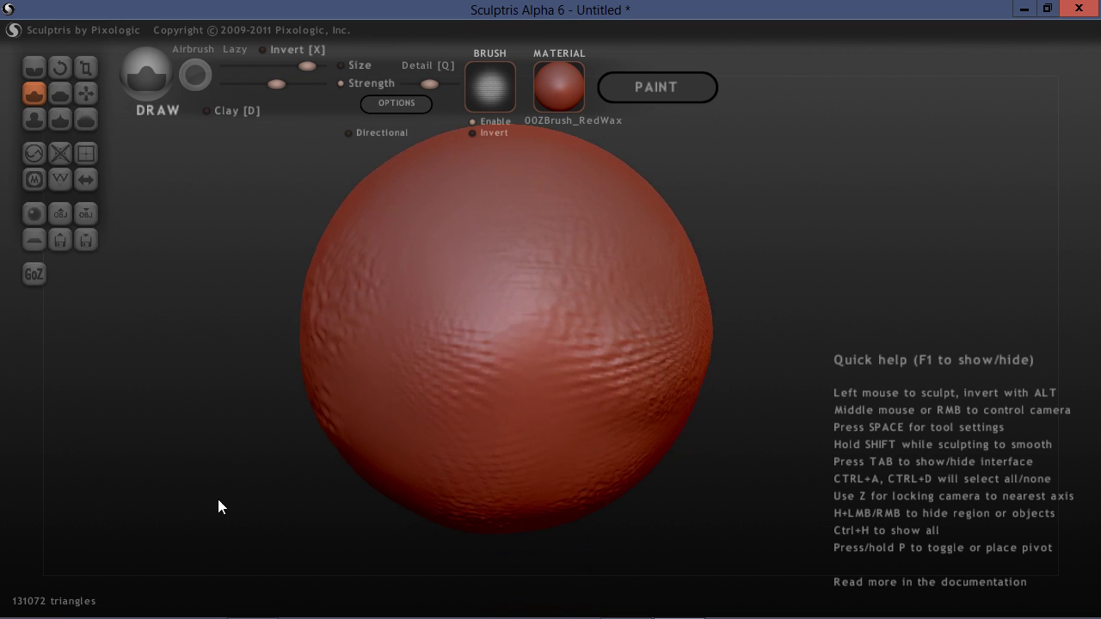
{"action": "key", "text": "alt+Tab"}
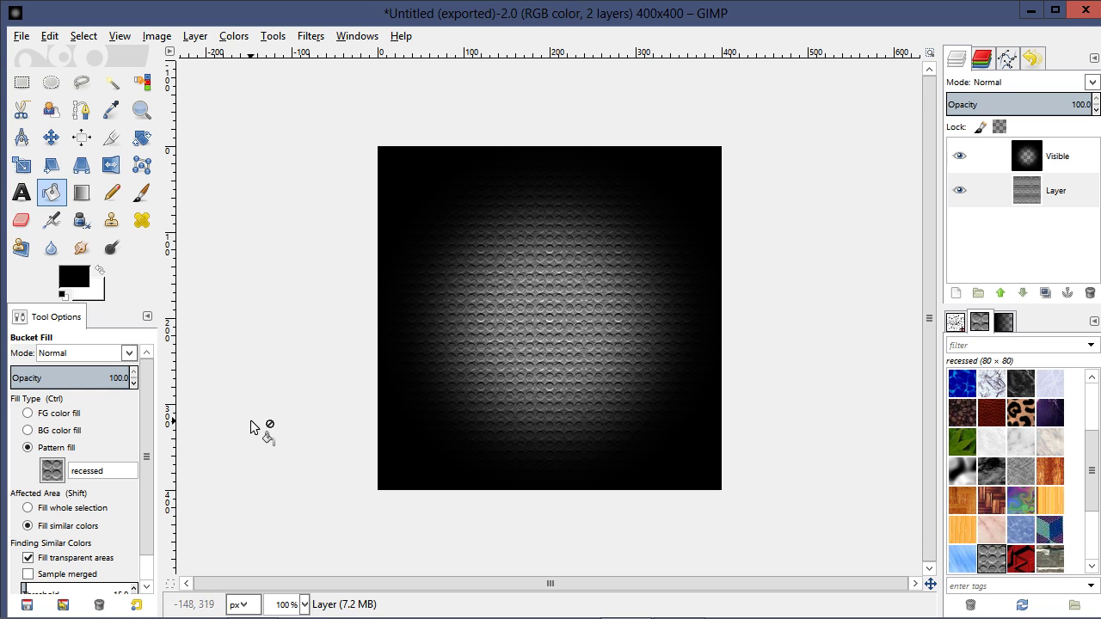
Undo the recessed fill and bucket-fill the layer with the Electric Blue pattern.
{"action": "key", "text": "ctrl+z"}
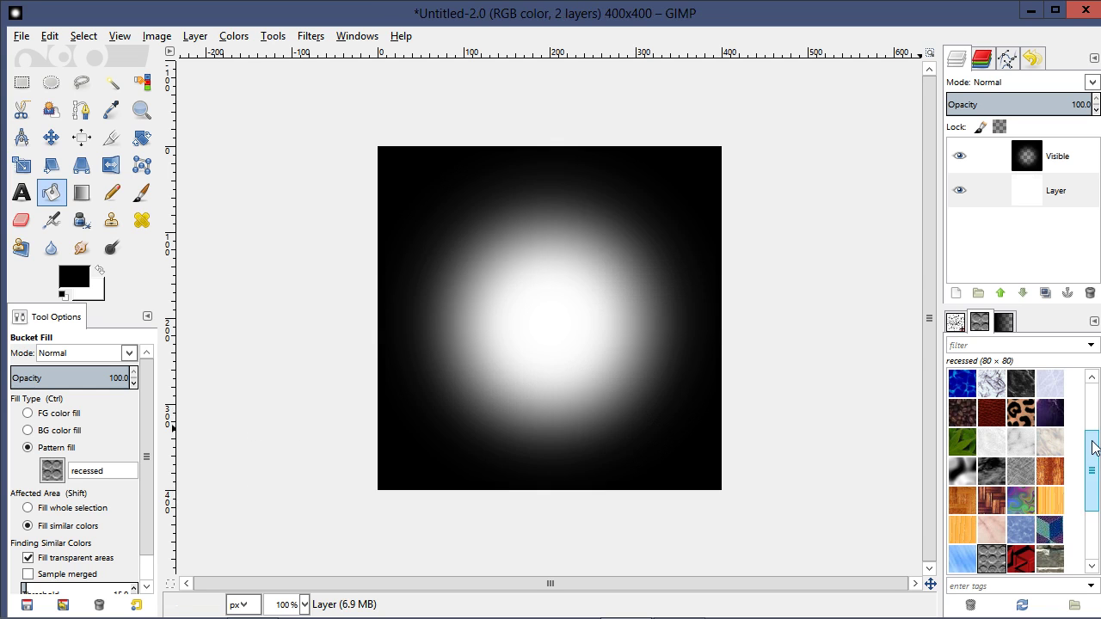
{"action": "left_click_drag", "start_coordinate": [1091, 454], "coordinate": [1098, 516]}
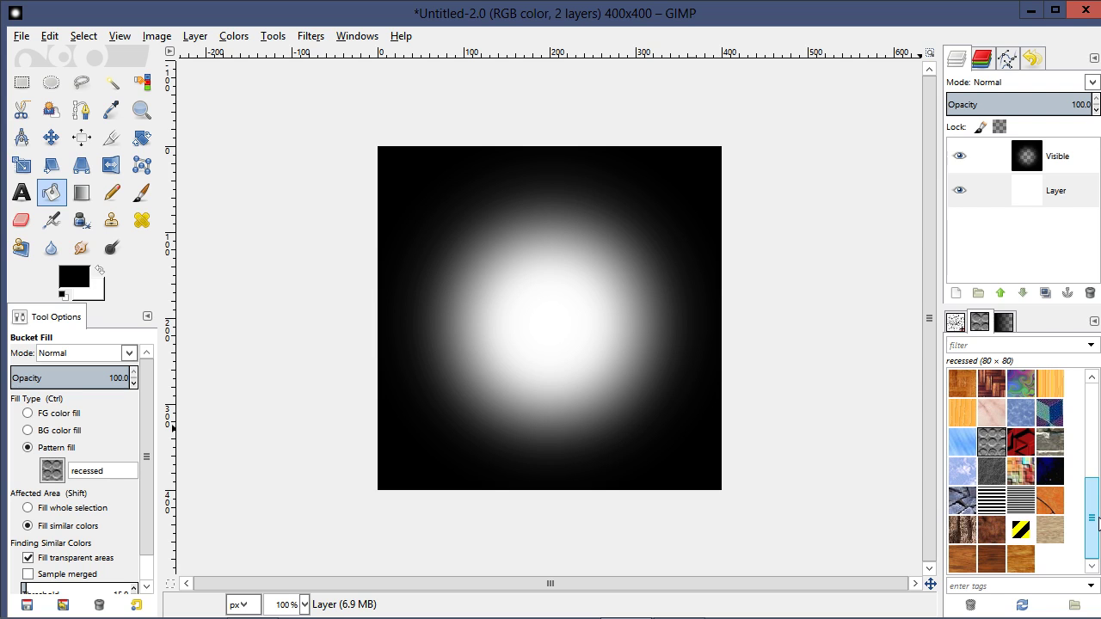
{"action": "left_click_drag", "start_coordinate": [1098, 522], "coordinate": [1098, 404]}
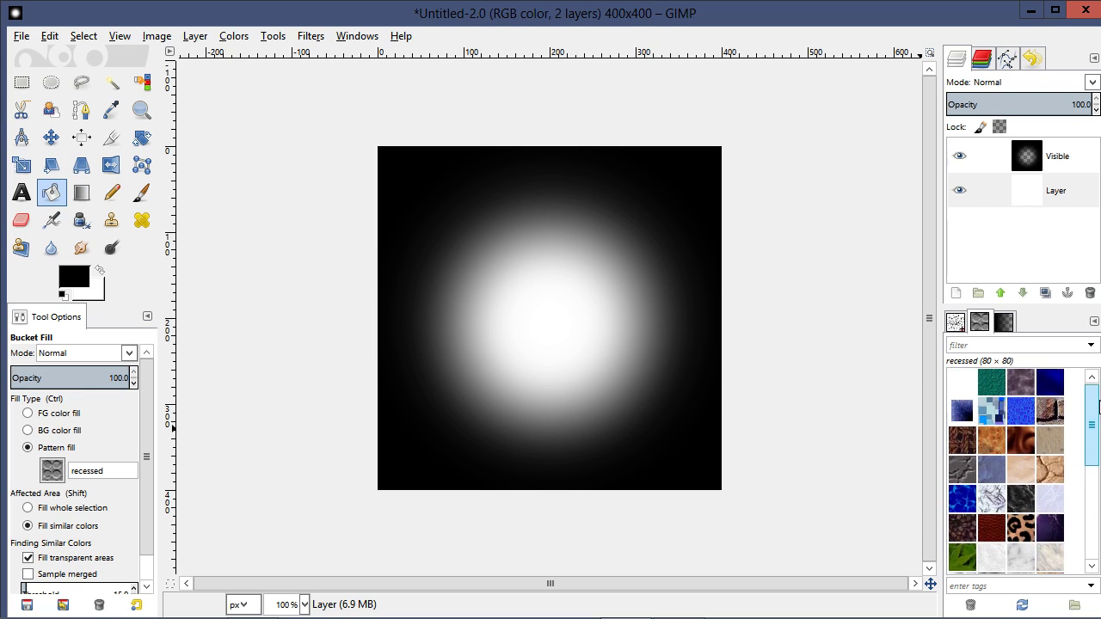
{"action": "left_click", "coordinate": [963, 499]}
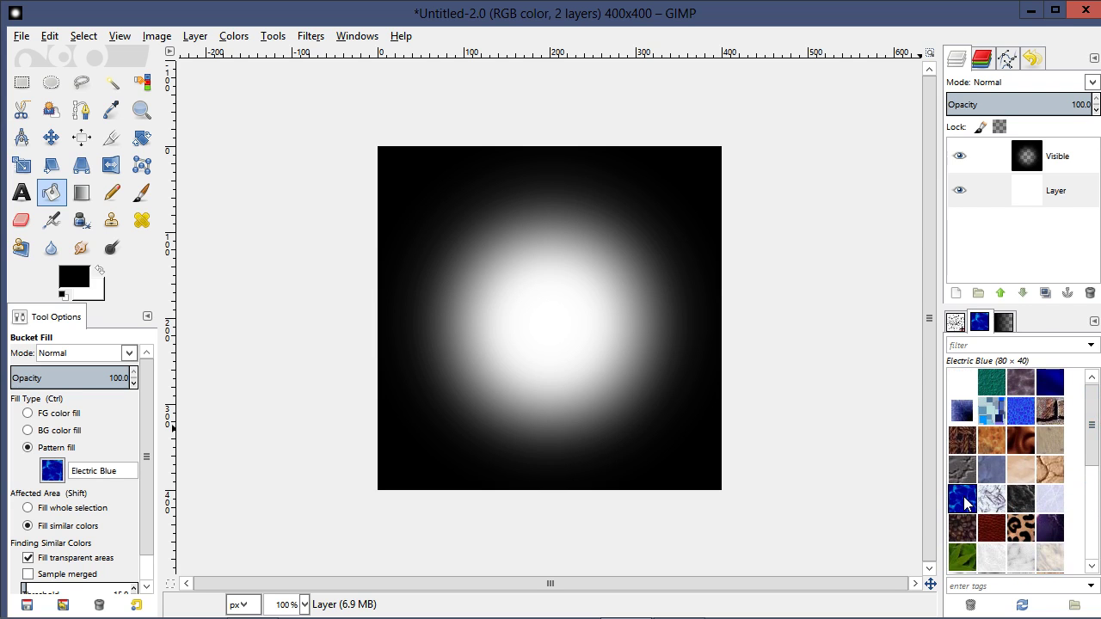
{"action": "left_click", "coordinate": [533, 350]}
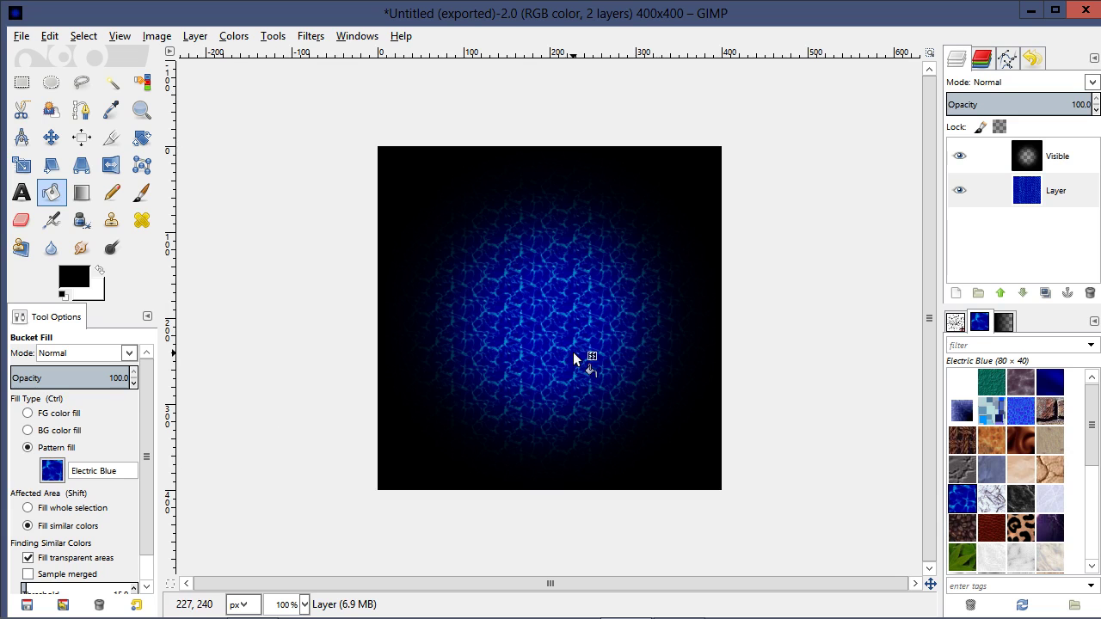
Desaturate the Electric Blue layer to grey with Colors > Desaturate.
{"action": "left_click", "coordinate": [241, 40]}
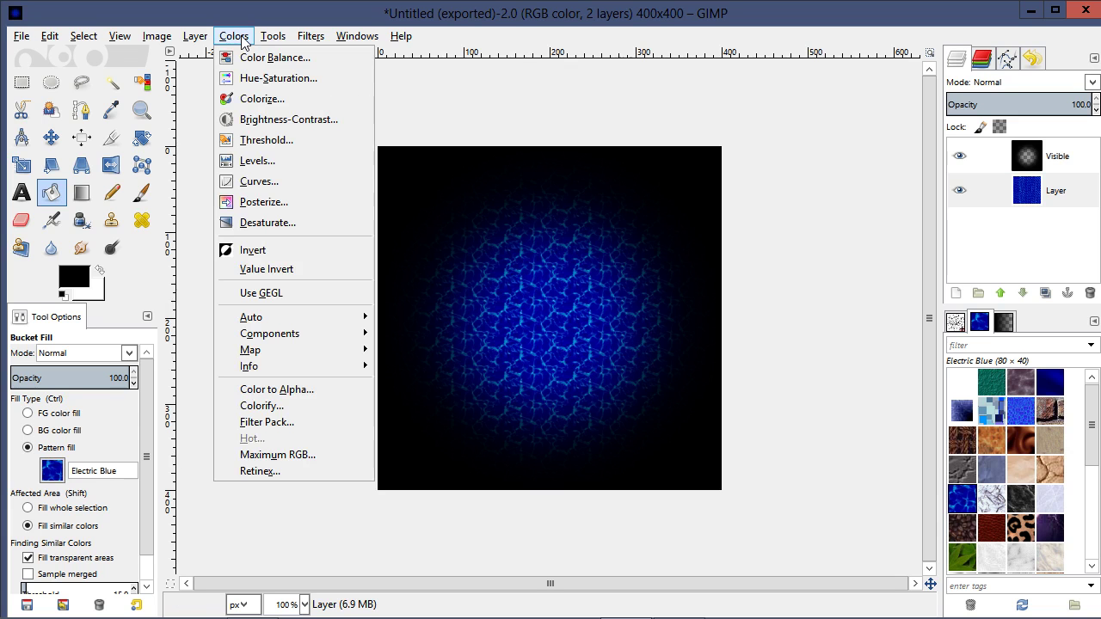
{"action": "left_click", "coordinate": [291, 223]}
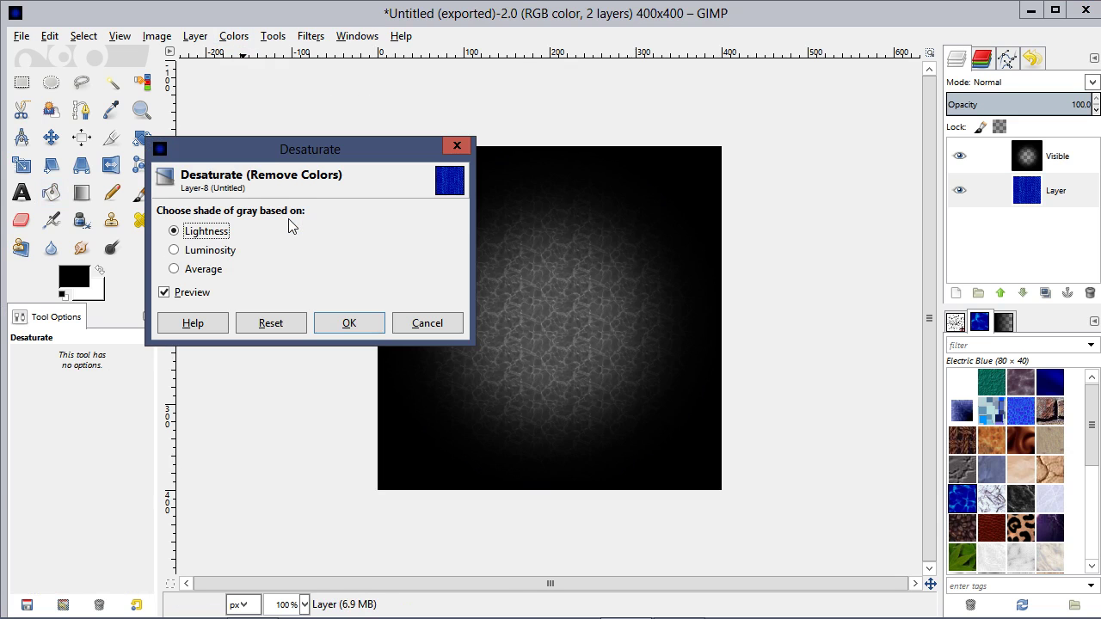
{"action": "left_click", "coordinate": [347, 324]}
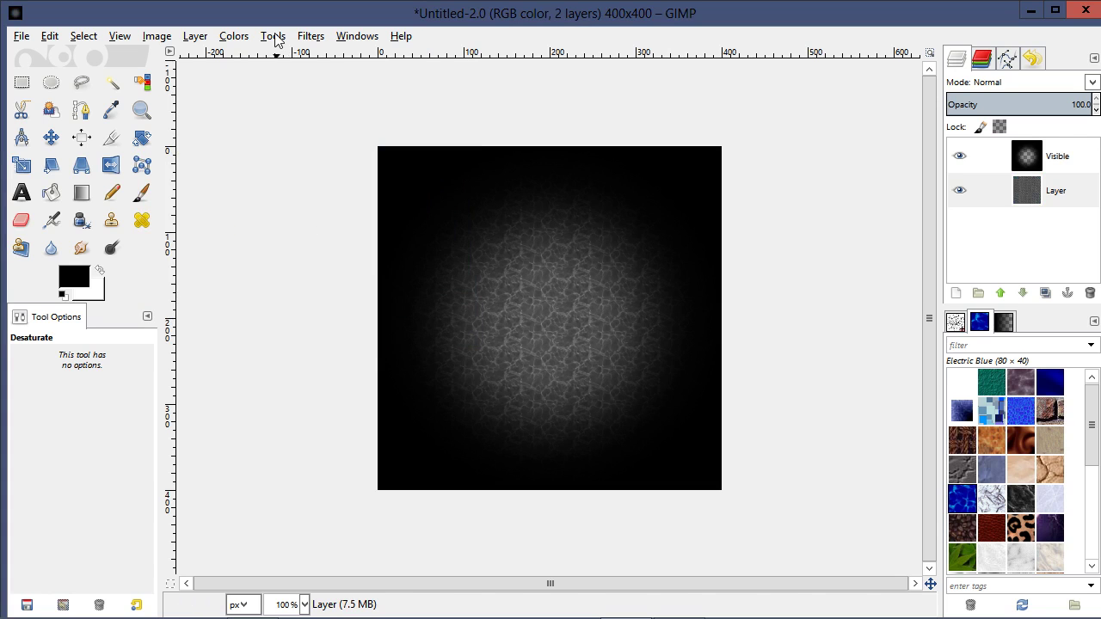
{"action": "left_click", "coordinate": [237, 39]}
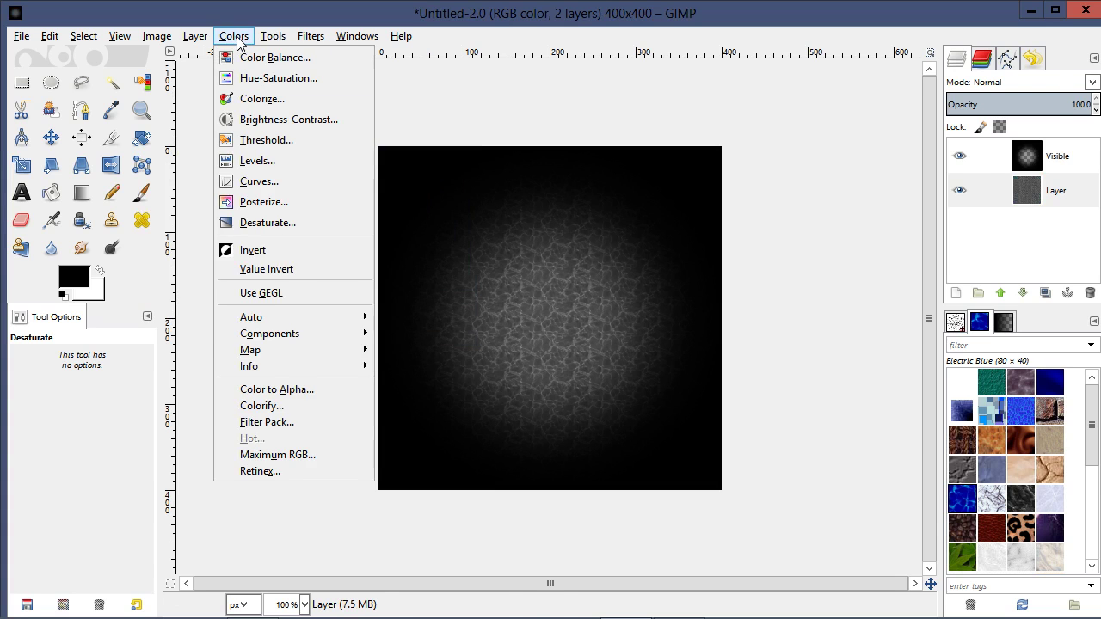
Darken the midtones with a Levels gamma of 0.72 and re-export the image as test2.png.
{"action": "left_click", "coordinate": [257, 161]}
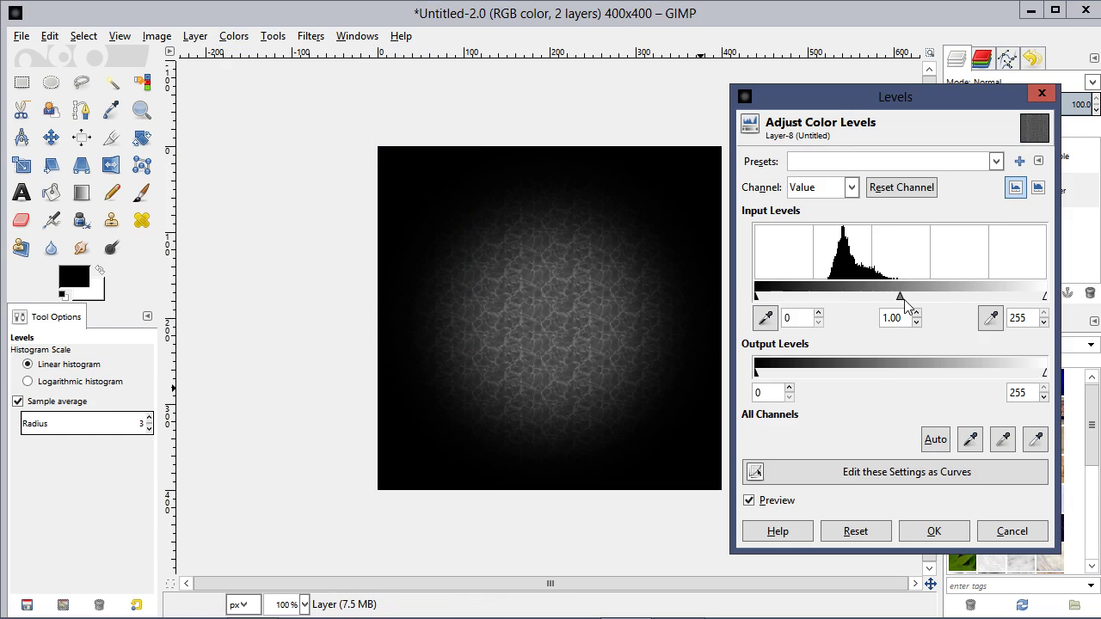
{"action": "mouse_move", "coordinate": [903, 301]}
{"action": "left_mouse_down"}
{"action": "mouse_move", "coordinate": [885, 301]}
{"action": "mouse_move", "coordinate": [922, 308]}
{"action": "mouse_move", "coordinate": [902, 311]}
{"action": "left_mouse_up"}
{"action": "left_click", "coordinate": [934, 531]}
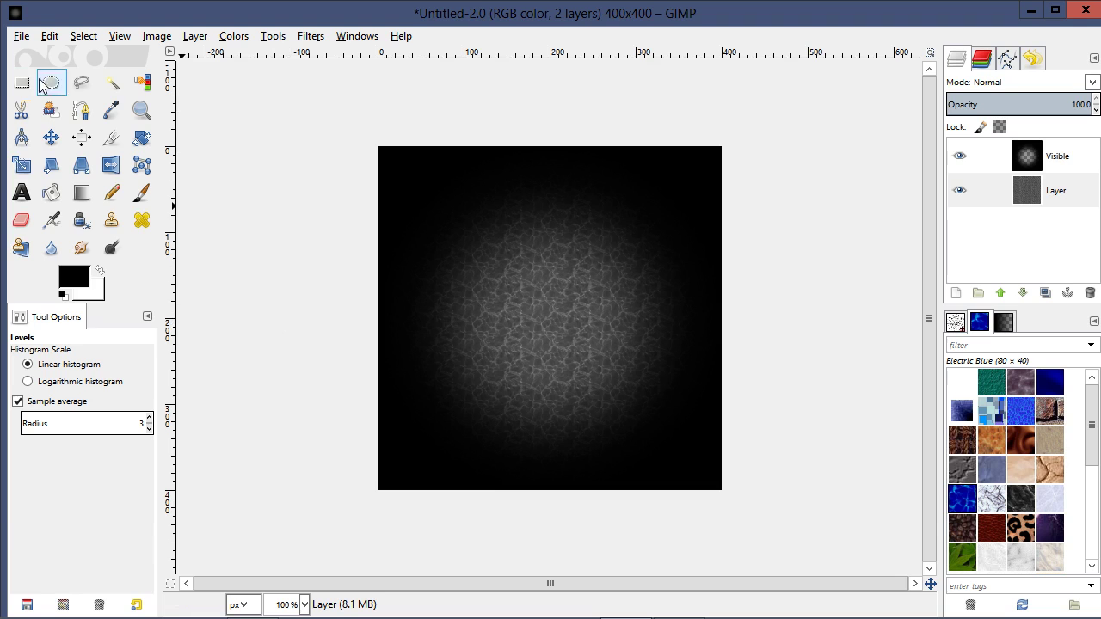
{"action": "left_click", "coordinate": [26, 38]}
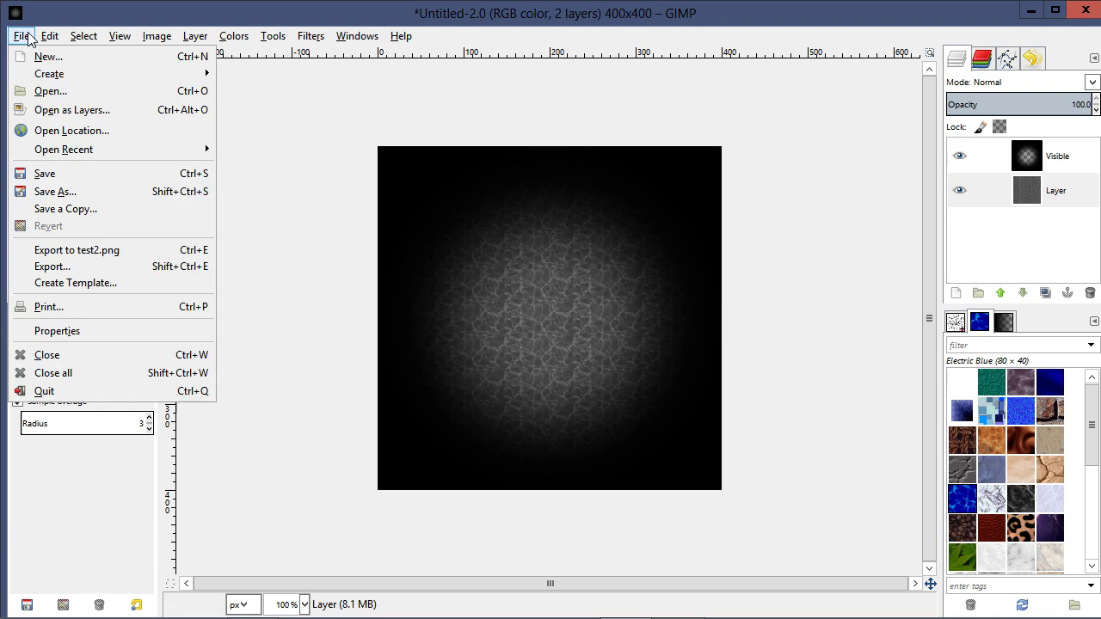
{"action": "left_click", "coordinate": [120, 249]}
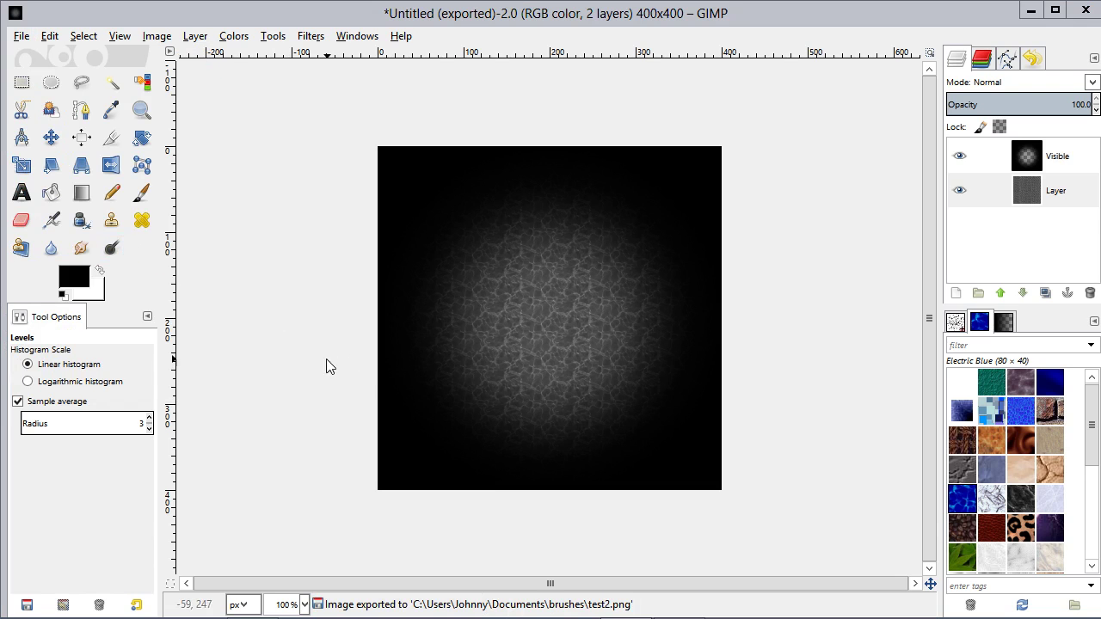
In Sculptris, orbit the sphere to inspect the veined texture from several angles.
{"action": "key", "text": "alt+Tab"}
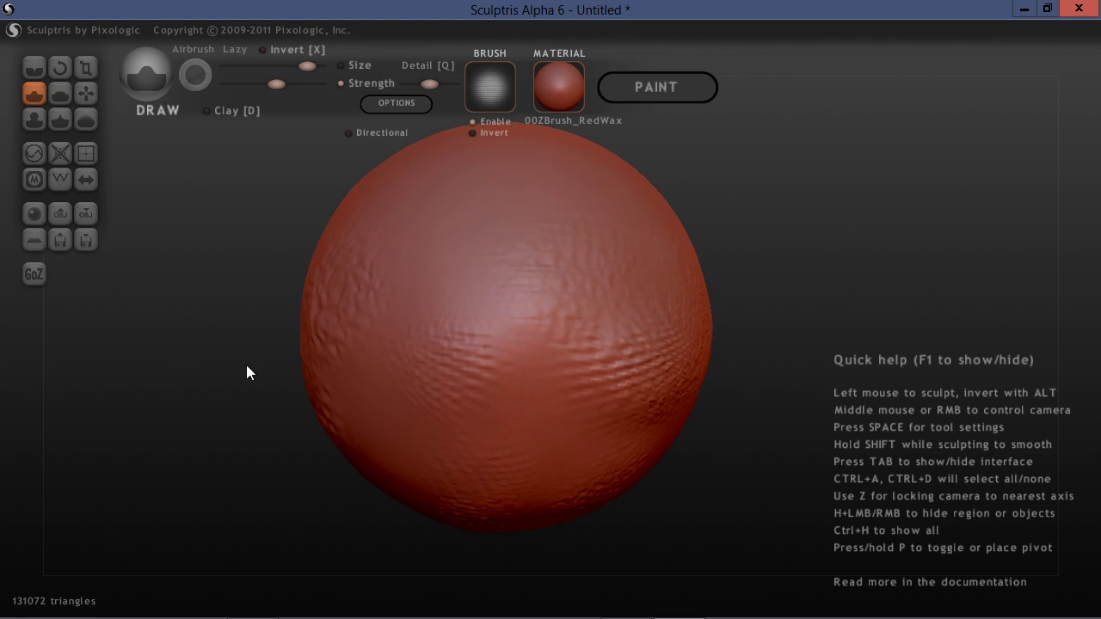
{"action": "left_click_drag", "start_coordinate": [228, 379], "coordinate": [247, 414]}
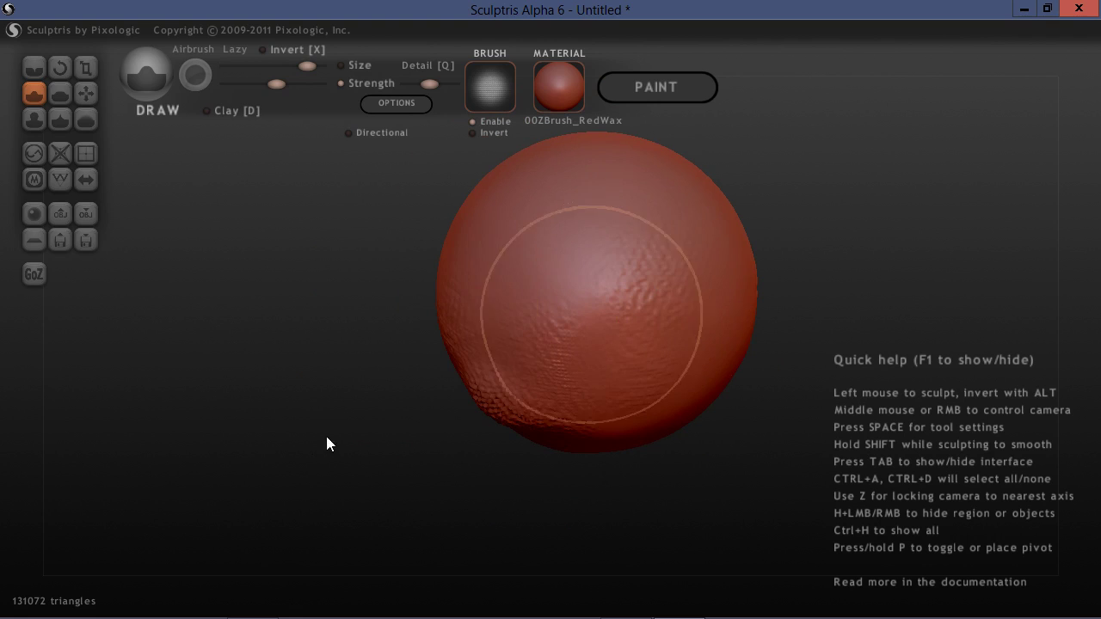
{"action": "left_click_drag", "start_coordinate": [326, 436], "coordinate": [254, 427]}
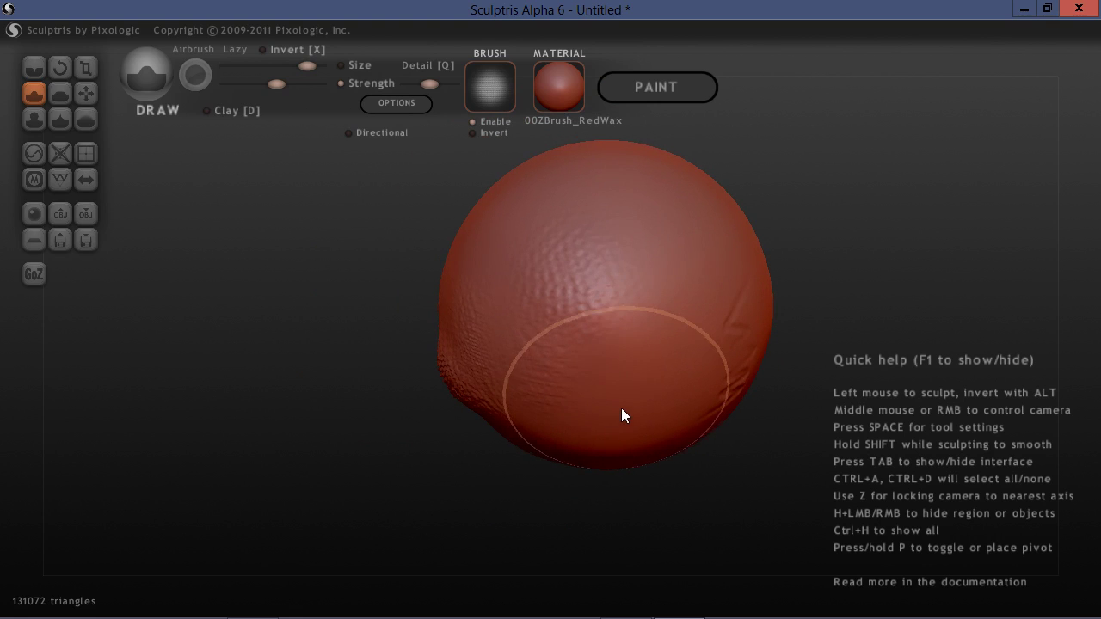
{"action": "mouse_move", "coordinate": [381, 484]}
{"action": "left_mouse_down"}
{"action": "mouse_move", "coordinate": [364, 436]}
{"action": "mouse_move", "coordinate": [427, 421]}
{"action": "mouse_move", "coordinate": [368, 418]}
{"action": "left_mouse_up"}
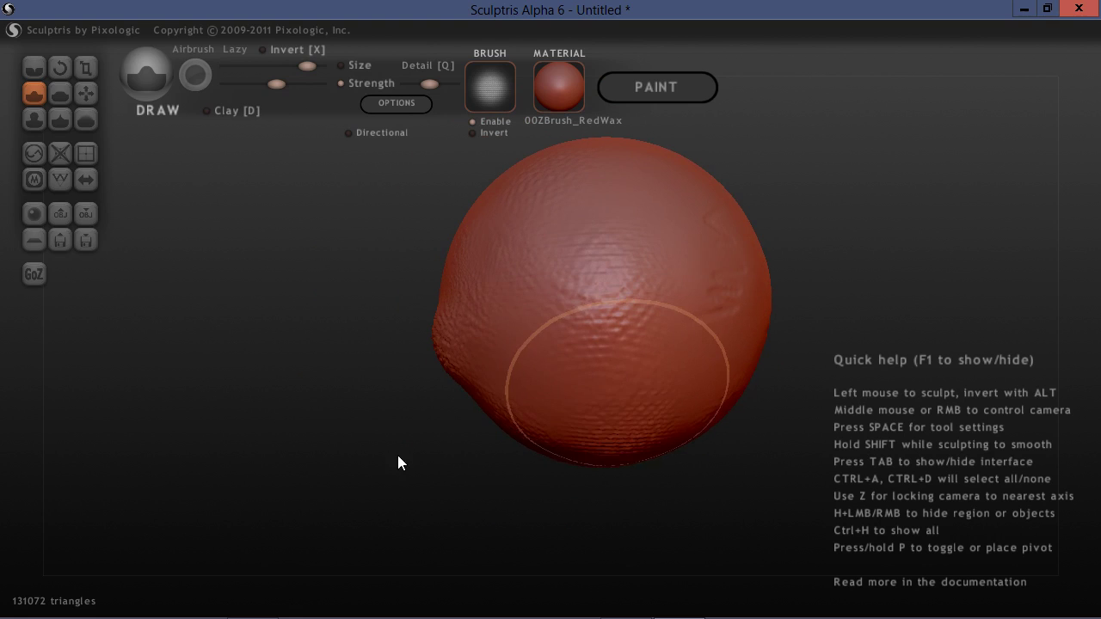
{"action": "left_click_drag", "start_coordinate": [398, 462], "coordinate": [354, 418]}
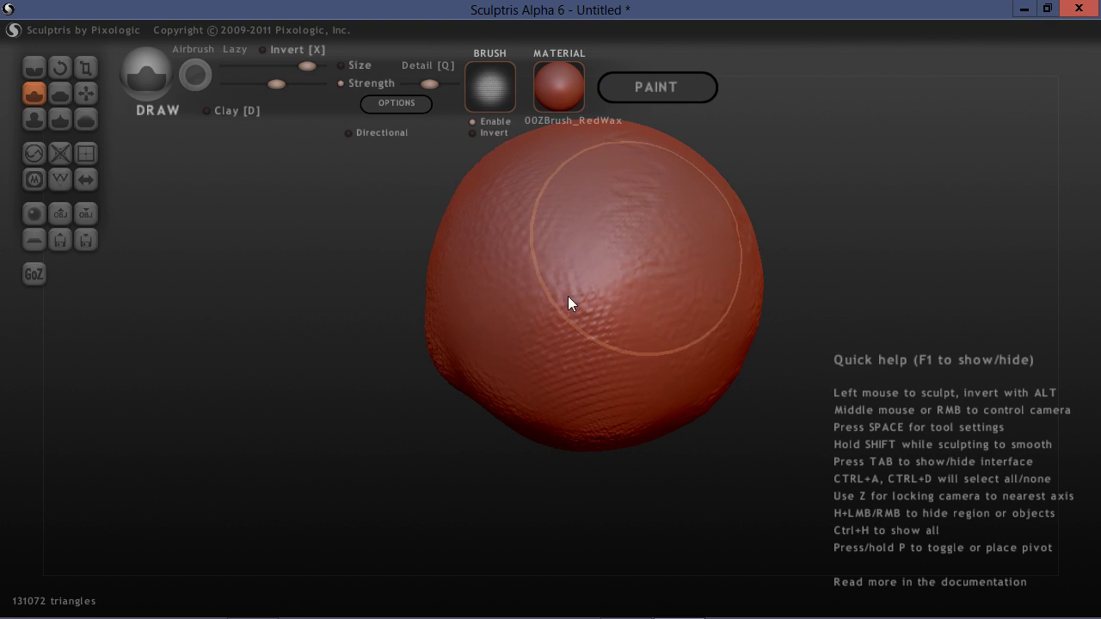
{"action": "left_click_drag", "start_coordinate": [430, 336], "coordinate": [379, 470]}
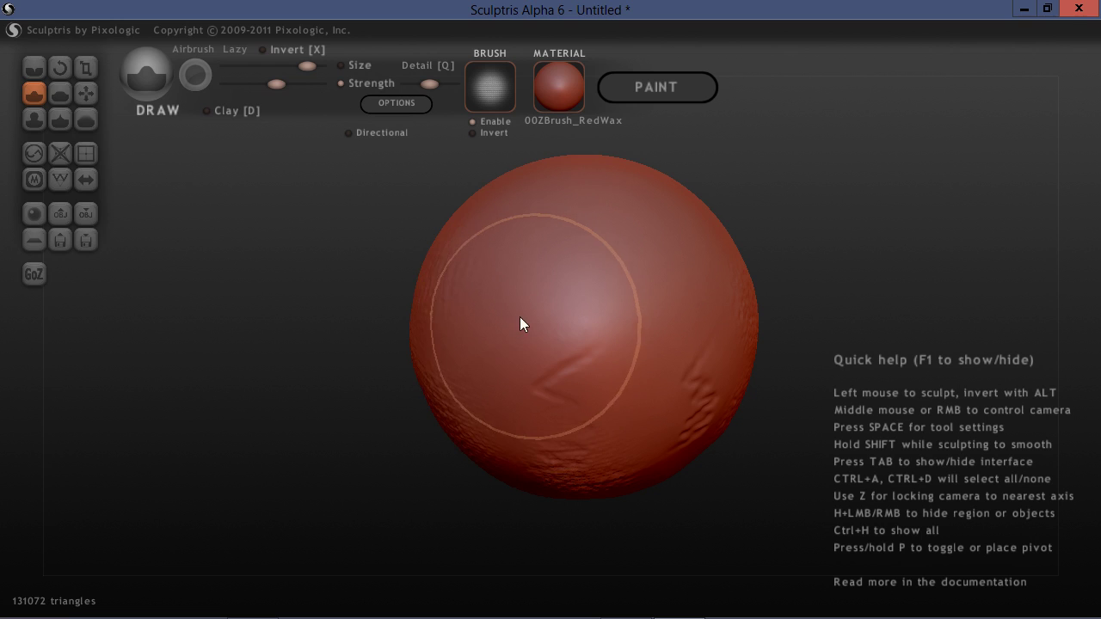
{"action": "left_click_drag", "start_coordinate": [361, 415], "coordinate": [339, 452]}
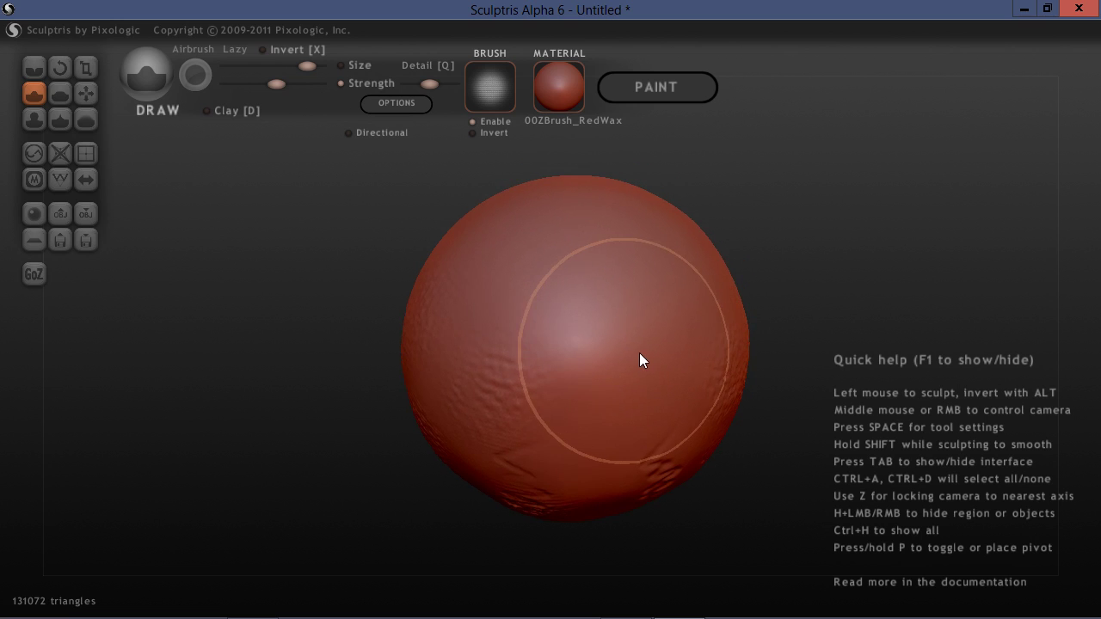
{"action": "left_click_drag", "start_coordinate": [399, 394], "coordinate": [375, 425]}
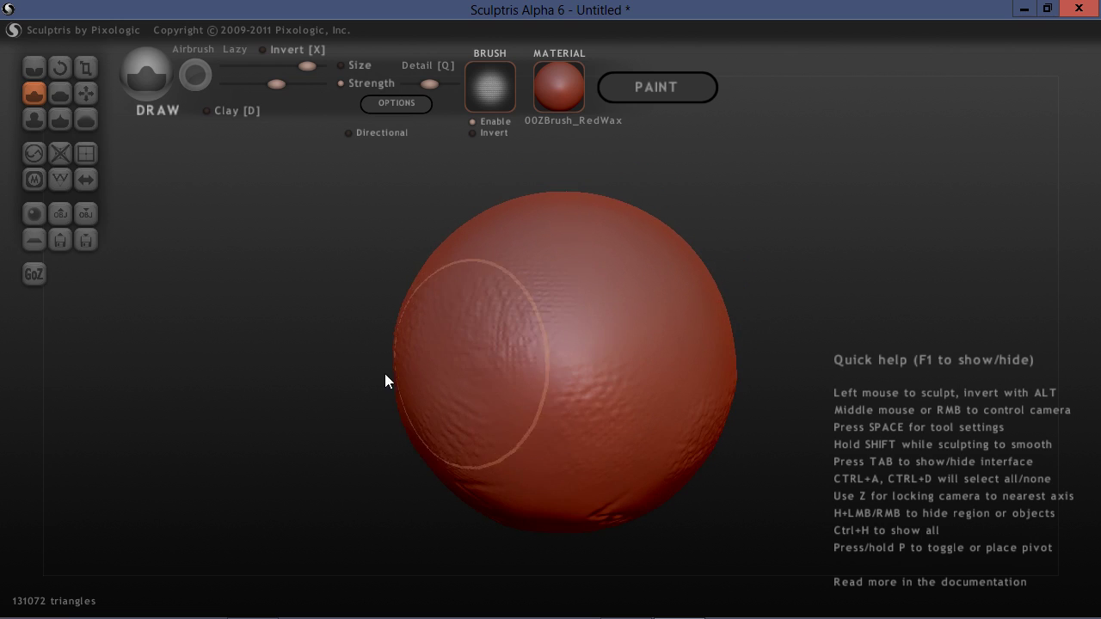
{"action": "left_click_drag", "start_coordinate": [384, 379], "coordinate": [364, 410]}
Sculpt two test strokes with the updated brush, inspect them, and return to GIMP.
{"action": "left_click_drag", "start_coordinate": [564, 422], "coordinate": [648, 423]}
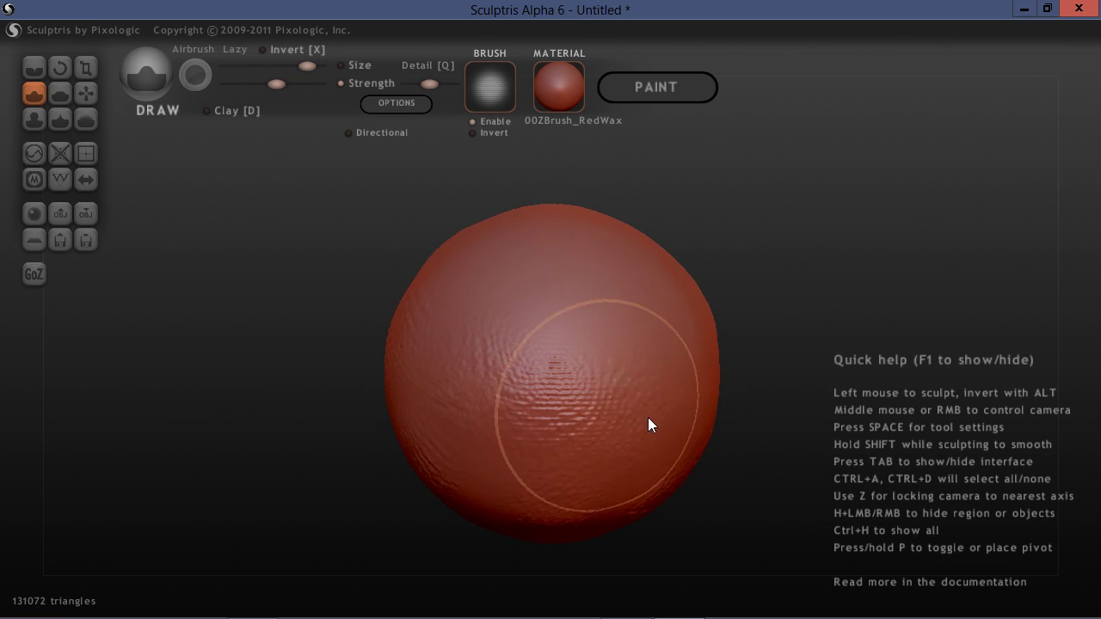
{"action": "mouse_move", "coordinate": [607, 393]}
{"action": "left_mouse_down"}
{"action": "mouse_move", "coordinate": [501, 388]}
{"action": "mouse_move", "coordinate": [486, 422]}
{"action": "left_mouse_up"}
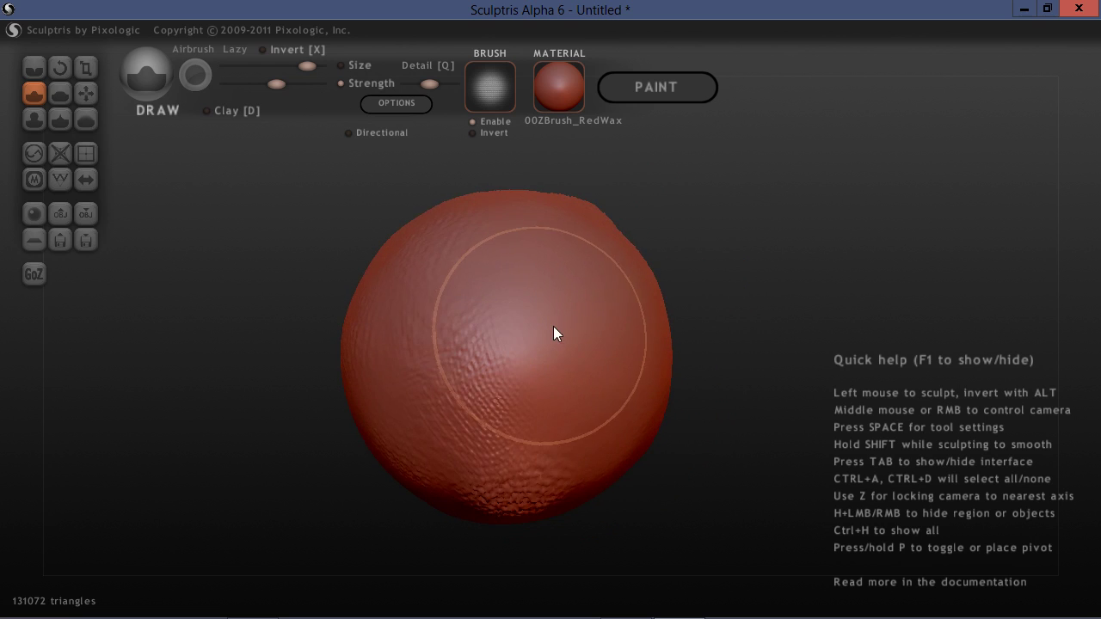
{"action": "mouse_move", "coordinate": [700, 336]}
{"action": "left_mouse_down"}
{"action": "mouse_move", "coordinate": [634, 367]}
{"action": "mouse_move", "coordinate": [602, 319]}
{"action": "left_mouse_up"}
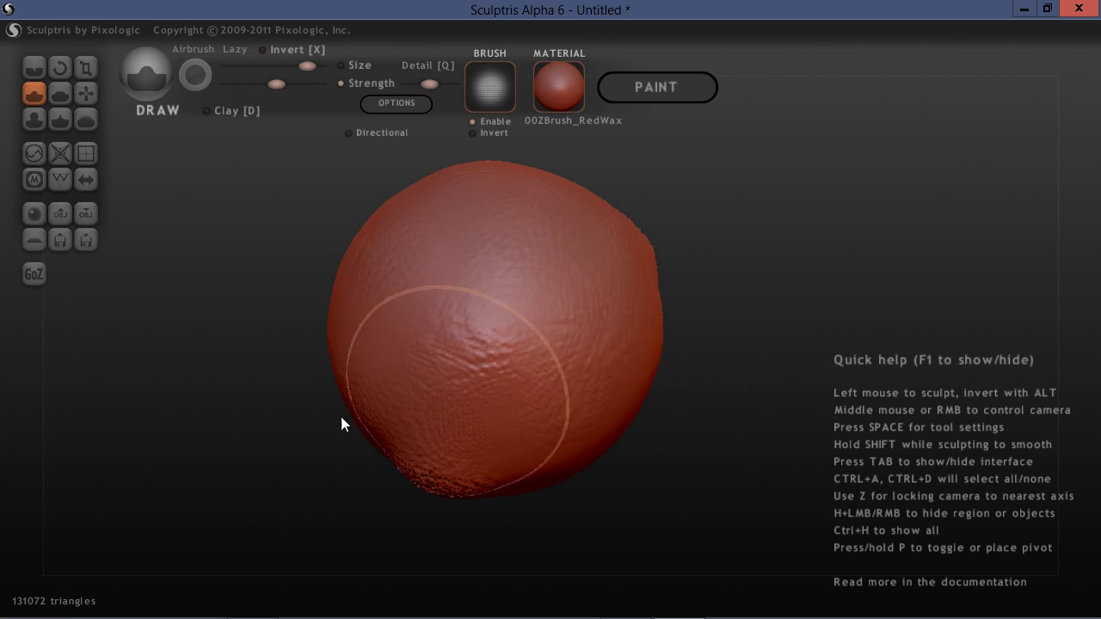
{"action": "left_click_drag", "start_coordinate": [342, 422], "coordinate": [314, 344]}
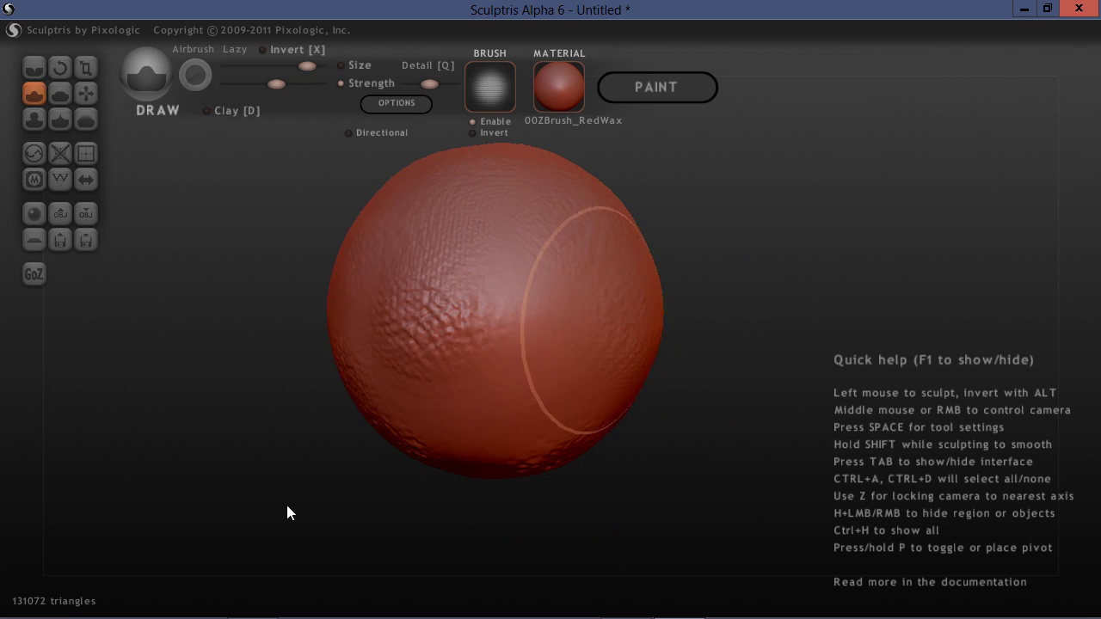
{"action": "left_click_drag", "start_coordinate": [273, 499], "coordinate": [443, 389]}
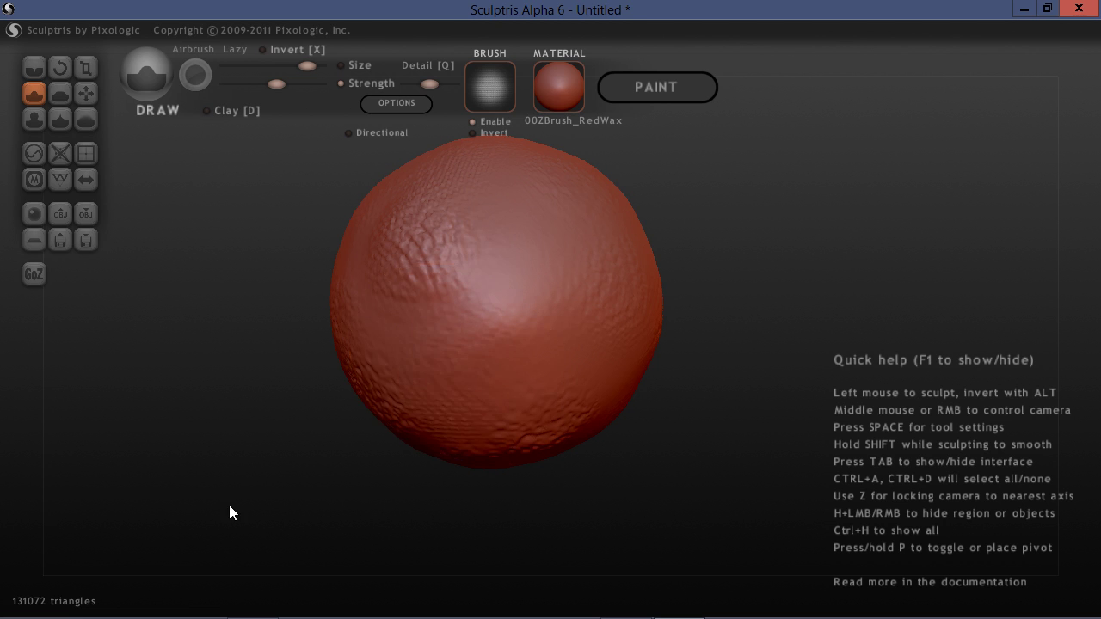
{"action": "mouse_move", "coordinate": [229, 511]}
{"action": "left_mouse_down"}
{"action": "mouse_move", "coordinate": [241, 467]}
{"action": "mouse_move", "coordinate": [496, 493]}
{"action": "mouse_move", "coordinate": [550, 465]}
{"action": "left_mouse_up"}
{"action": "left_click_drag", "start_coordinate": [413, 516], "coordinate": [350, 526]}
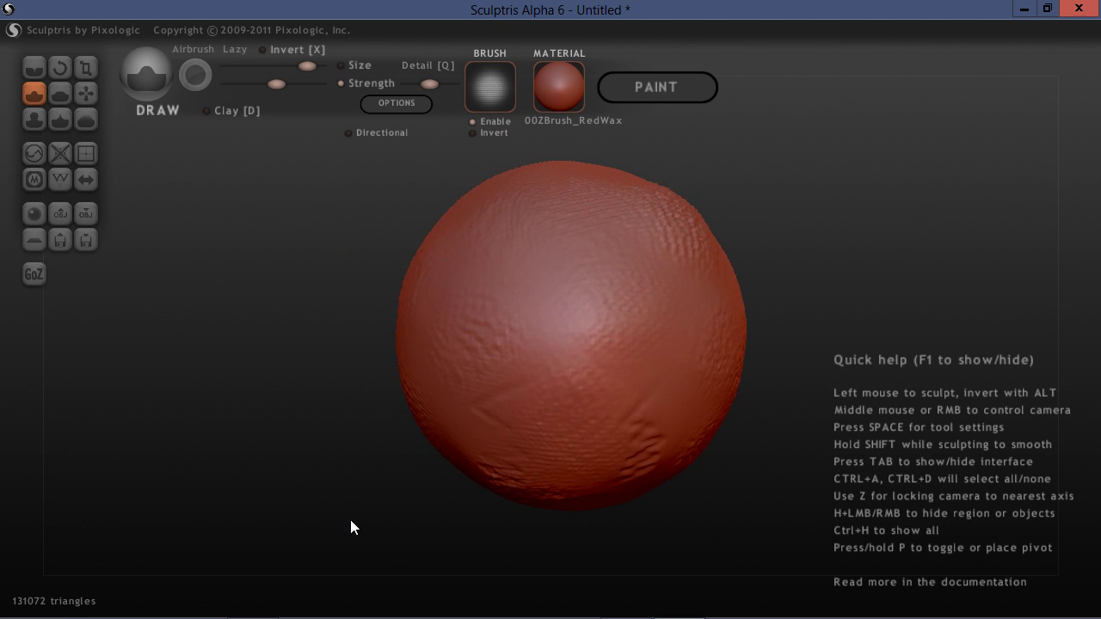
{"action": "key", "text": "alt+Tab"}
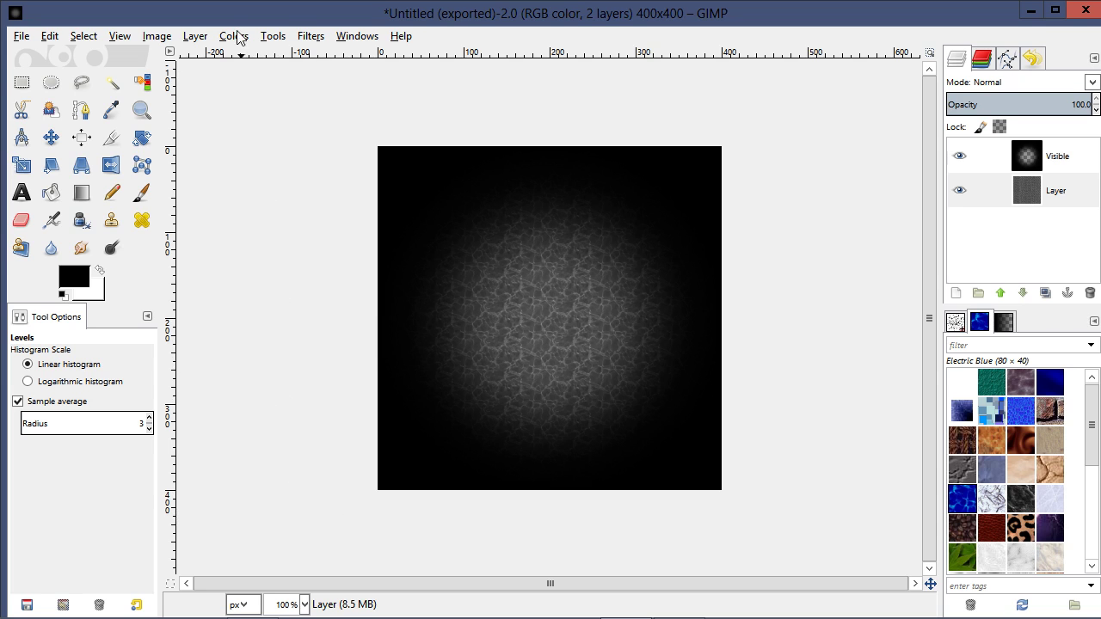
Apply the Normalmap filter with the 7x7 filter size to the textured layer.
{"action": "left_click", "coordinate": [272, 38]}
{"action": "mouse_move", "coordinate": [227, 43]}
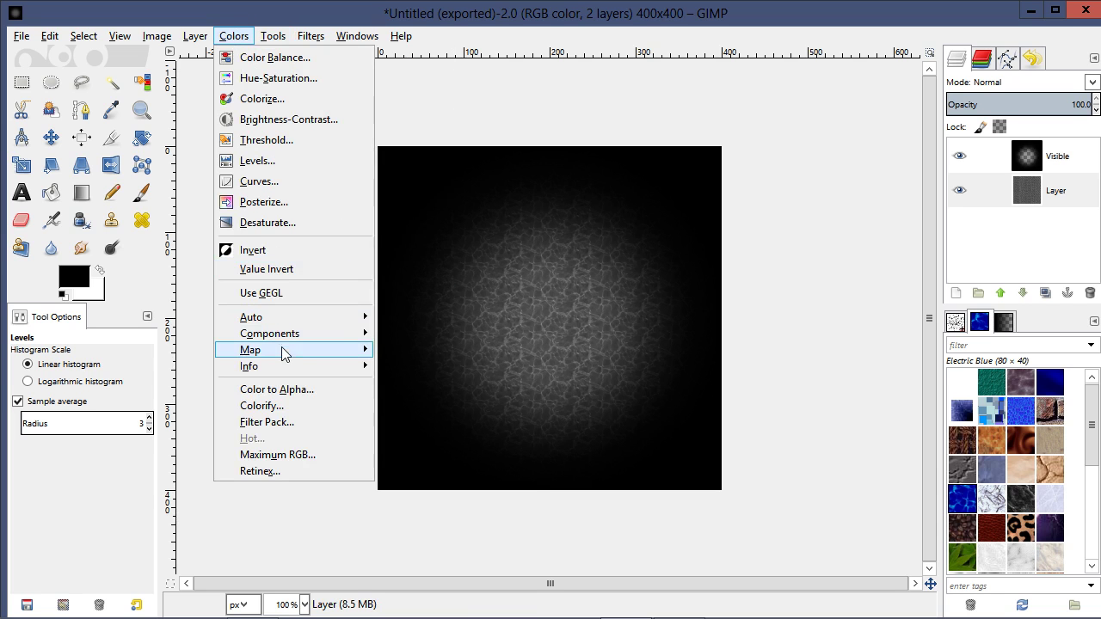
{"action": "mouse_move", "coordinate": [280, 367]}
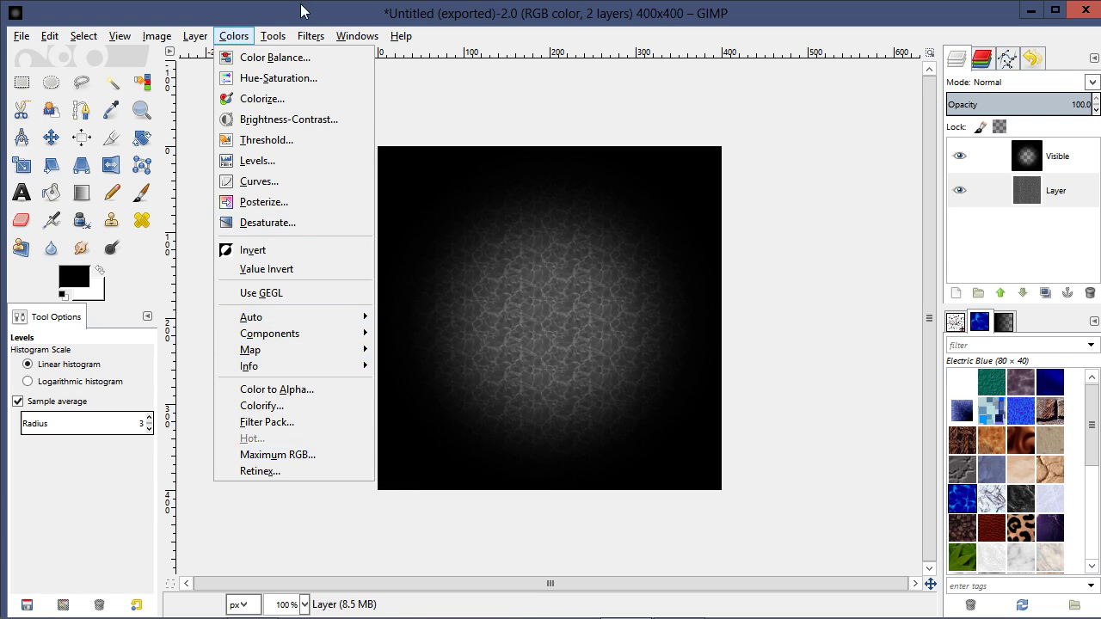
{"action": "mouse_move", "coordinate": [313, 41]}
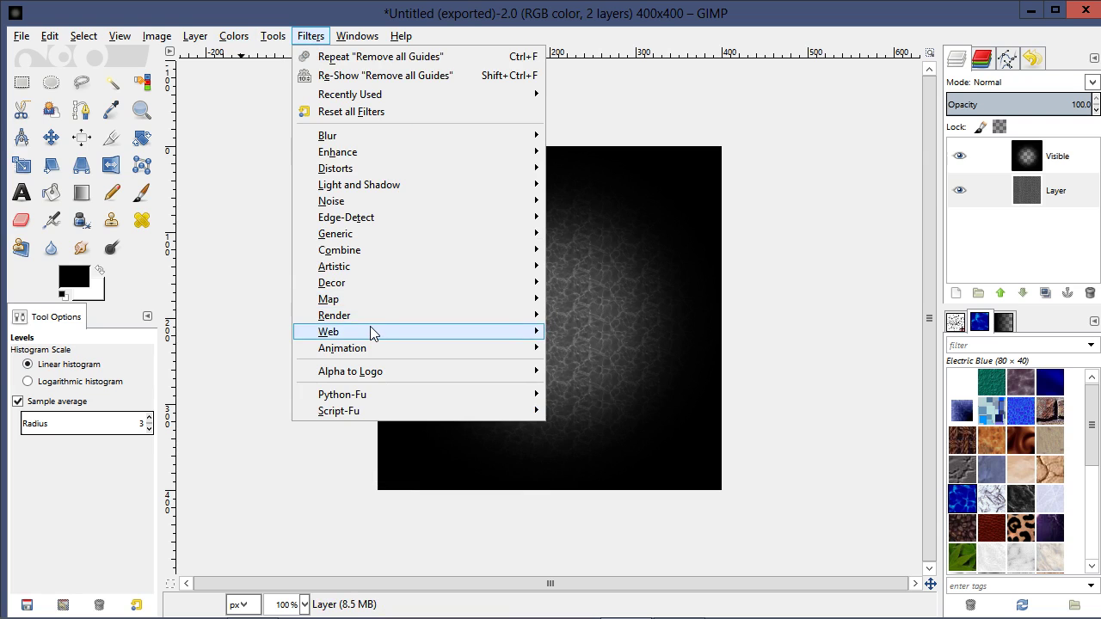
{"action": "mouse_move", "coordinate": [370, 319]}
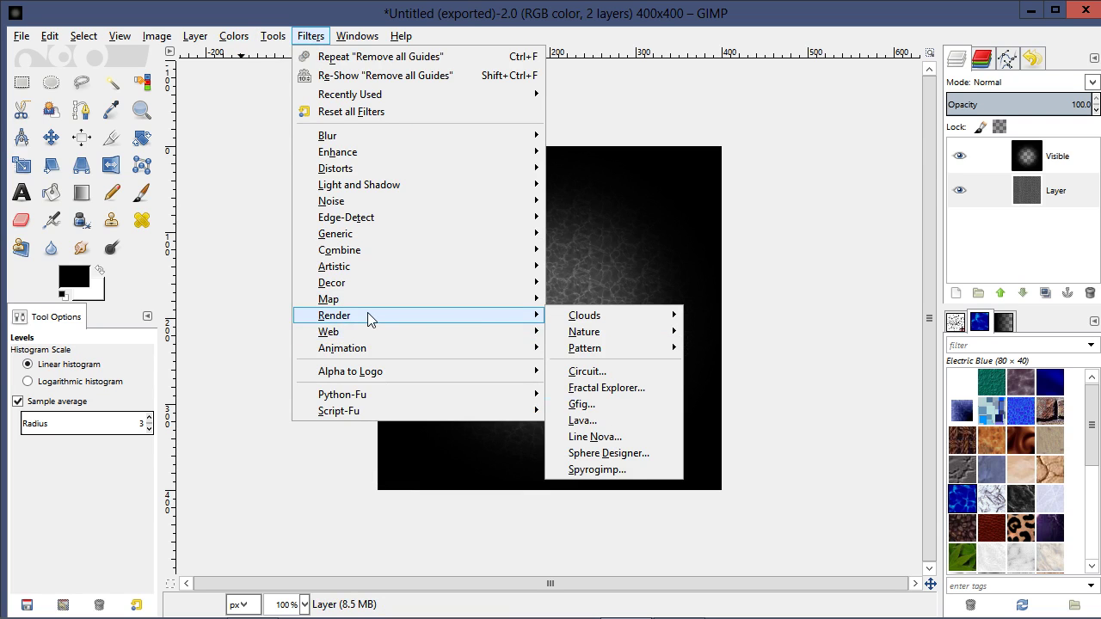
{"action": "mouse_move", "coordinate": [360, 296]}
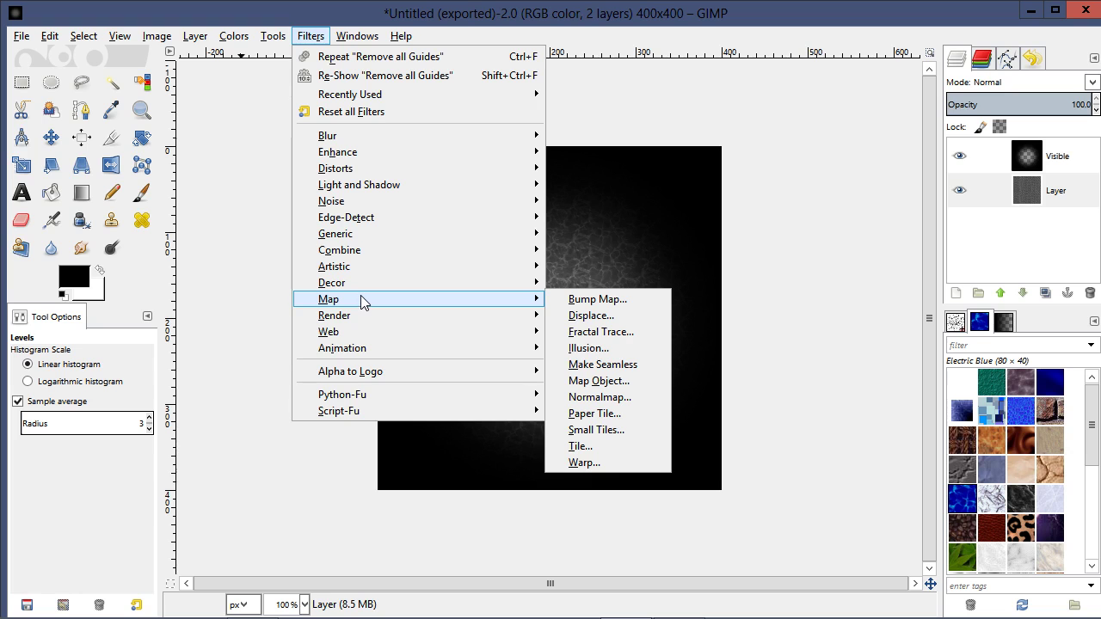
{"action": "left_click", "coordinate": [602, 401]}
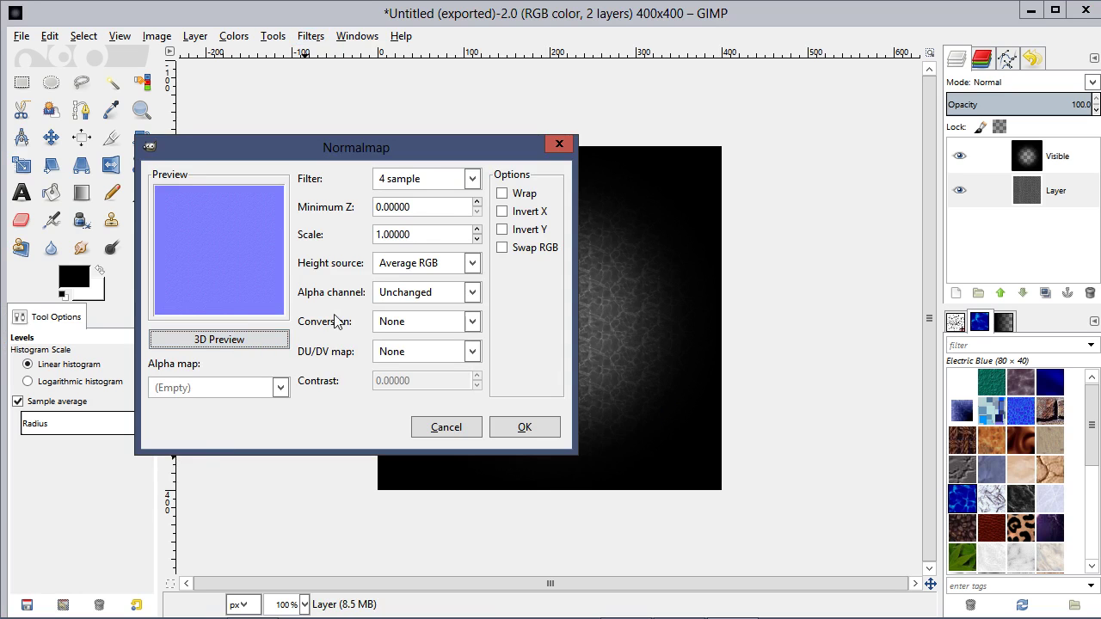
{"action": "left_click", "coordinate": [472, 179]}
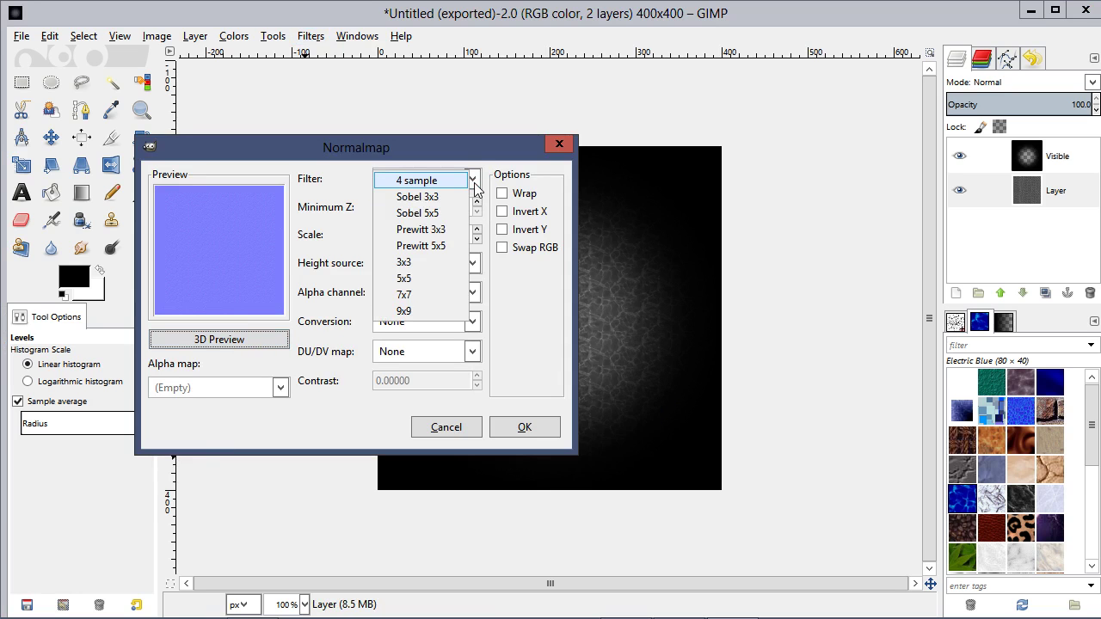
{"action": "left_click", "coordinate": [413, 294]}
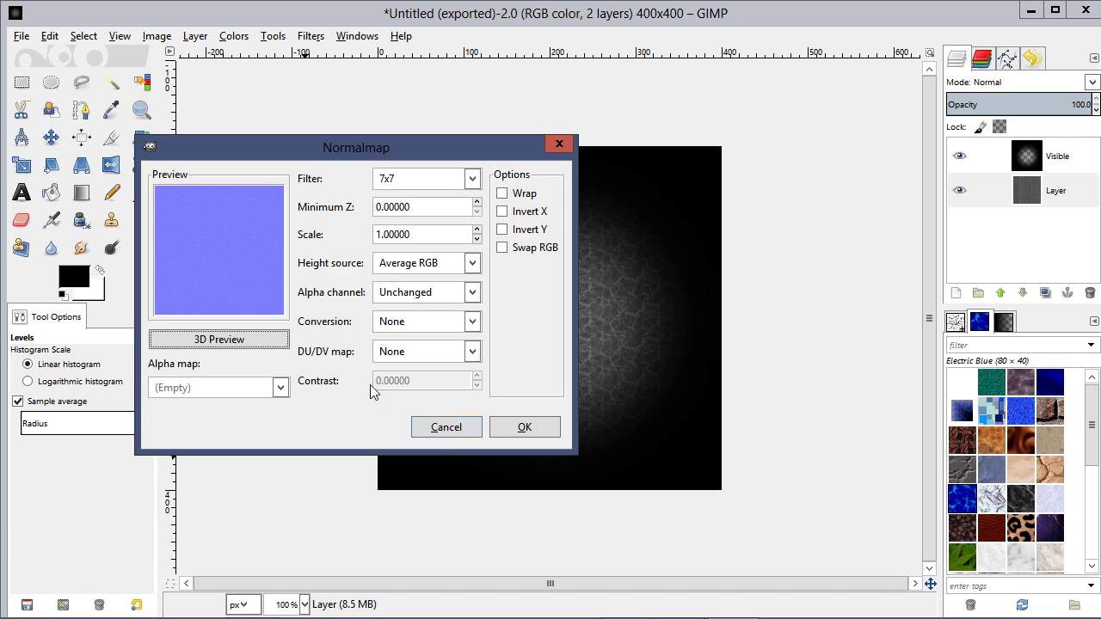
{"action": "left_click", "coordinate": [523, 428]}
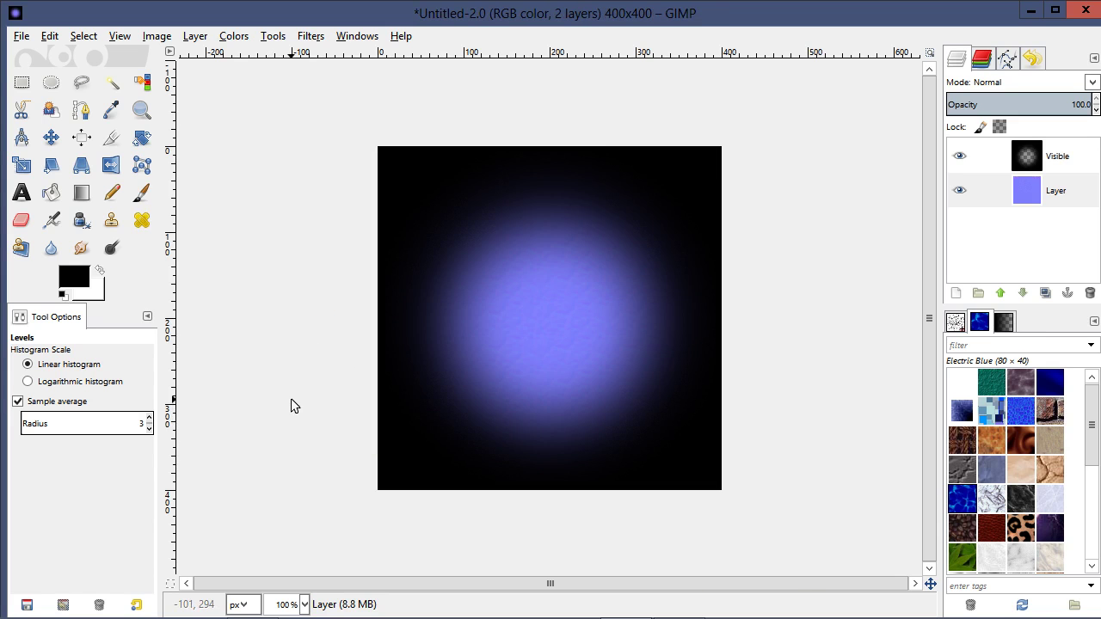
Desaturate the blue normal-map layer back to grey.
{"action": "left_click", "coordinate": [233, 36]}
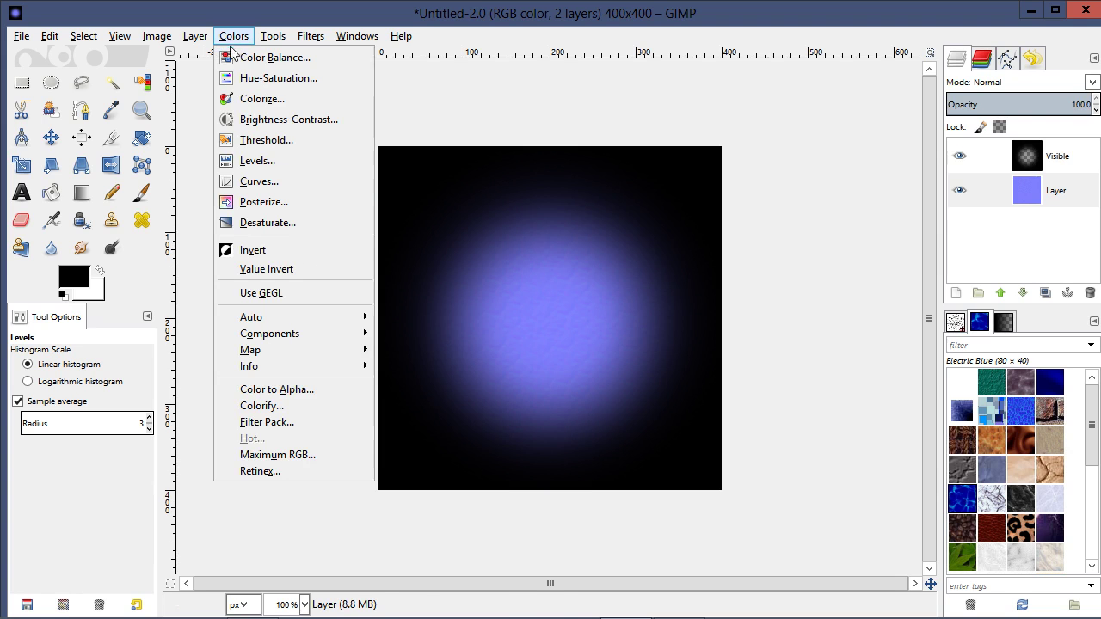
{"action": "left_click", "coordinate": [266, 222]}
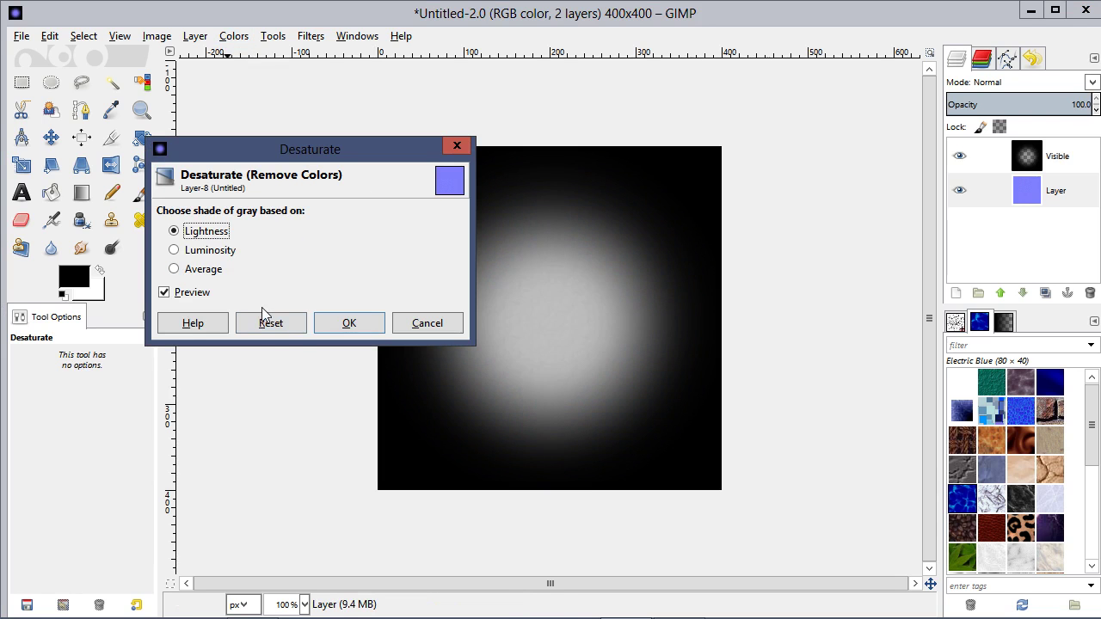
{"action": "left_click", "coordinate": [349, 322]}
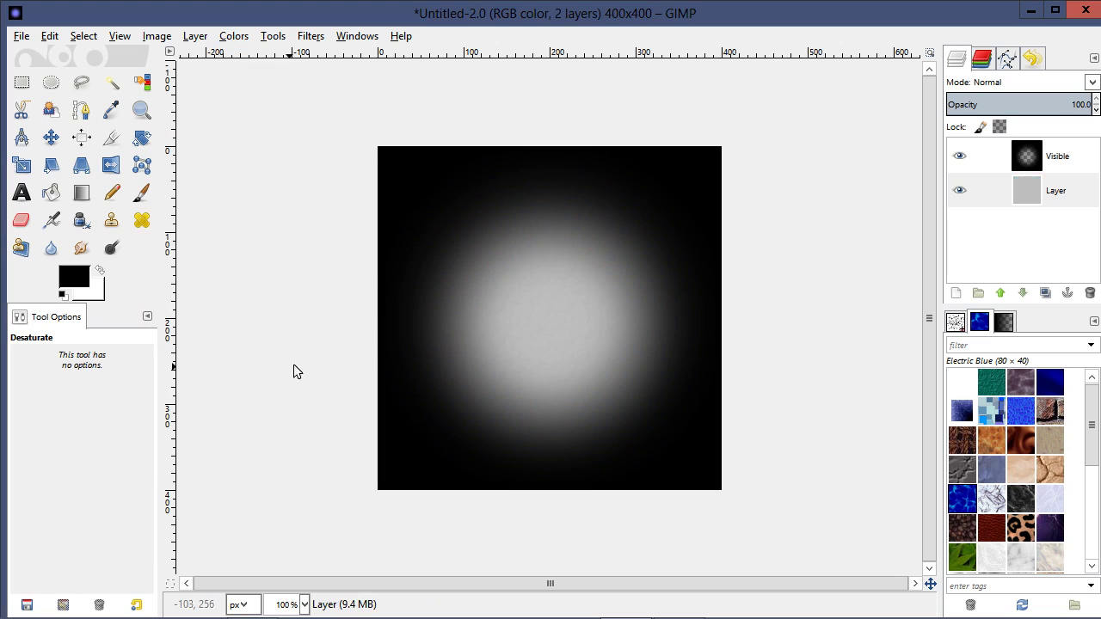
Set the Levels input values to 158, 0.73 and 230.
{"action": "left_click", "coordinate": [357, 39]}
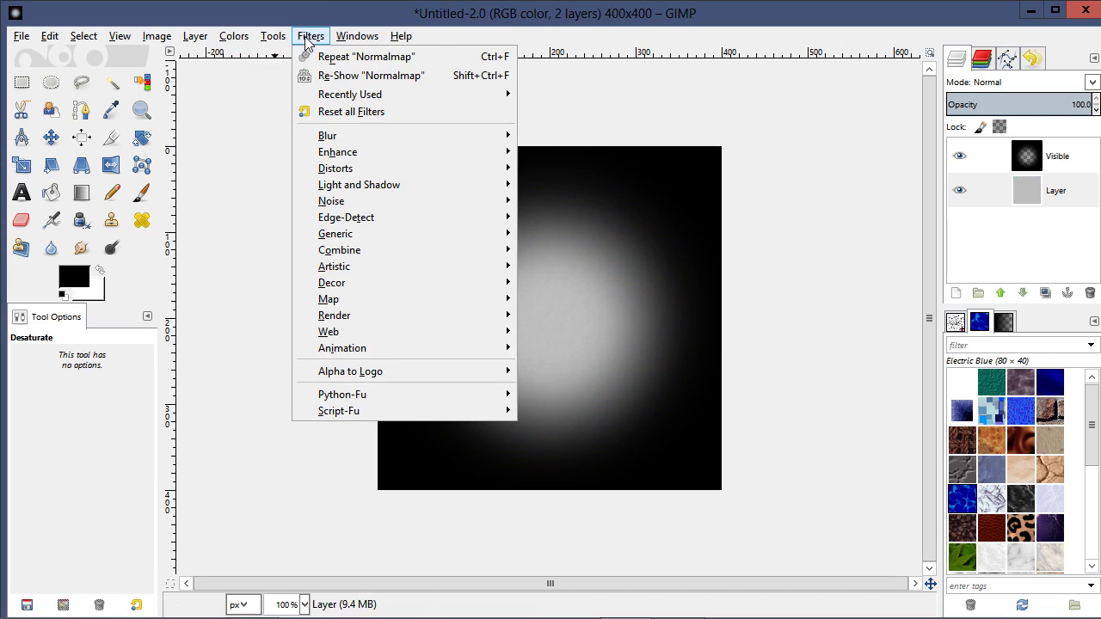
{"action": "mouse_move", "coordinate": [233, 38]}
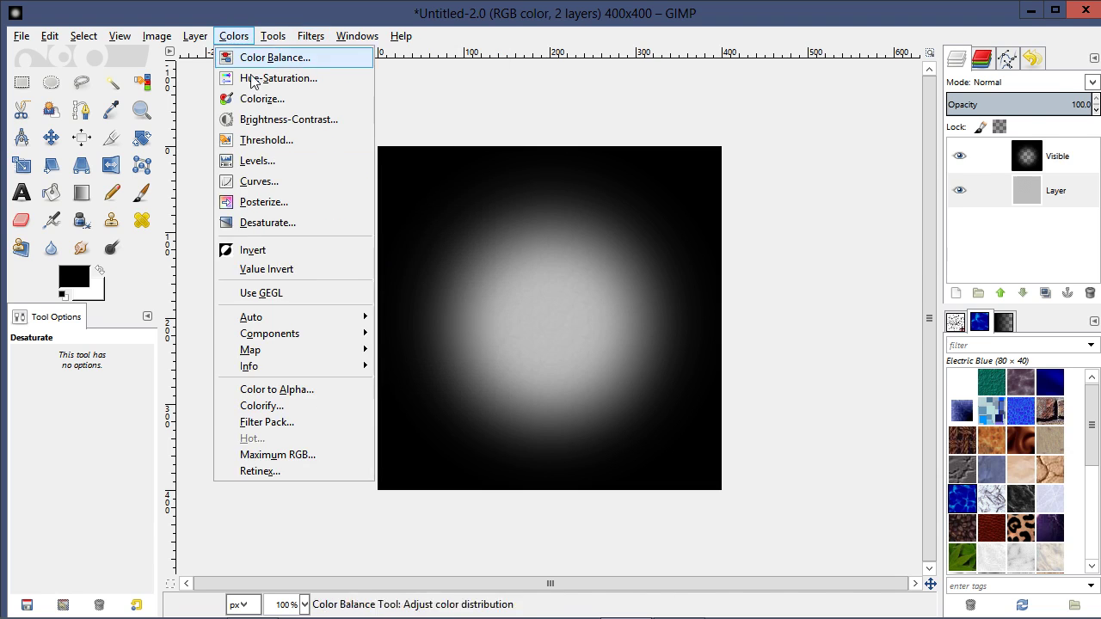
{"action": "left_click", "coordinate": [288, 157]}
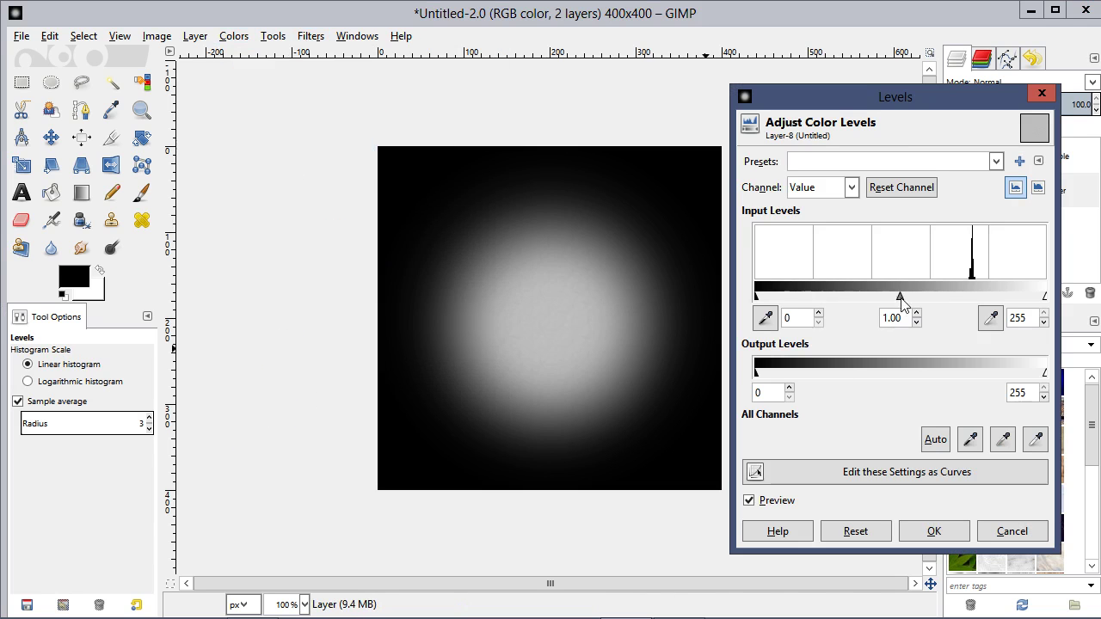
{"action": "mouse_move", "coordinate": [897, 297]}
{"action": "left_mouse_down"}
{"action": "mouse_move", "coordinate": [862, 301]}
{"action": "mouse_move", "coordinate": [907, 298]}
{"action": "left_mouse_up"}
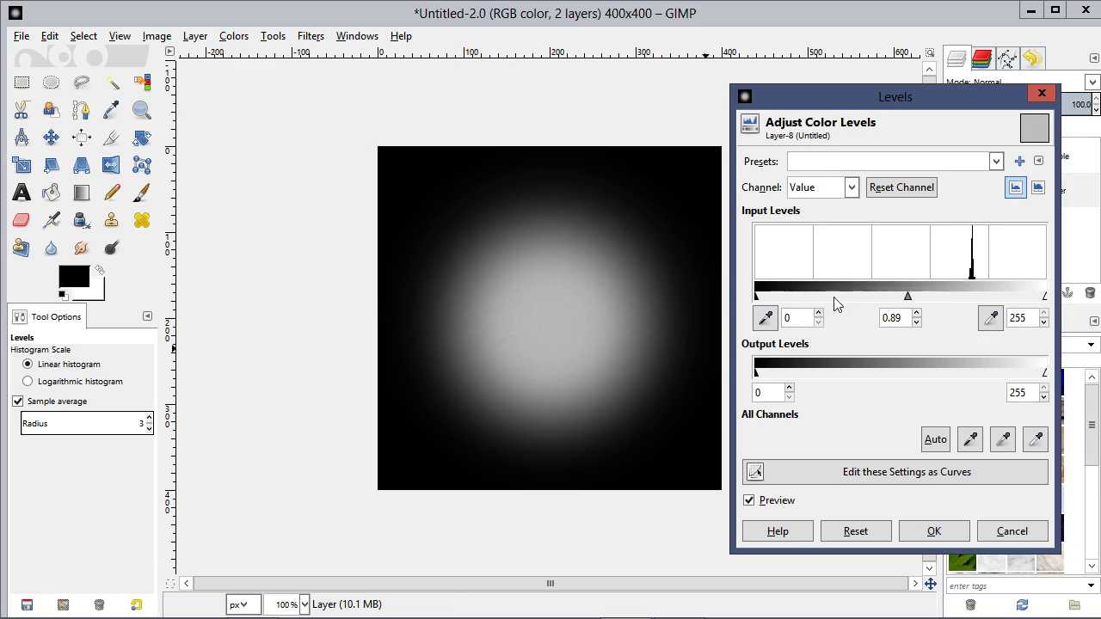
{"action": "left_click_drag", "start_coordinate": [756, 297], "coordinate": [1018, 298]}
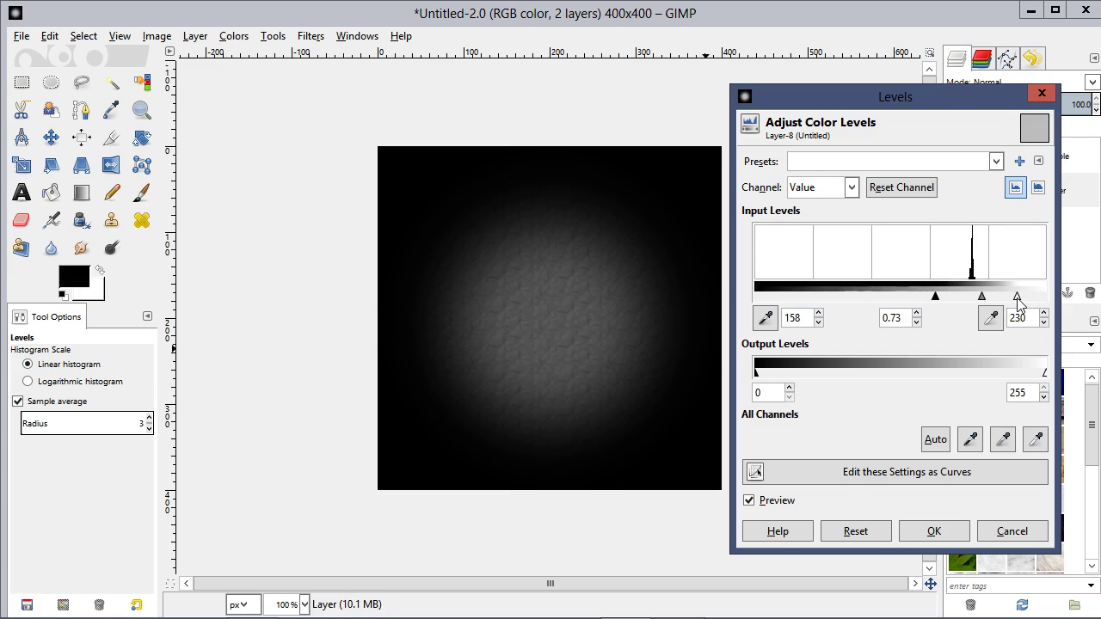
Apply the Levels adjustment and re-export the image as test2.png.
{"action": "left_click", "coordinate": [912, 533]}
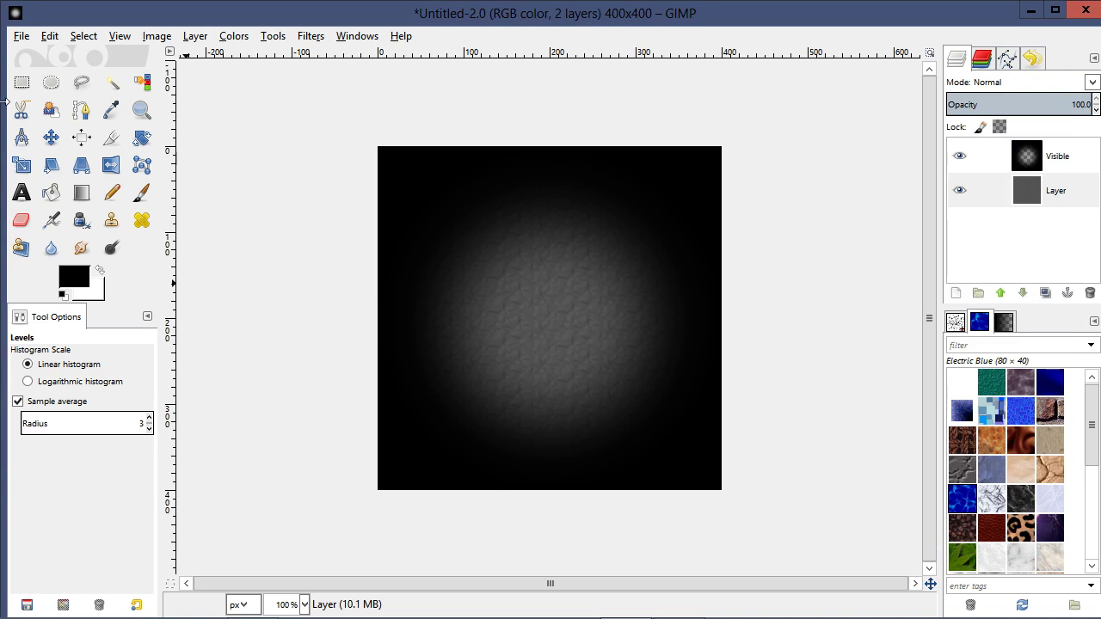
{"action": "left_click", "coordinate": [22, 36]}
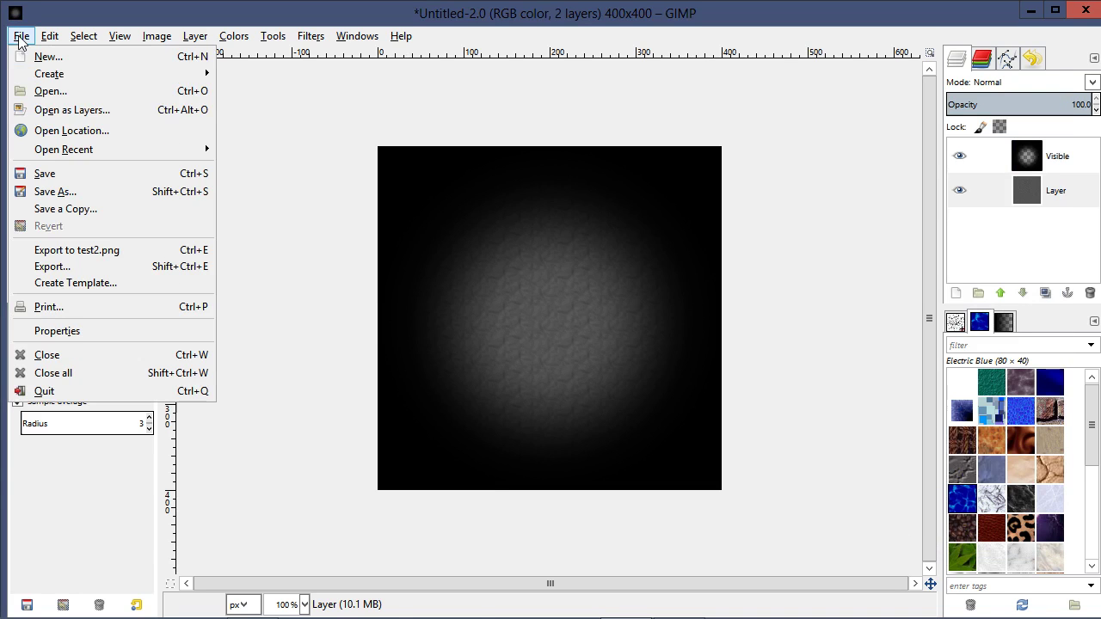
{"action": "left_click", "coordinate": [93, 250]}
In Sculptris, replace the old test2 brush alpha with the re-exported test2 and make it current.
{"action": "key", "text": "alt+Tab"}
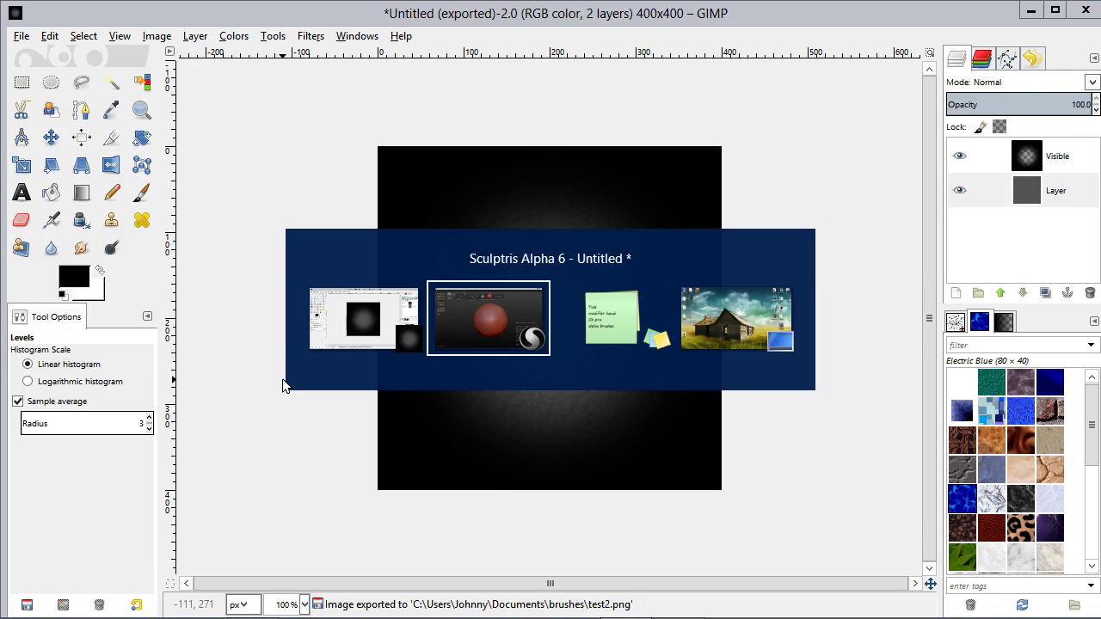
{"action": "mouse_move", "coordinate": [292, 426]}
{"action": "left_mouse_down"}
{"action": "mouse_move", "coordinate": [273, 386]}
{"action": "mouse_move", "coordinate": [294, 429]}
{"action": "mouse_move", "coordinate": [169, 319]}
{"action": "mouse_move", "coordinate": [182, 261]}
{"action": "mouse_move", "coordinate": [169, 319]}
{"action": "mouse_move", "coordinate": [526, 393]}
{"action": "left_mouse_up"}
{"action": "left_click", "coordinate": [478, 92]}
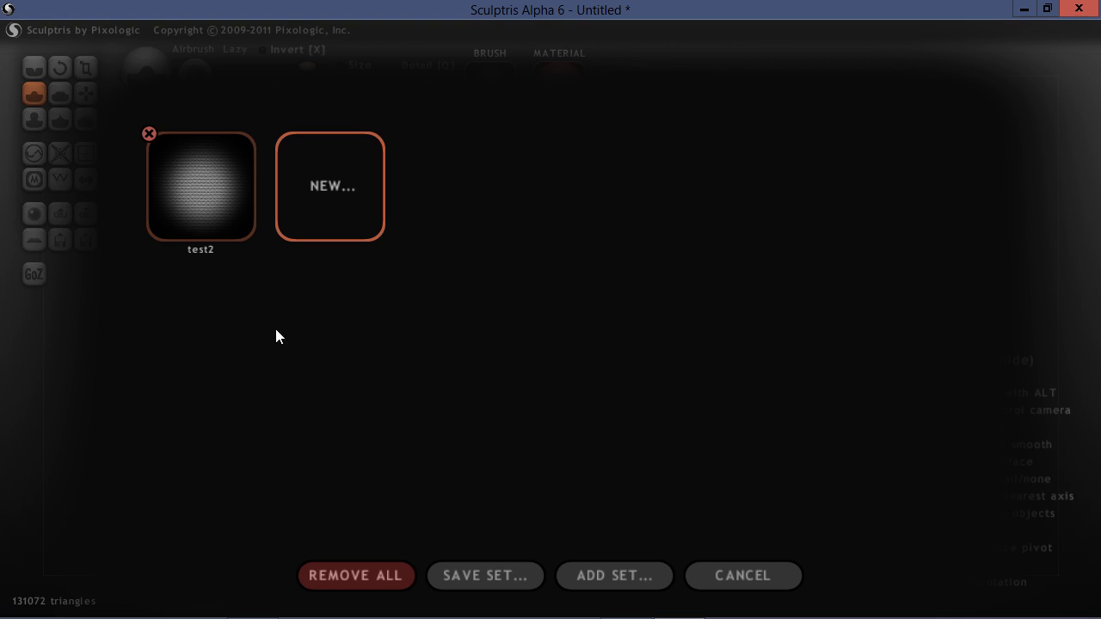
{"action": "left_click", "coordinate": [179, 180]}
{"action": "left_click", "coordinate": [204, 197]}
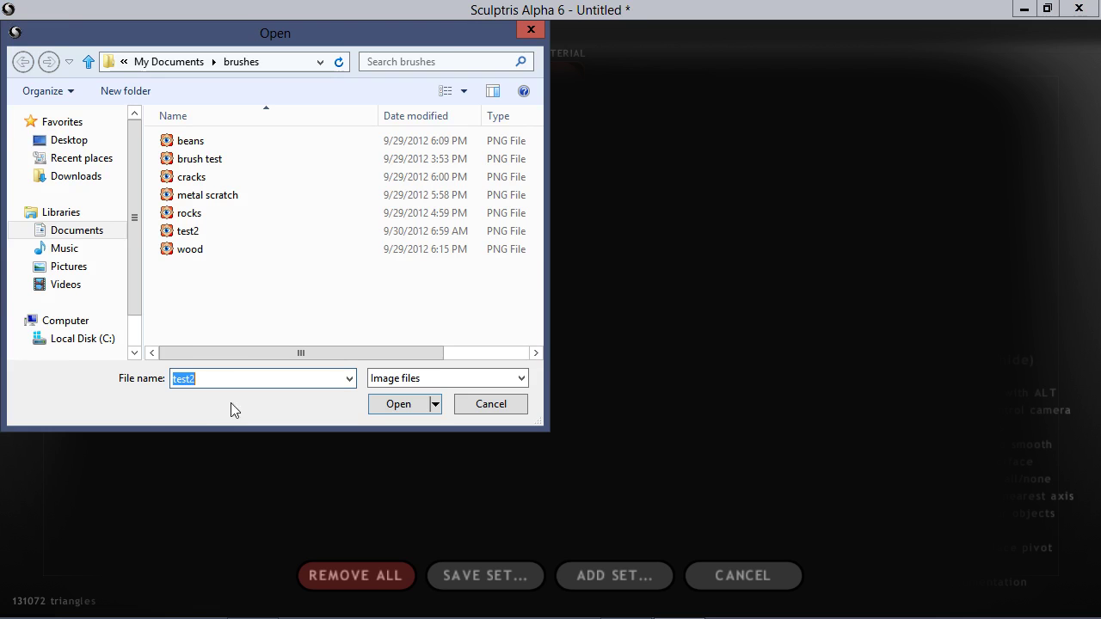
{"action": "double_click", "coordinate": [196, 229]}
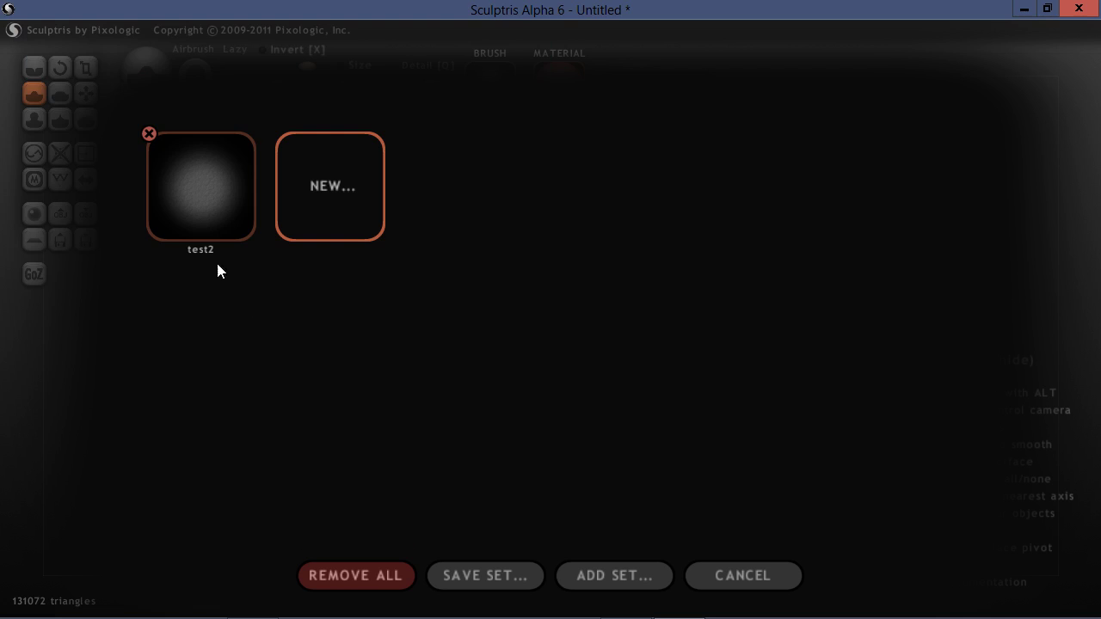
{"action": "left_click", "coordinate": [202, 187]}
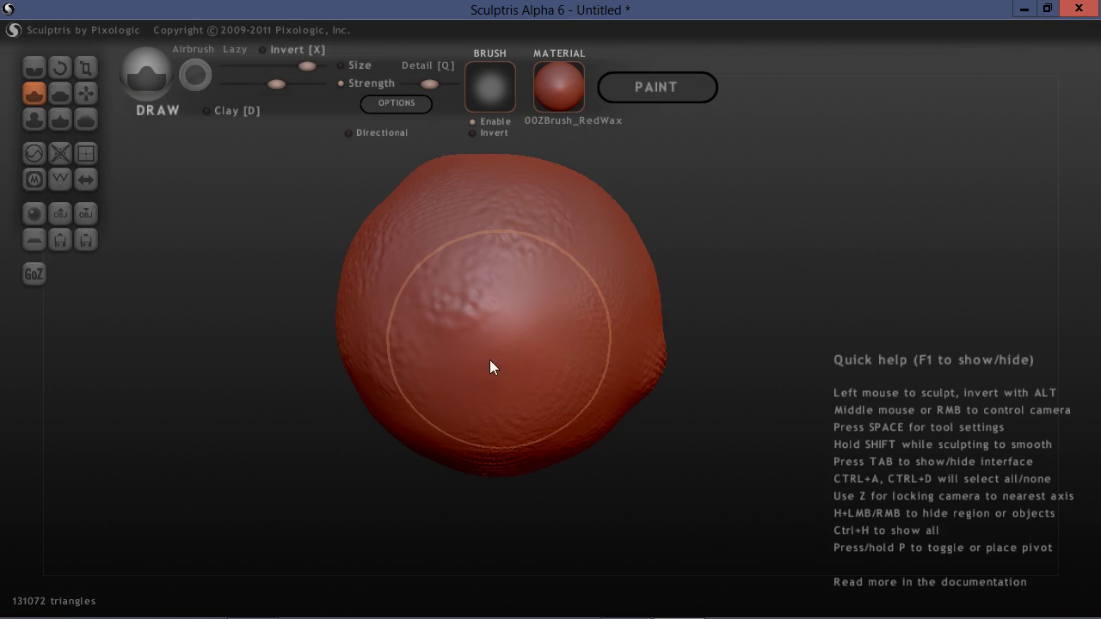
{"action": "left_click_drag", "start_coordinate": [264, 485], "coordinate": [261, 466]}
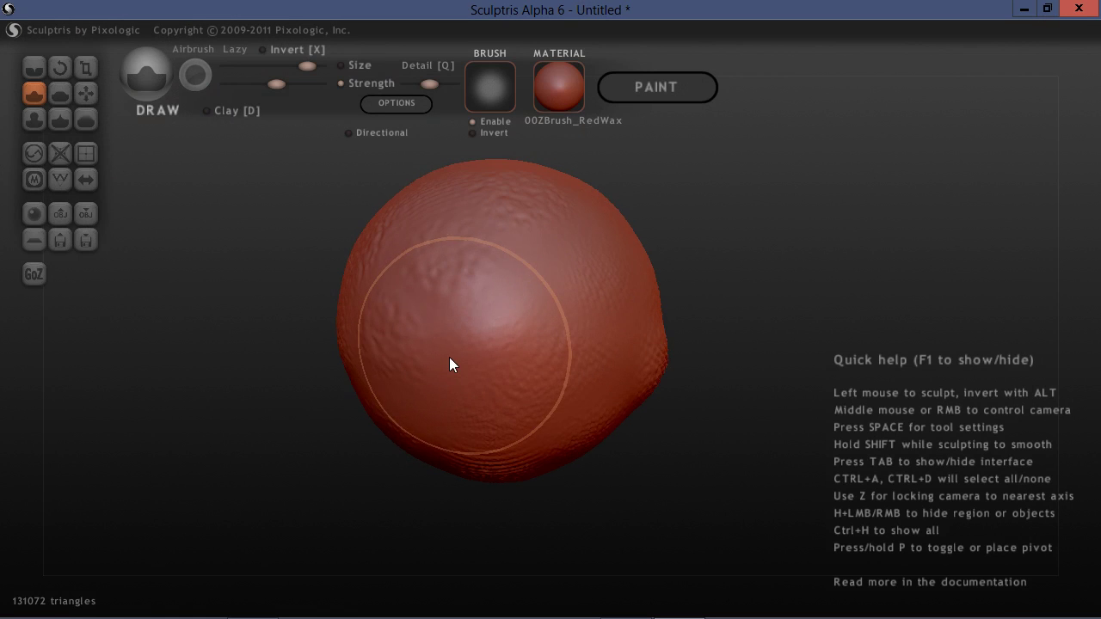
{"action": "mouse_move", "coordinate": [449, 356]}
{"action": "left_mouse_down"}
{"action": "mouse_move", "coordinate": [511, 307]}
{"action": "mouse_move", "coordinate": [479, 337]}
{"action": "left_mouse_up"}
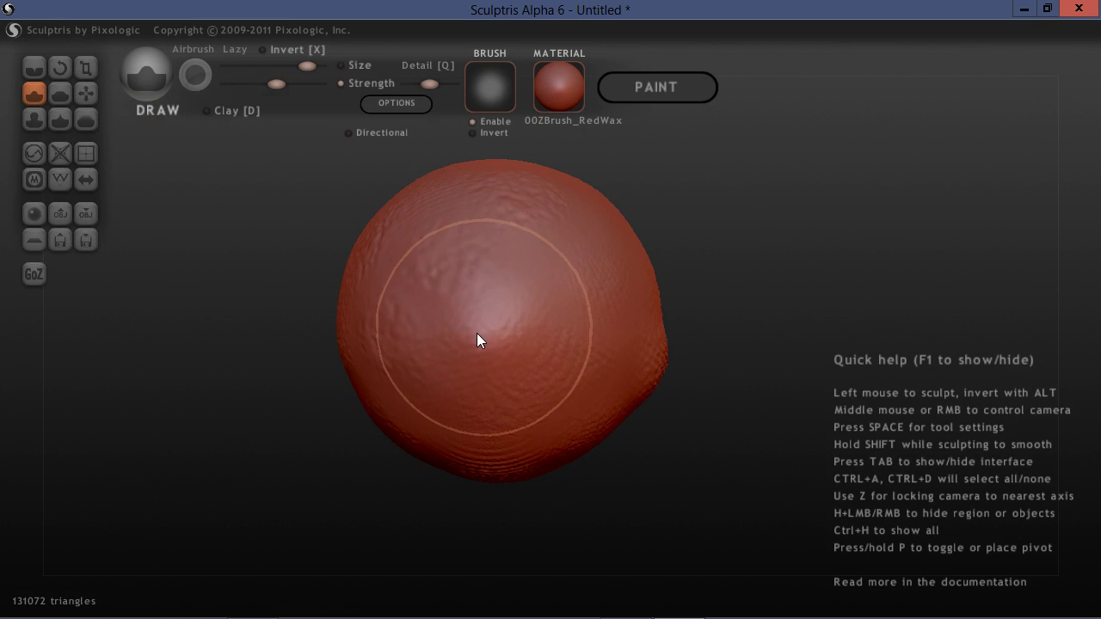
{"action": "key", "text": "ctrl+z"}
{"action": "left_click_drag", "start_coordinate": [267, 464], "coordinate": [271, 486]}
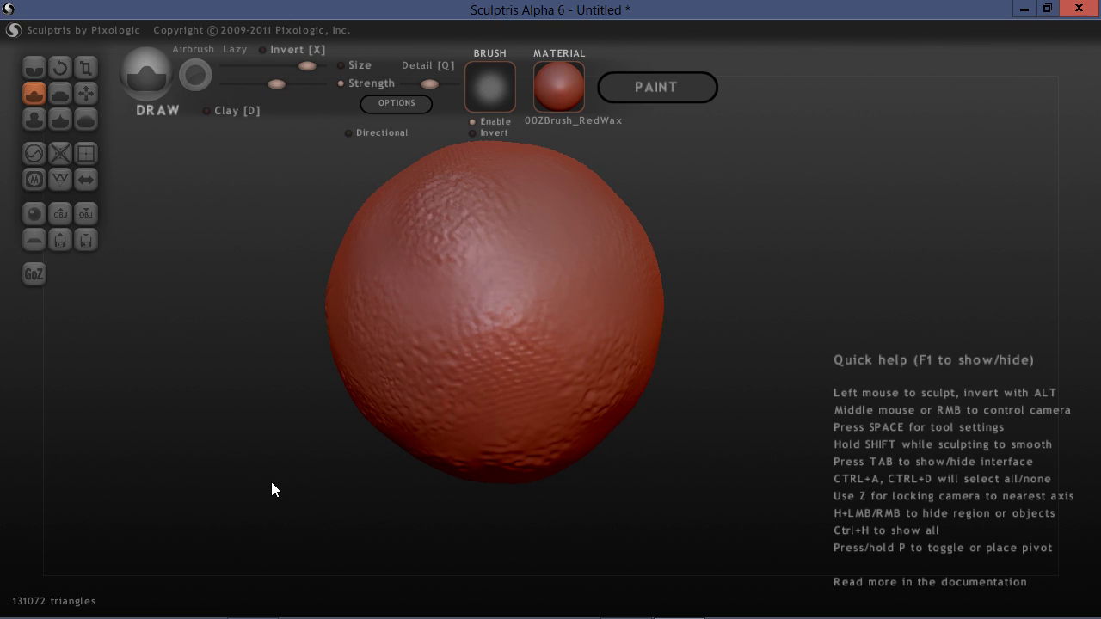